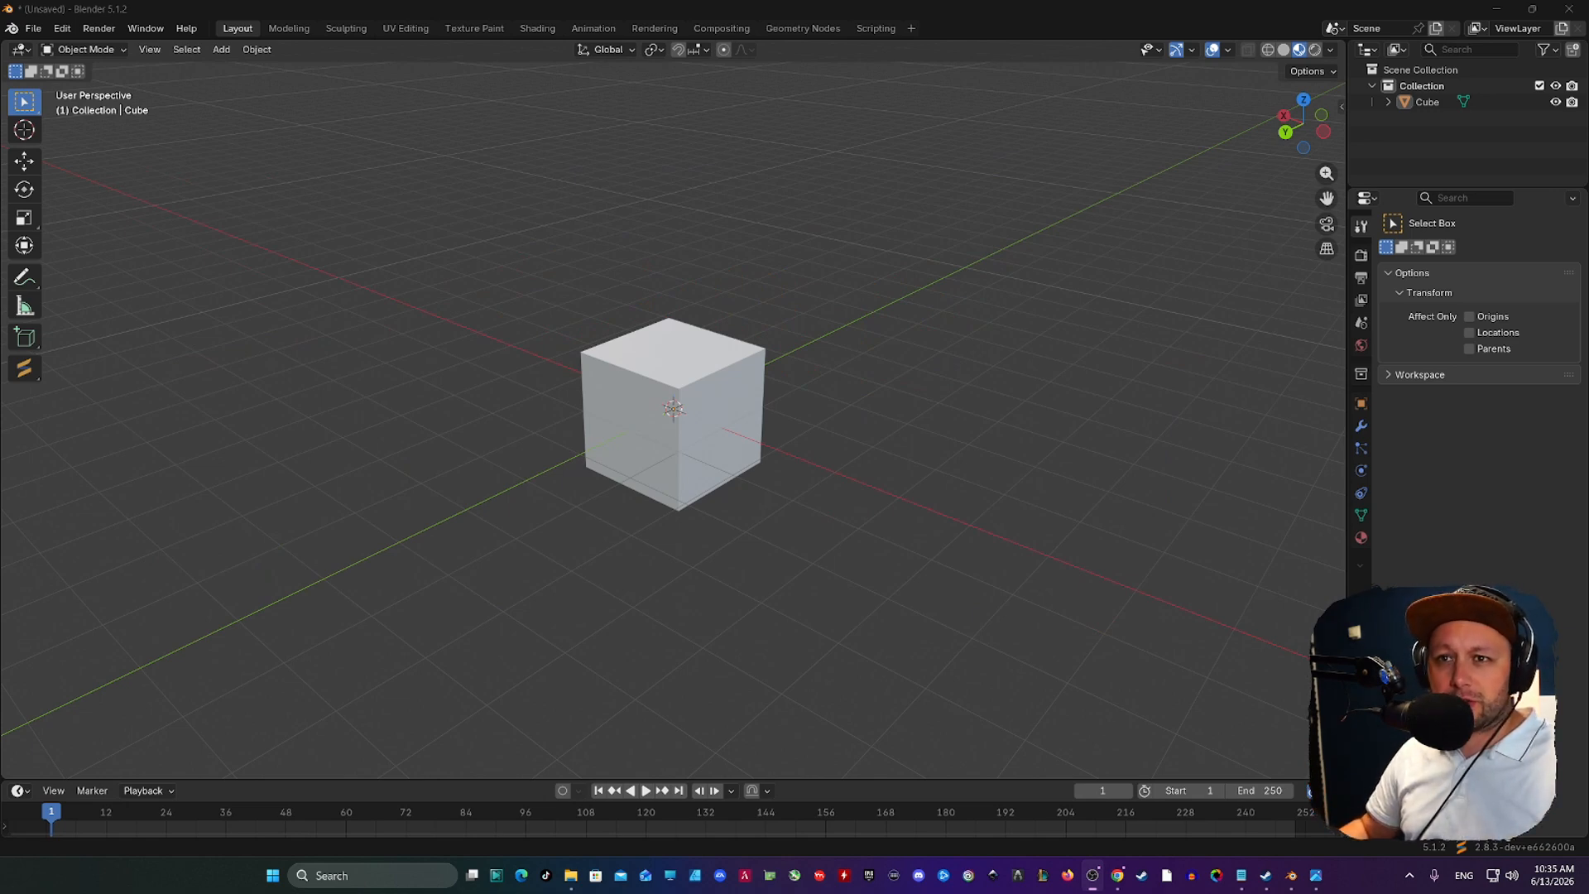
- Search Blender's extensions in the preferences for "ucupaint" to check that it is available, and close the preferences
click(69, 31)
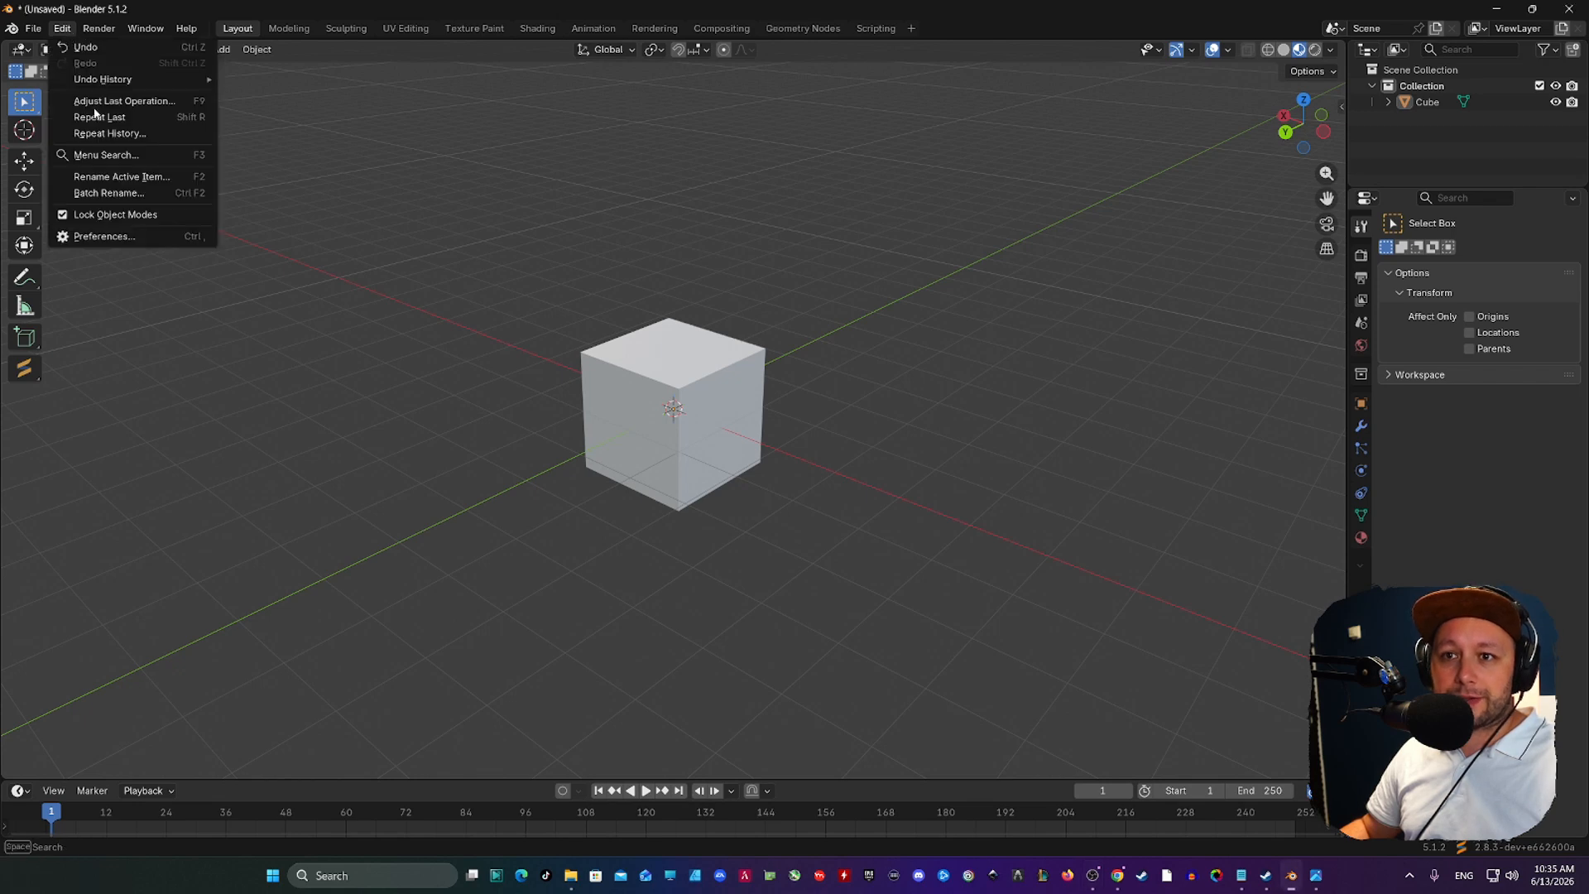
click(104, 241)
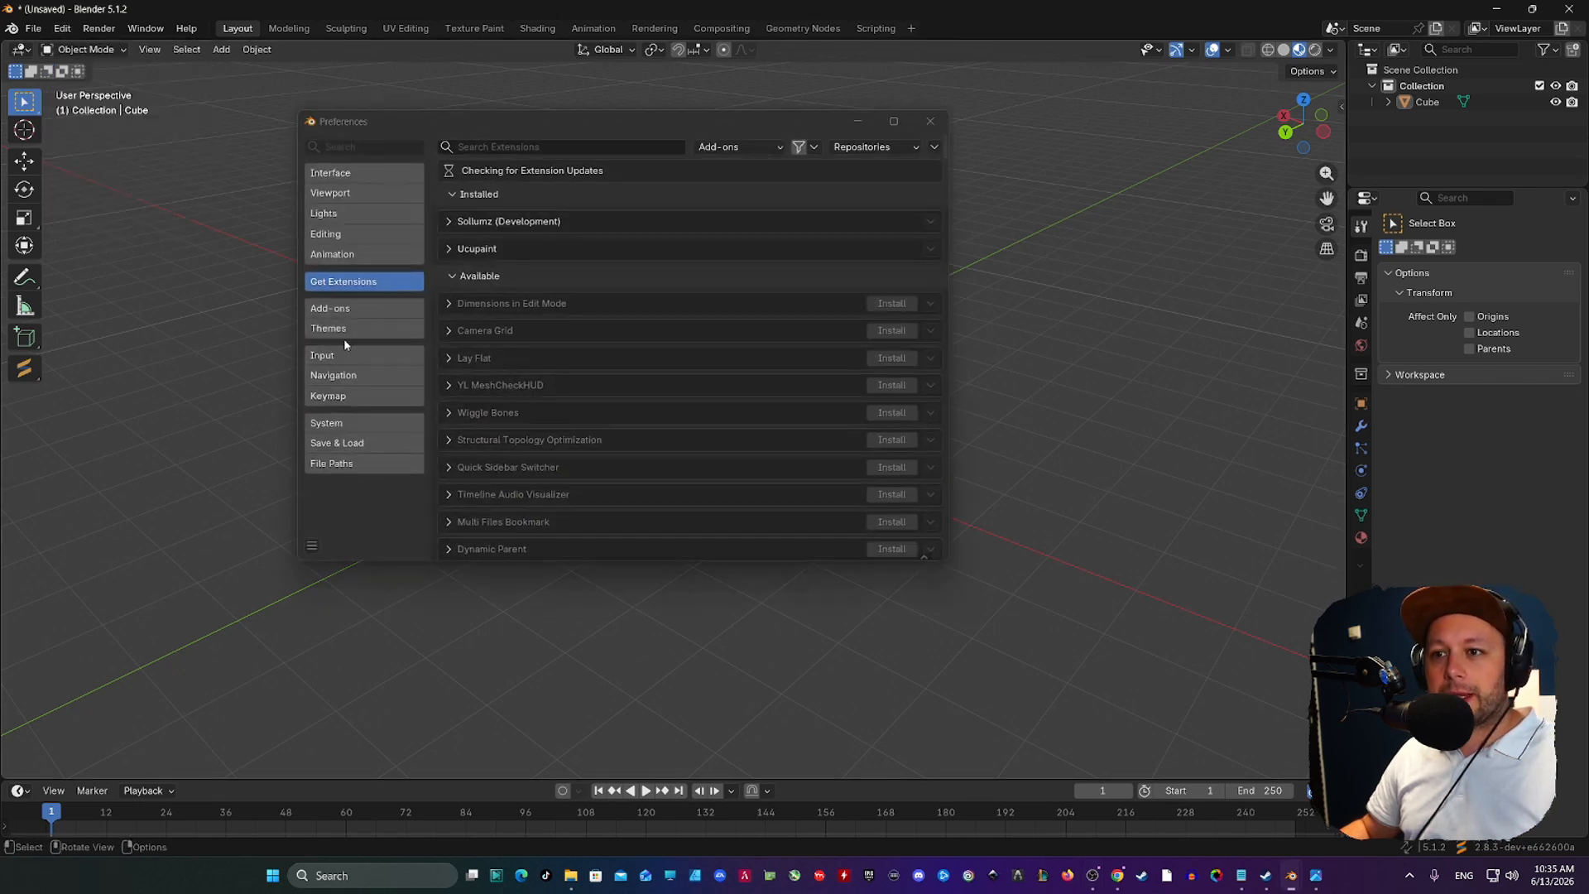
key(ctrl+f)
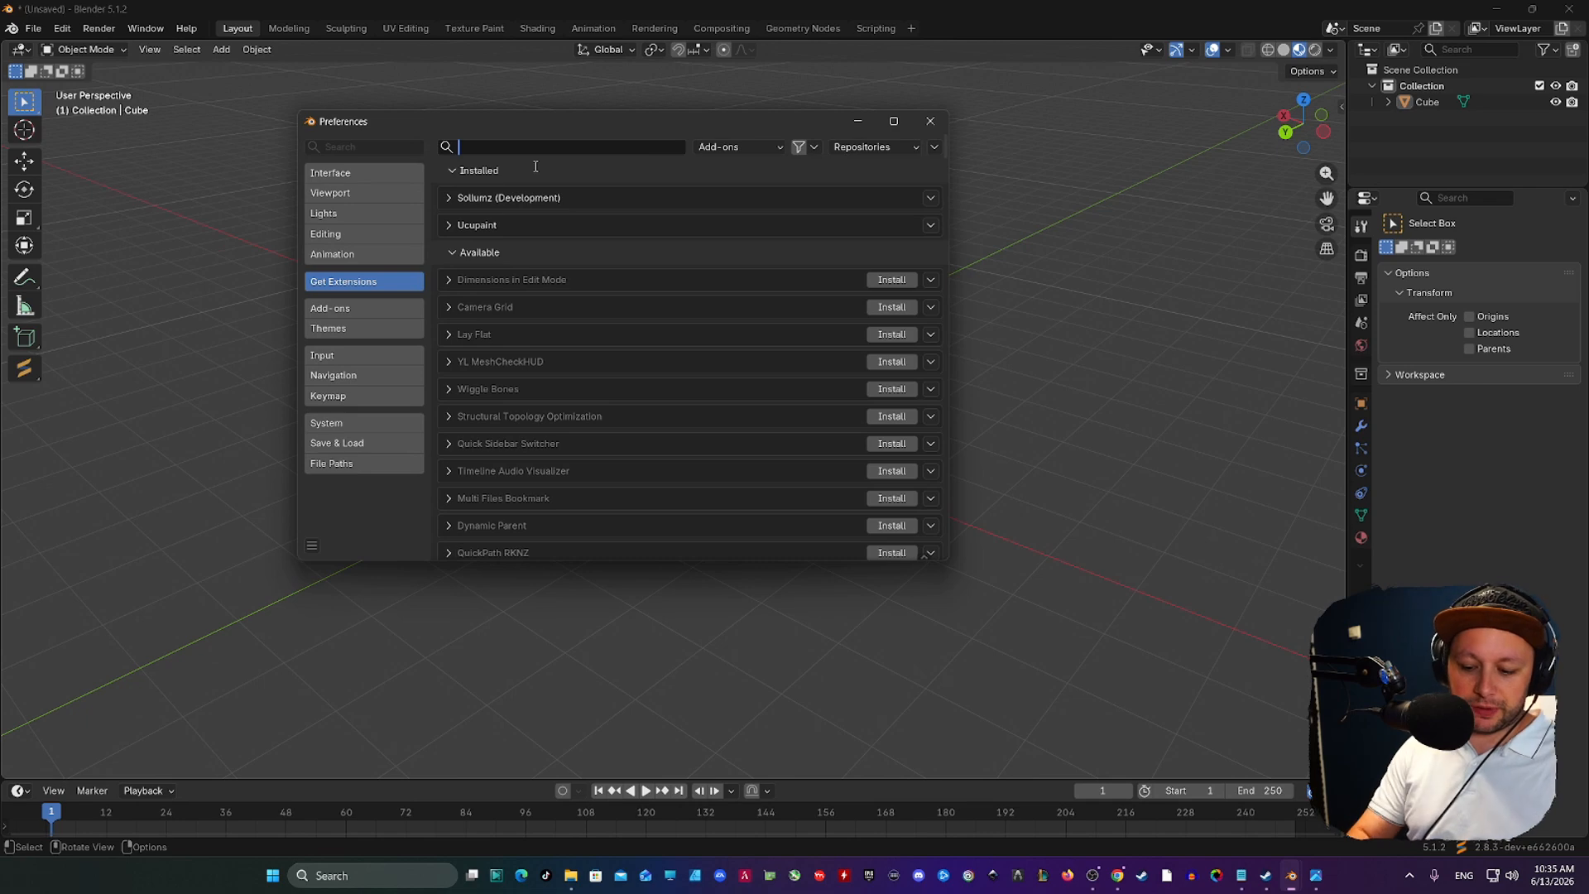
text(ucupaint)
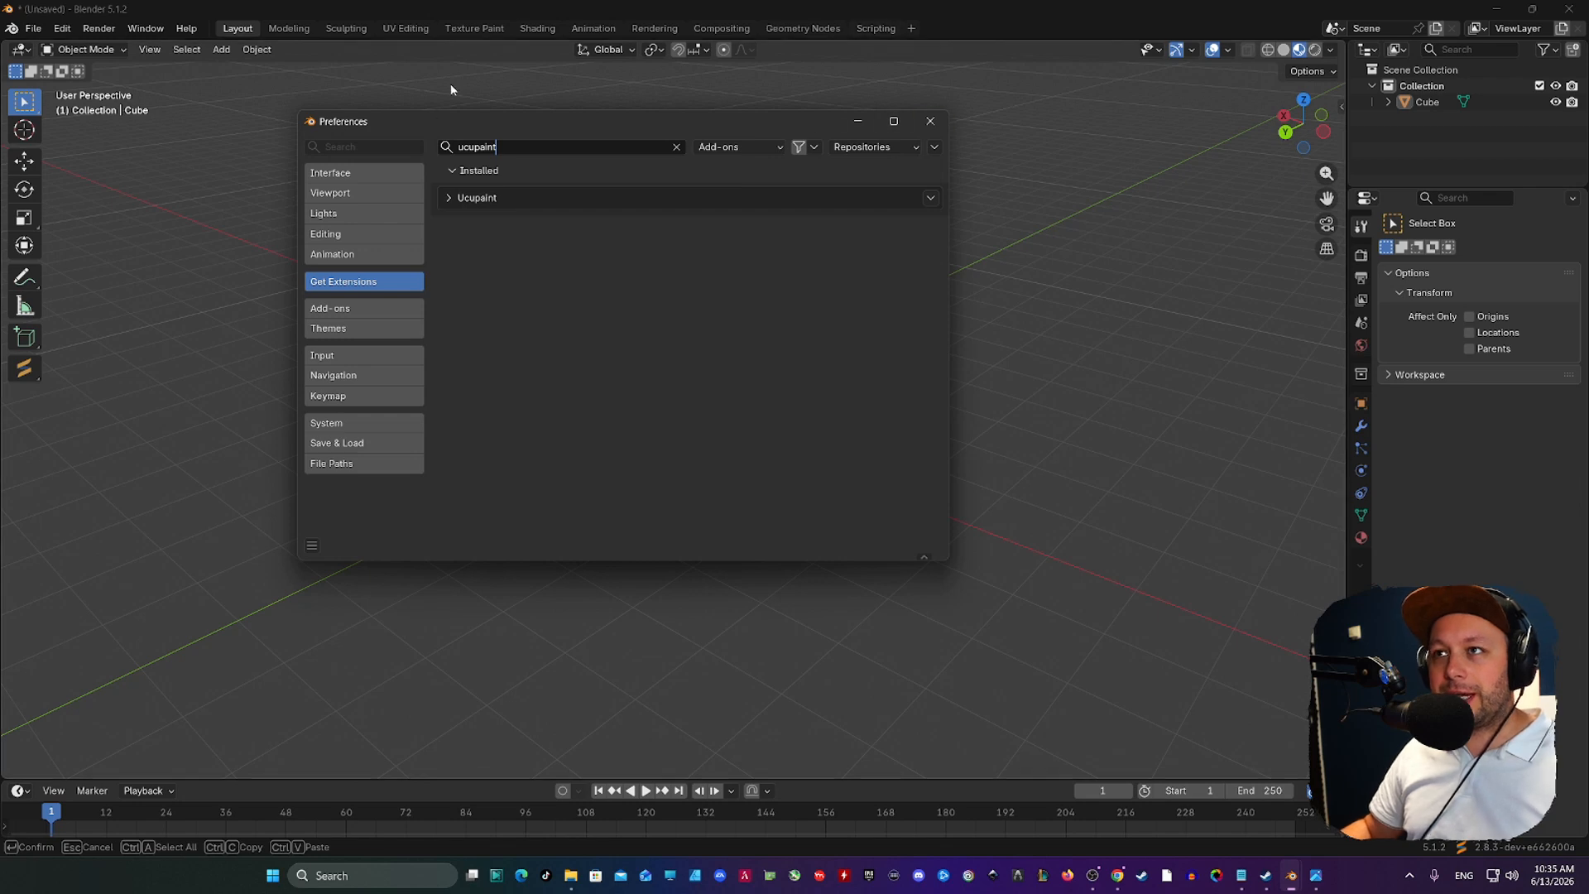
click(930, 121)
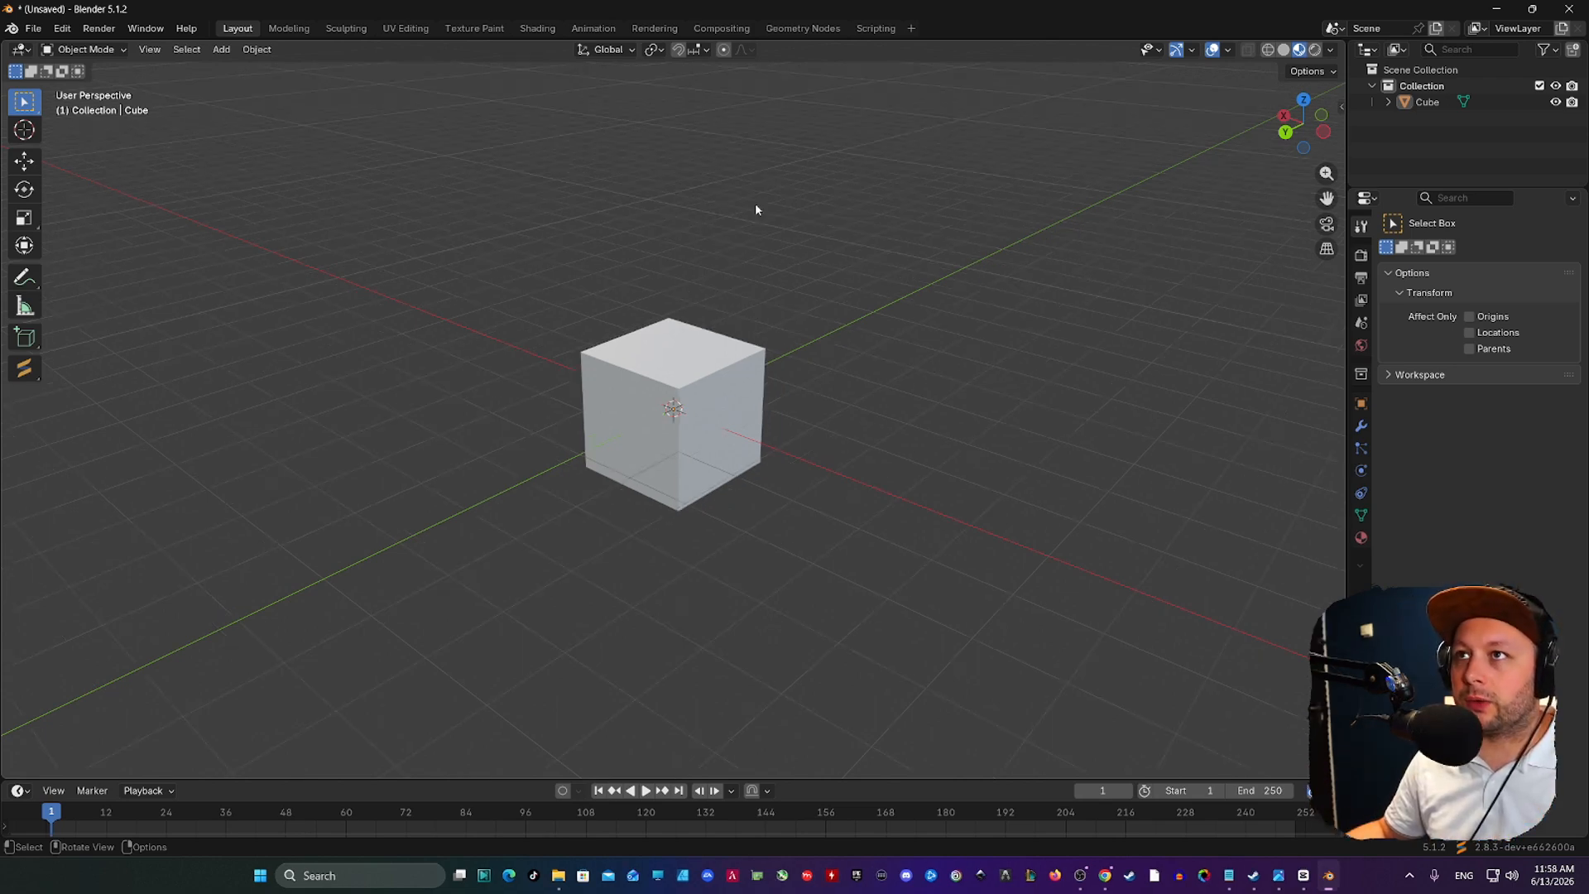
- Run Quick Ucupaint Node Setup on the cube with the Principled type and Color, Metallic, Roughness and Normal channels
key(n)
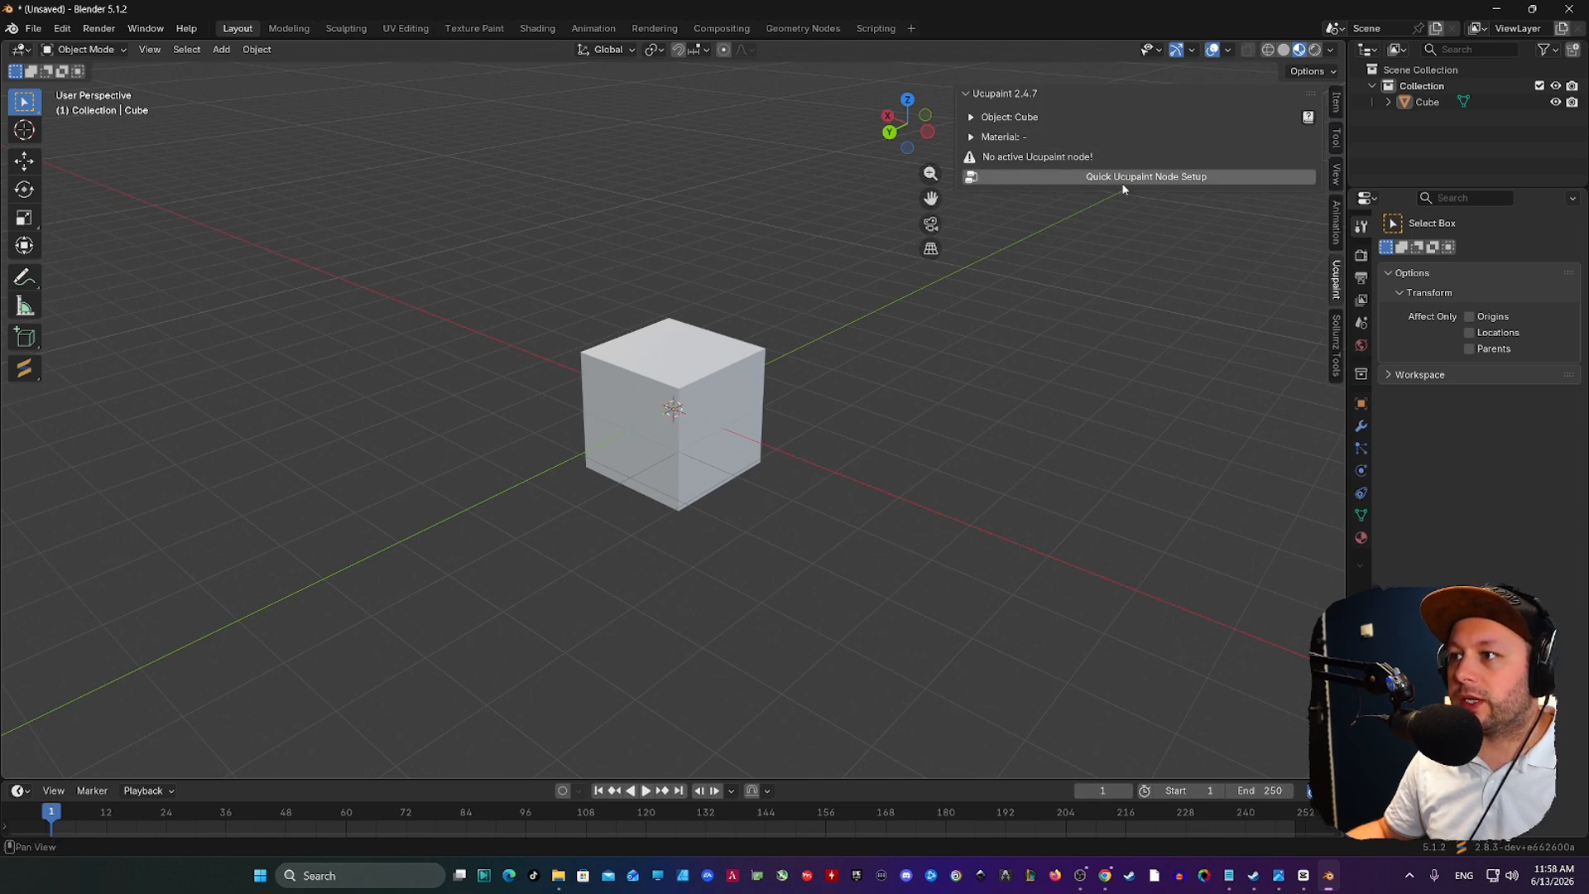
click(1127, 178)
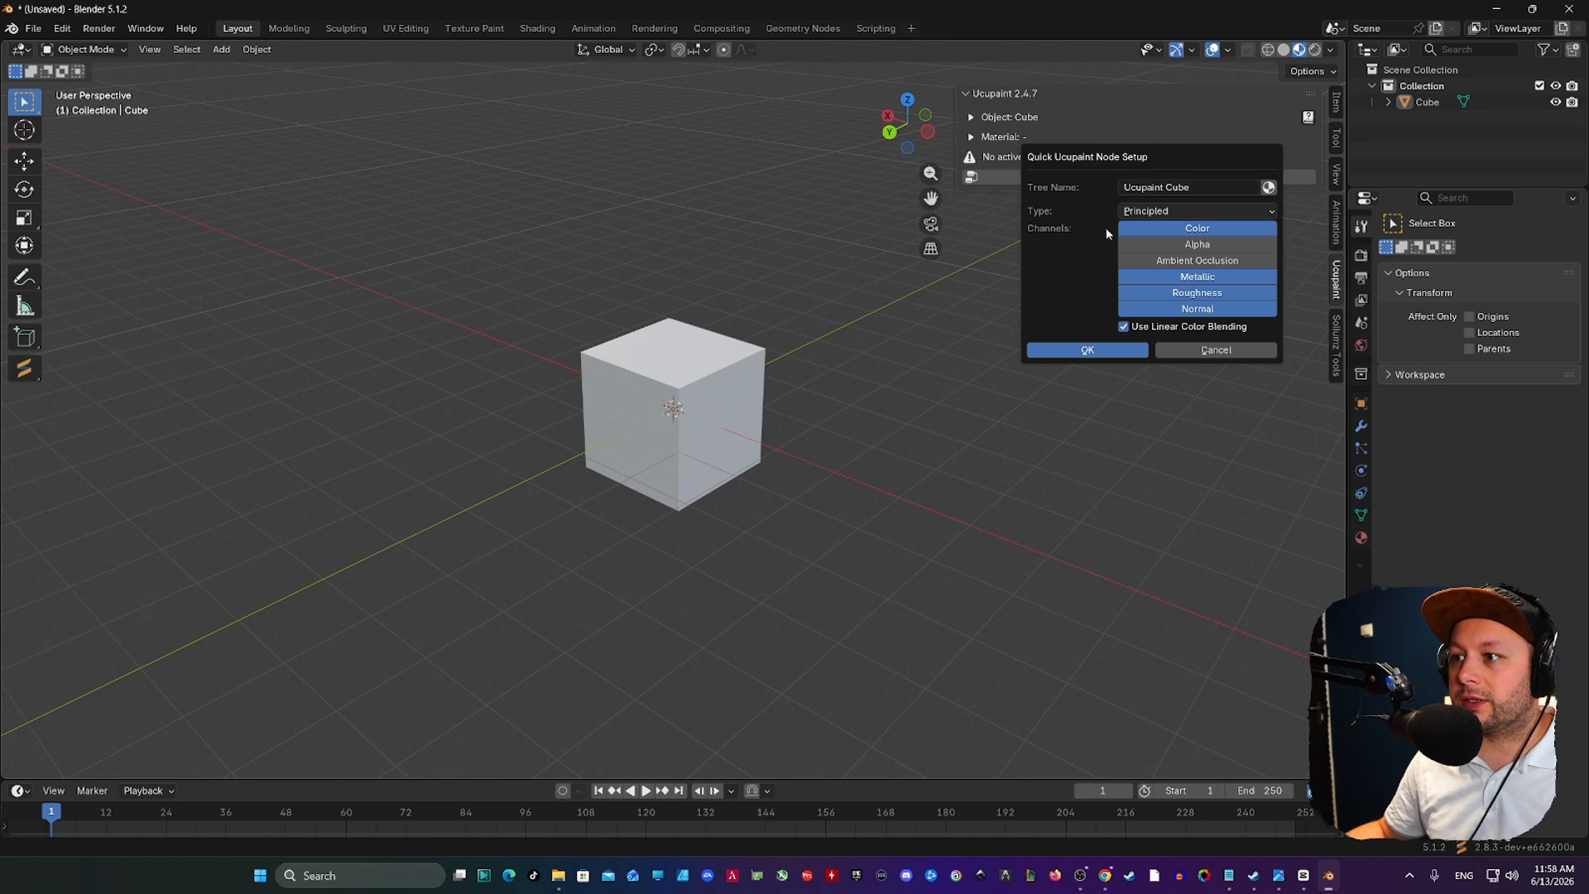
click(1087, 349)
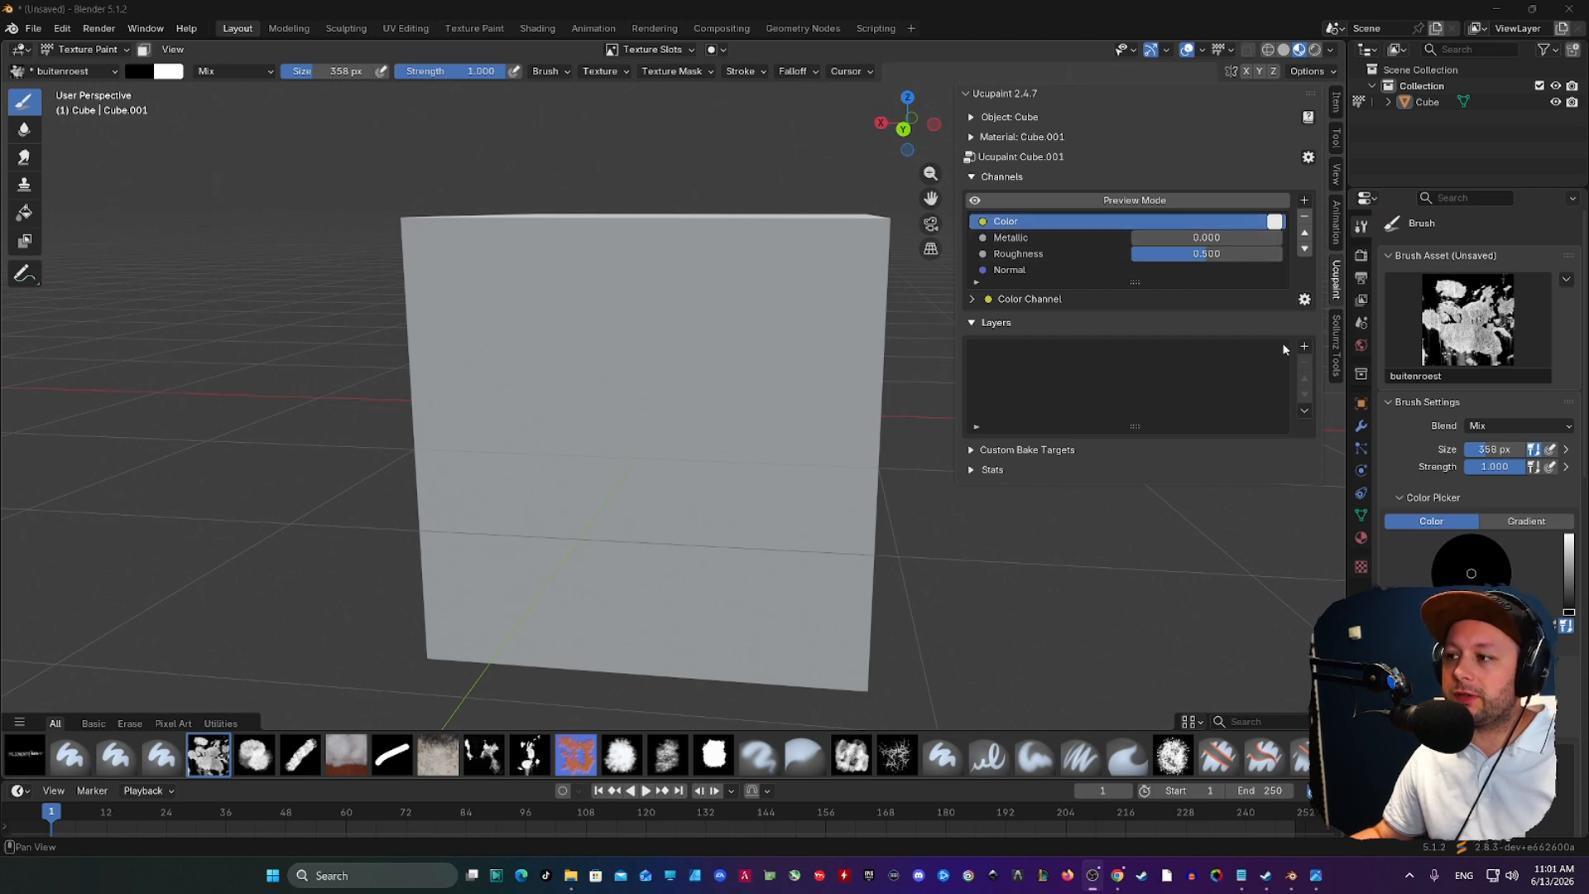
- Add a light blue Solid Color layer to the Color channel with Mix blending and no mask
click(1305, 348)
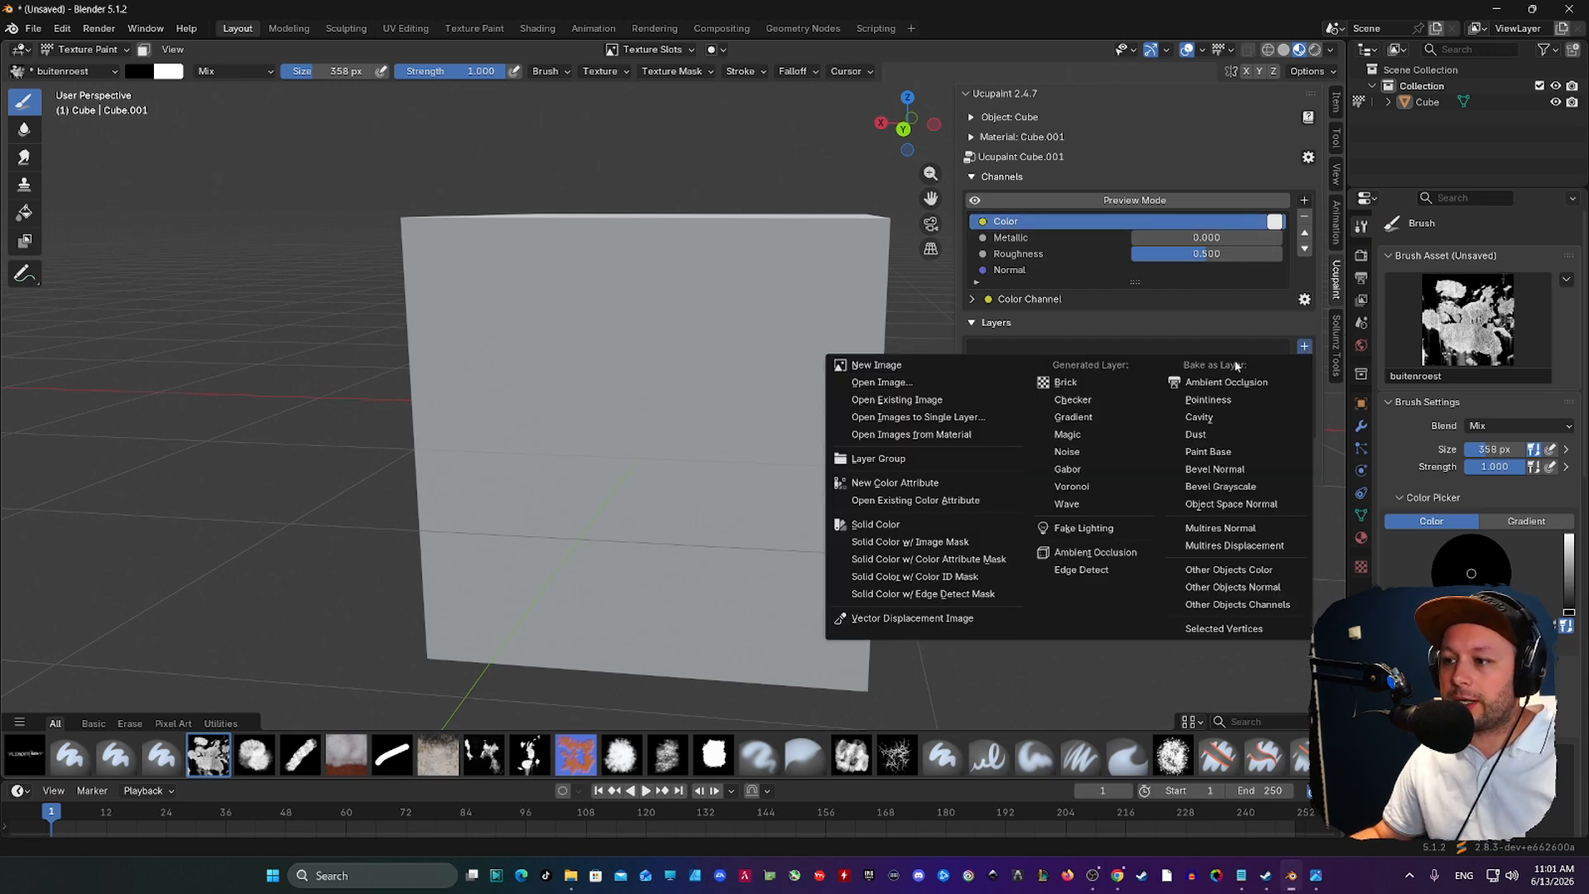
click(879, 527)
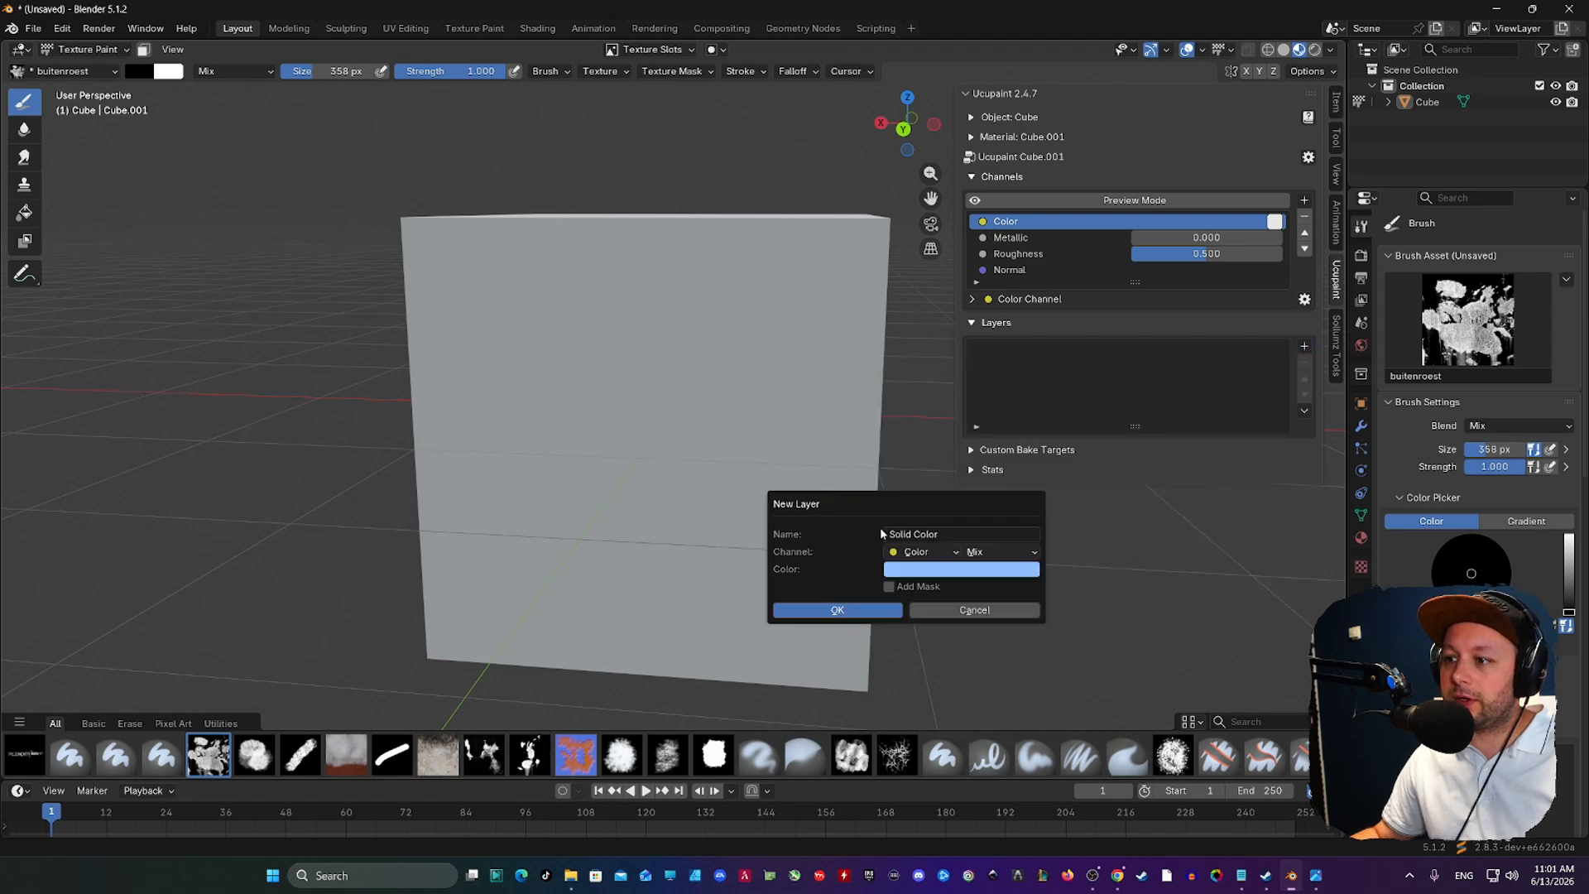
click(930, 571)
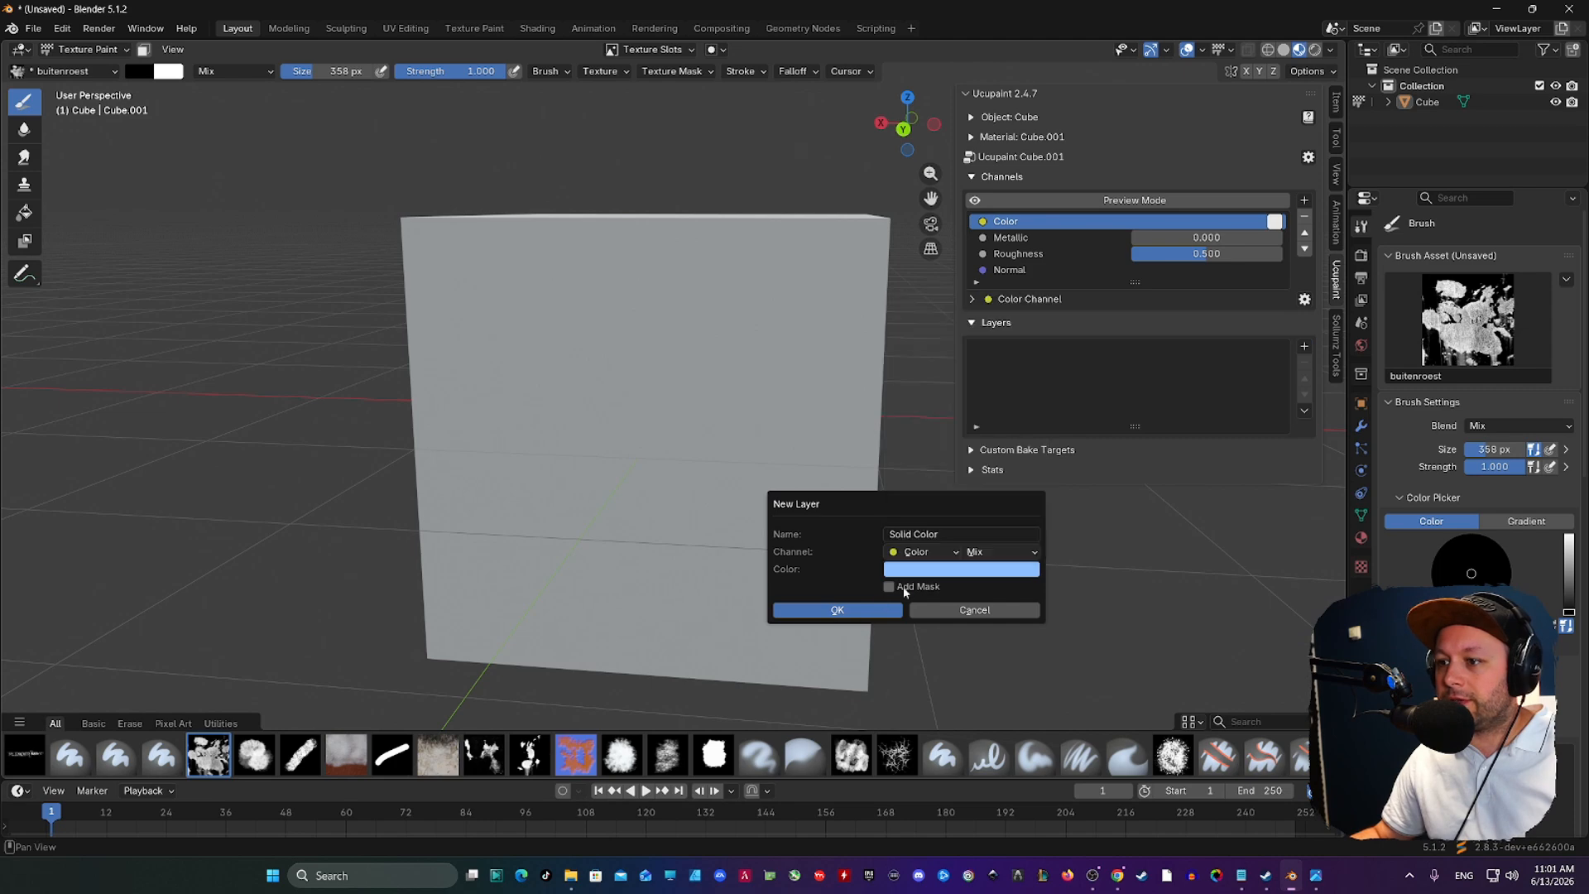
click(931, 571)
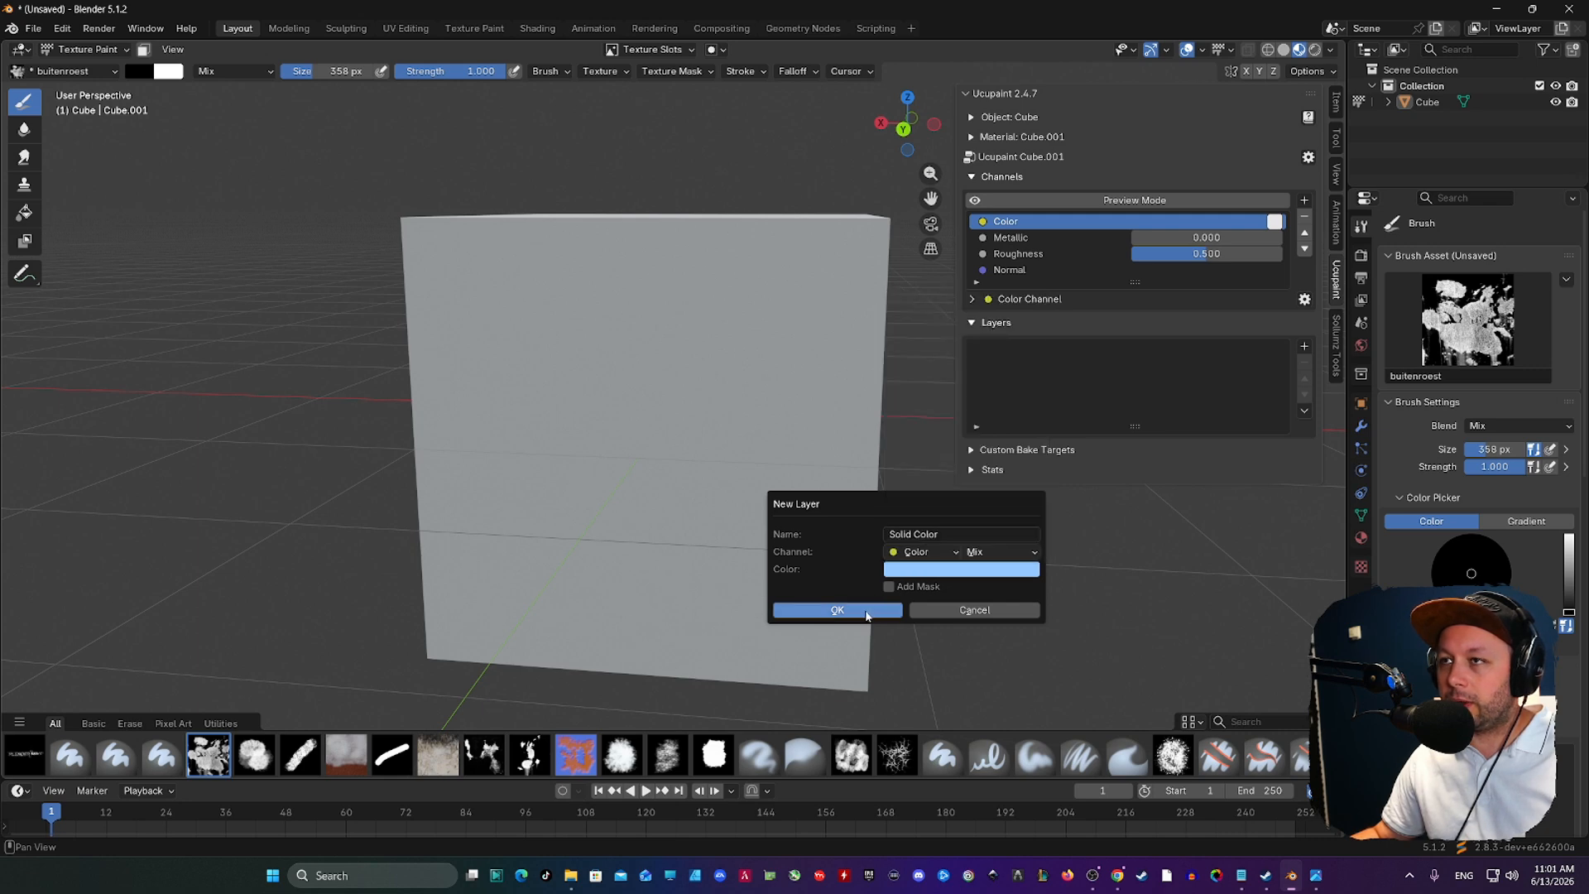
click(837, 610)
middle_drag(820, 604, 621, 314)
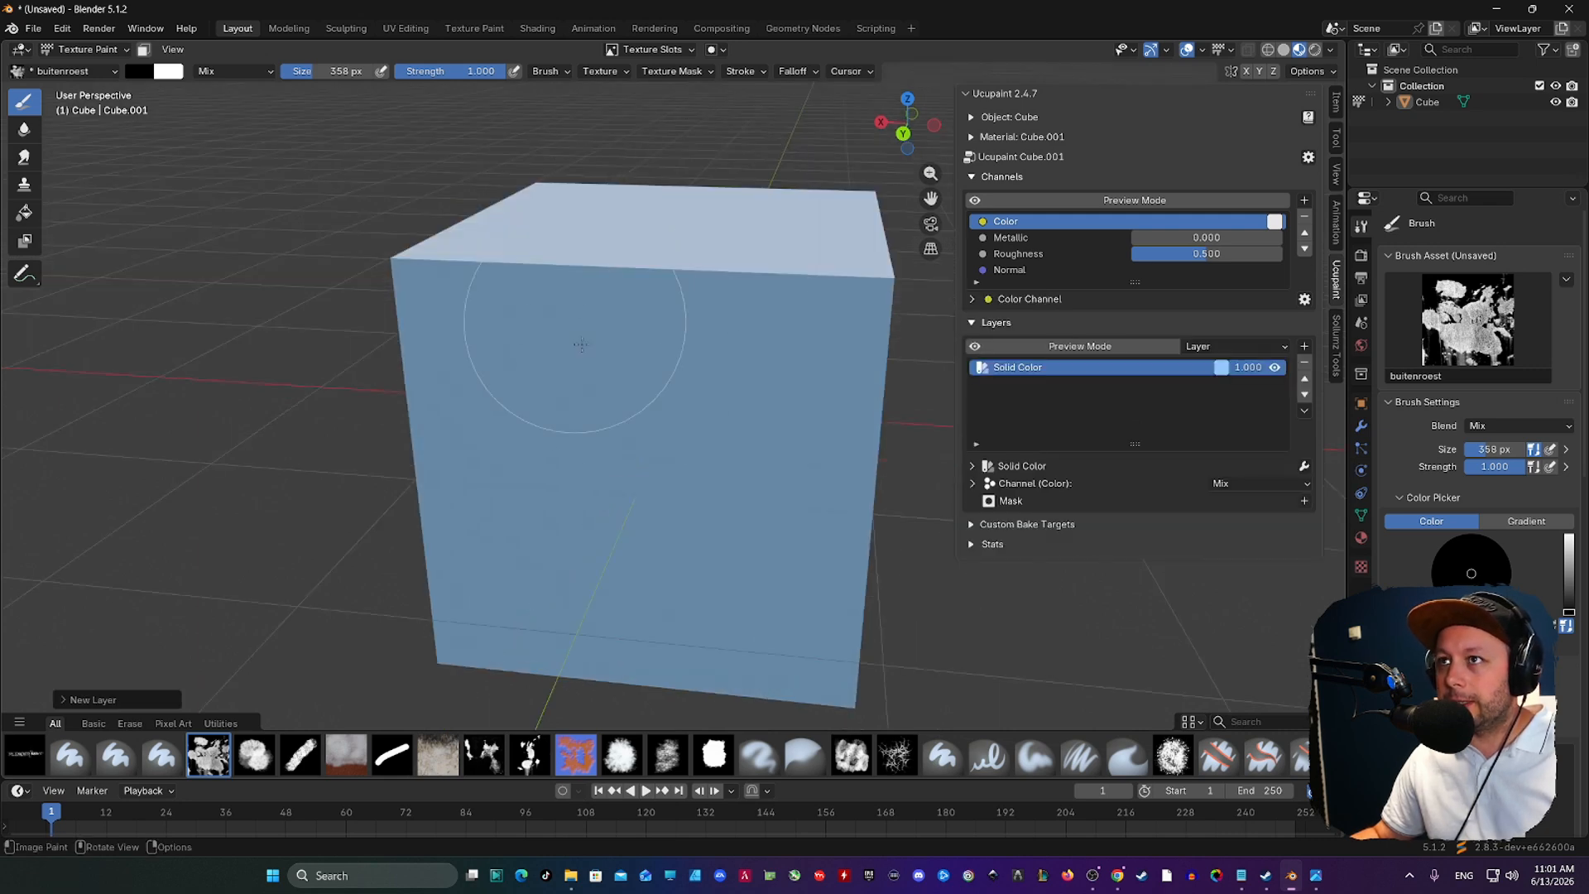
- Recolour the Solid Color layer to a rusty orange by sampling an orange from the screen with the eyedropper
click(1218, 372)
drag(1251, 177, 1294, 157)
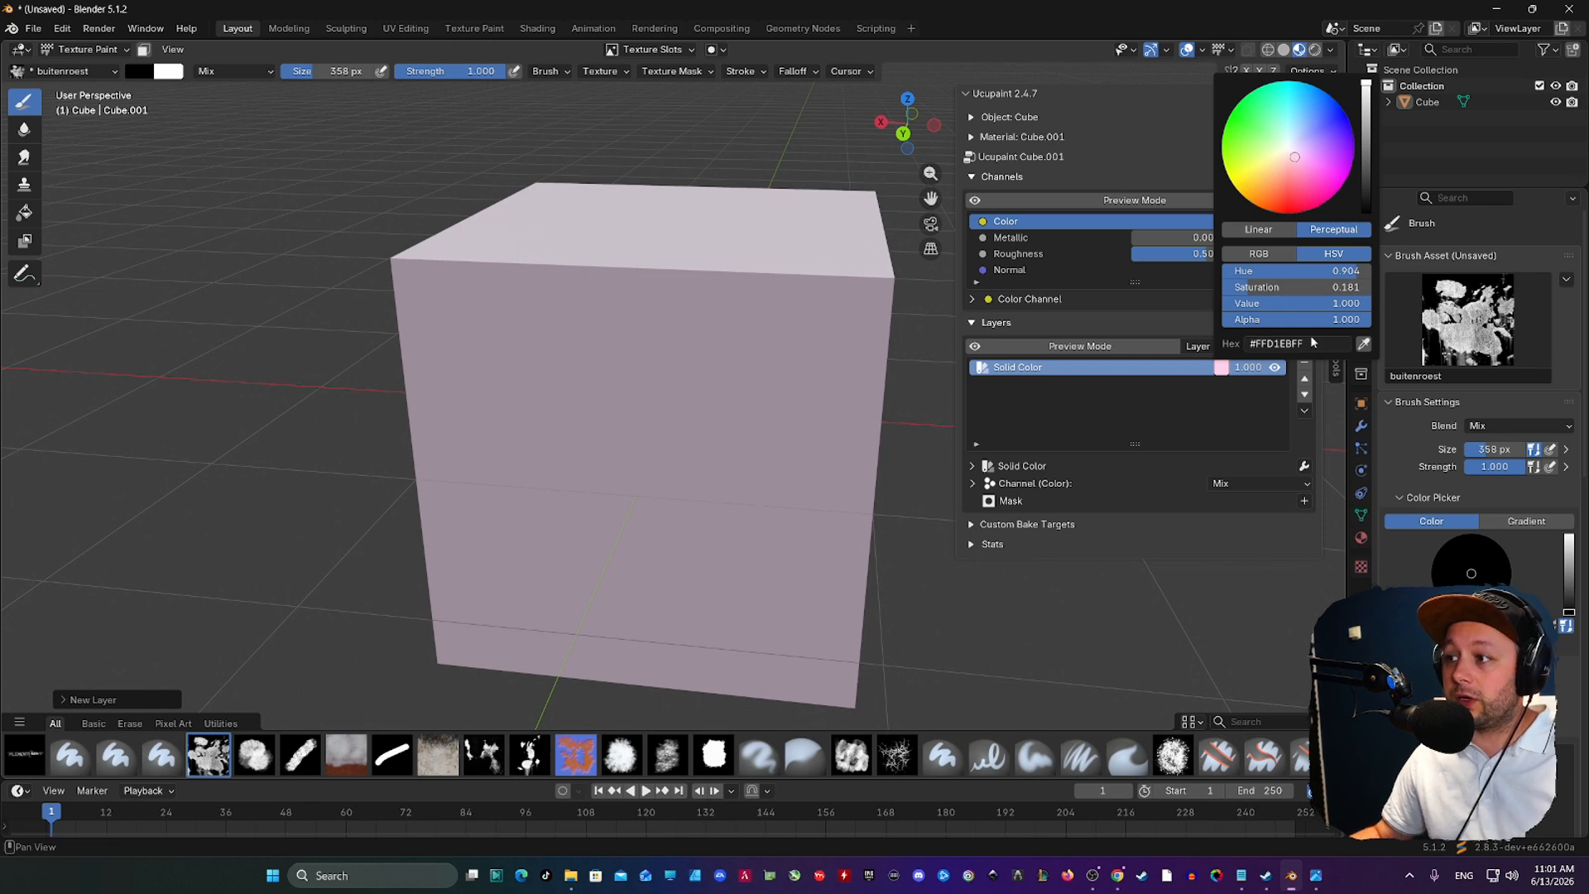
click(1363, 345)
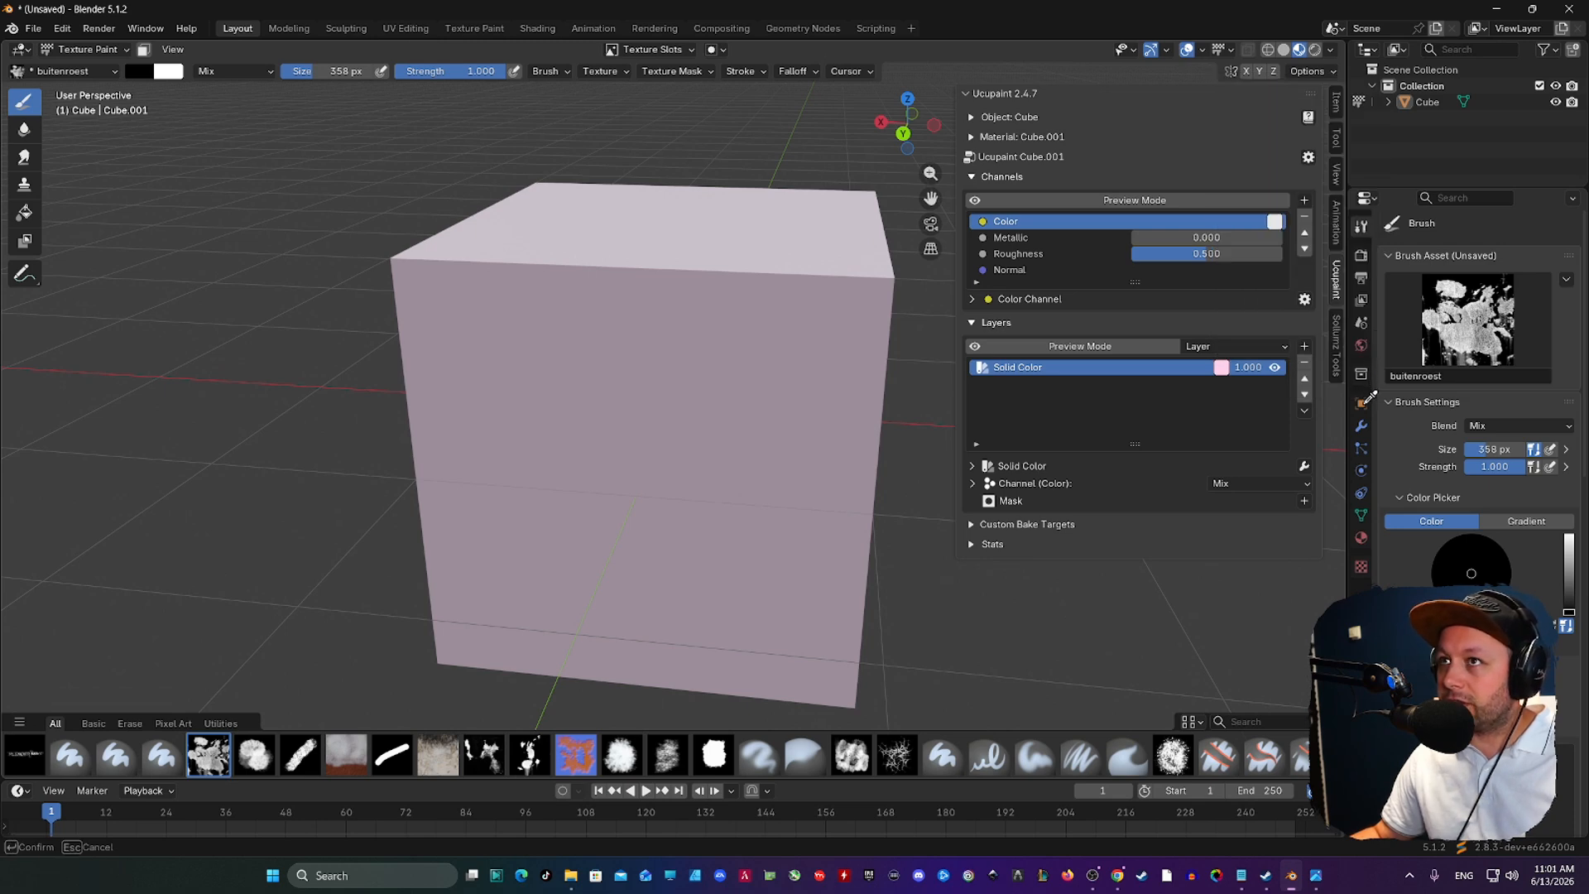
click(1364, 403)
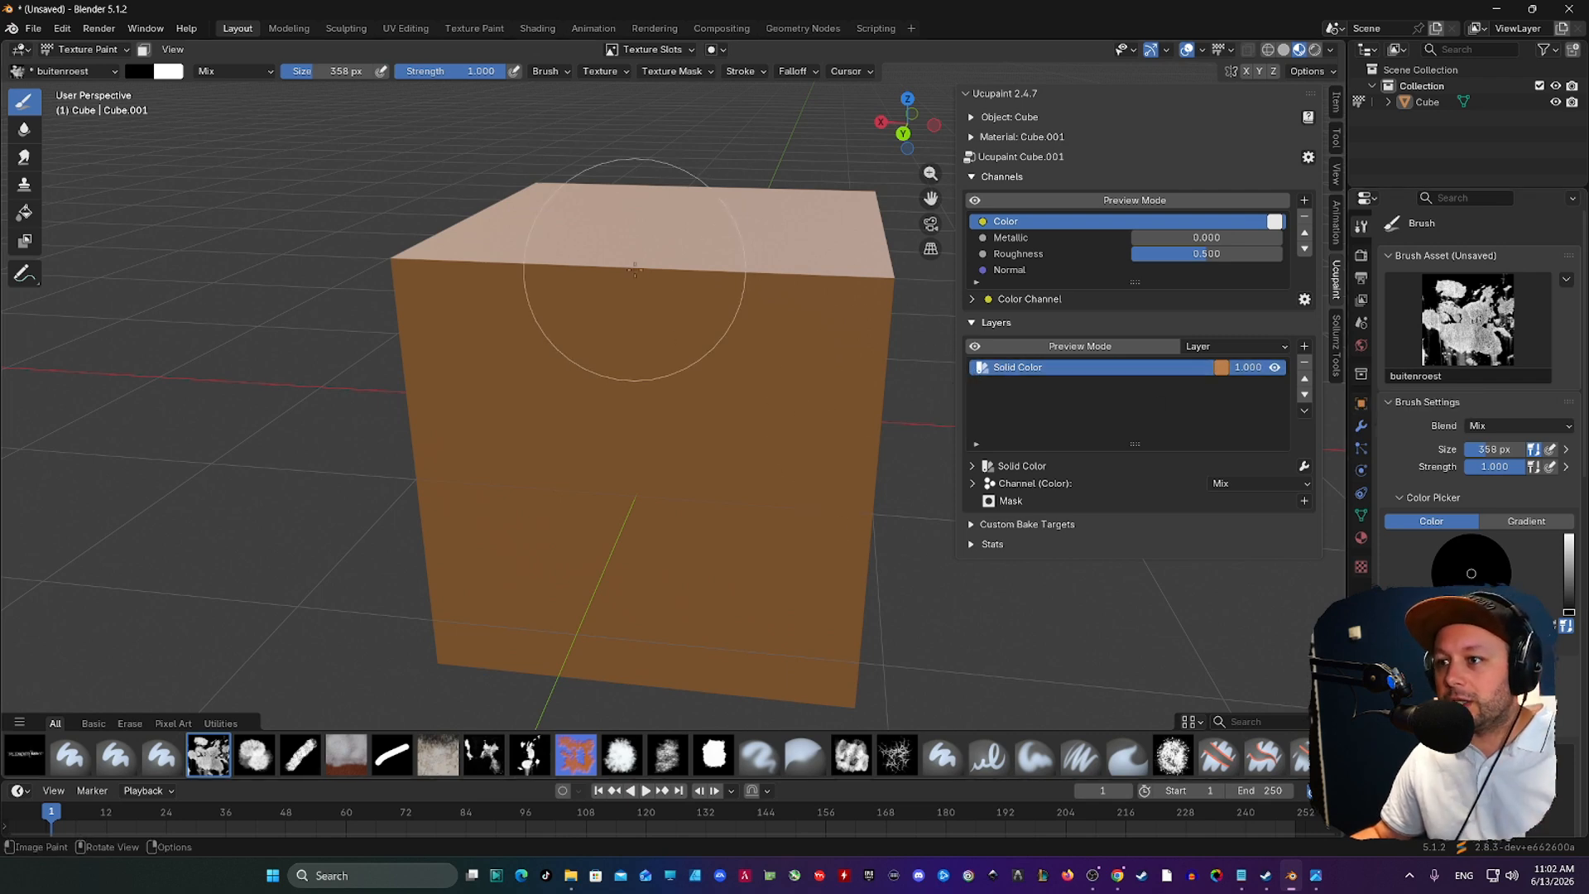
middle_drag(630, 294, 641, 307)
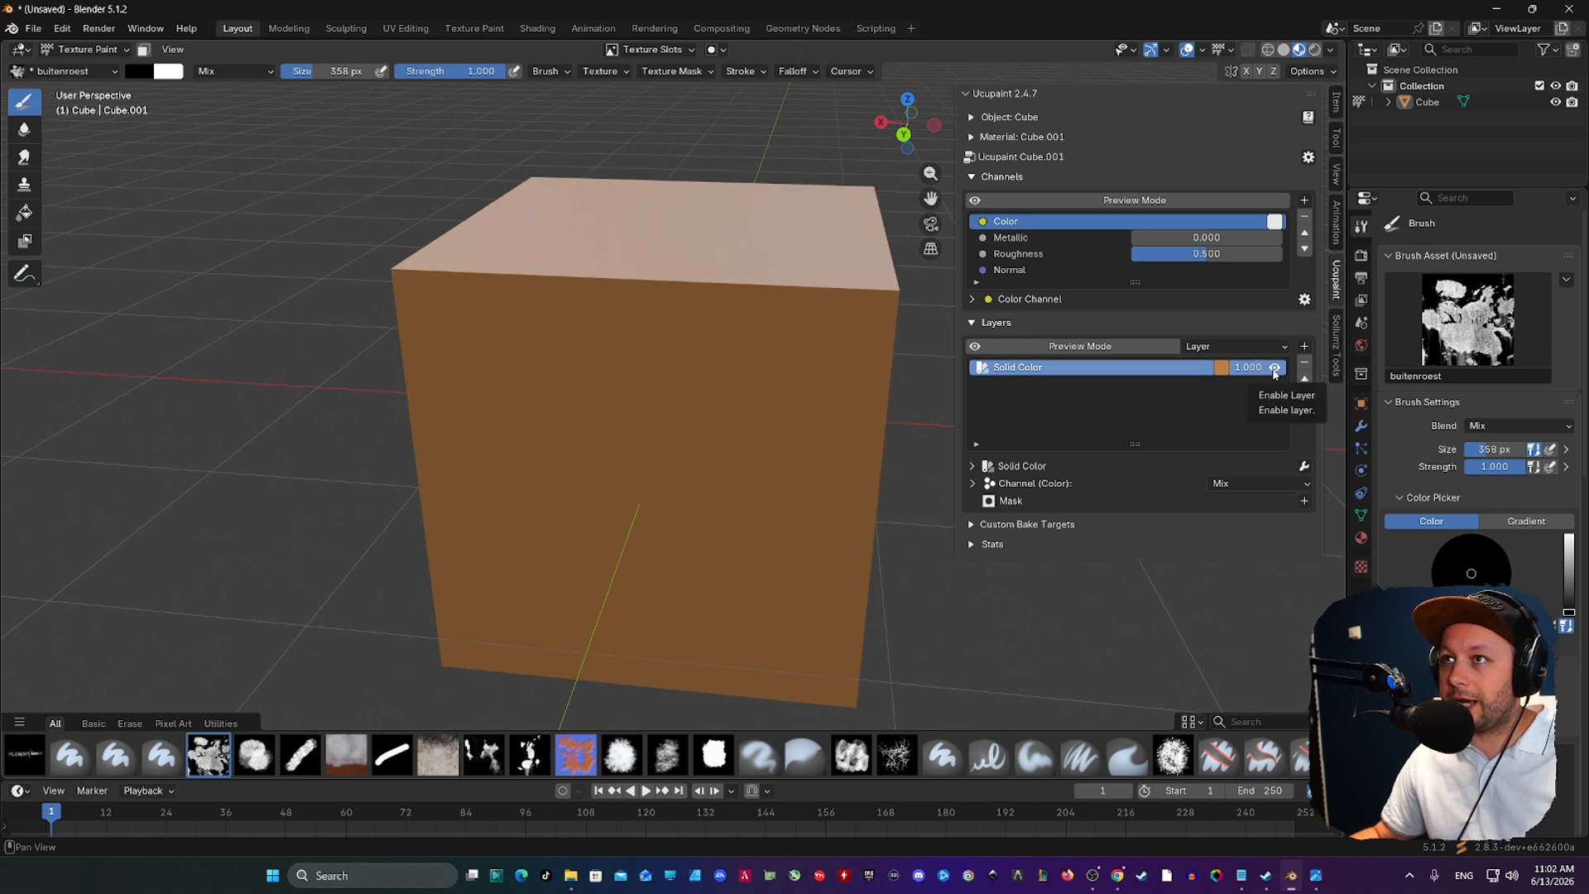
- Disable and re-enable the Solid Color layer to compare the cube with and without it
click(1274, 368)
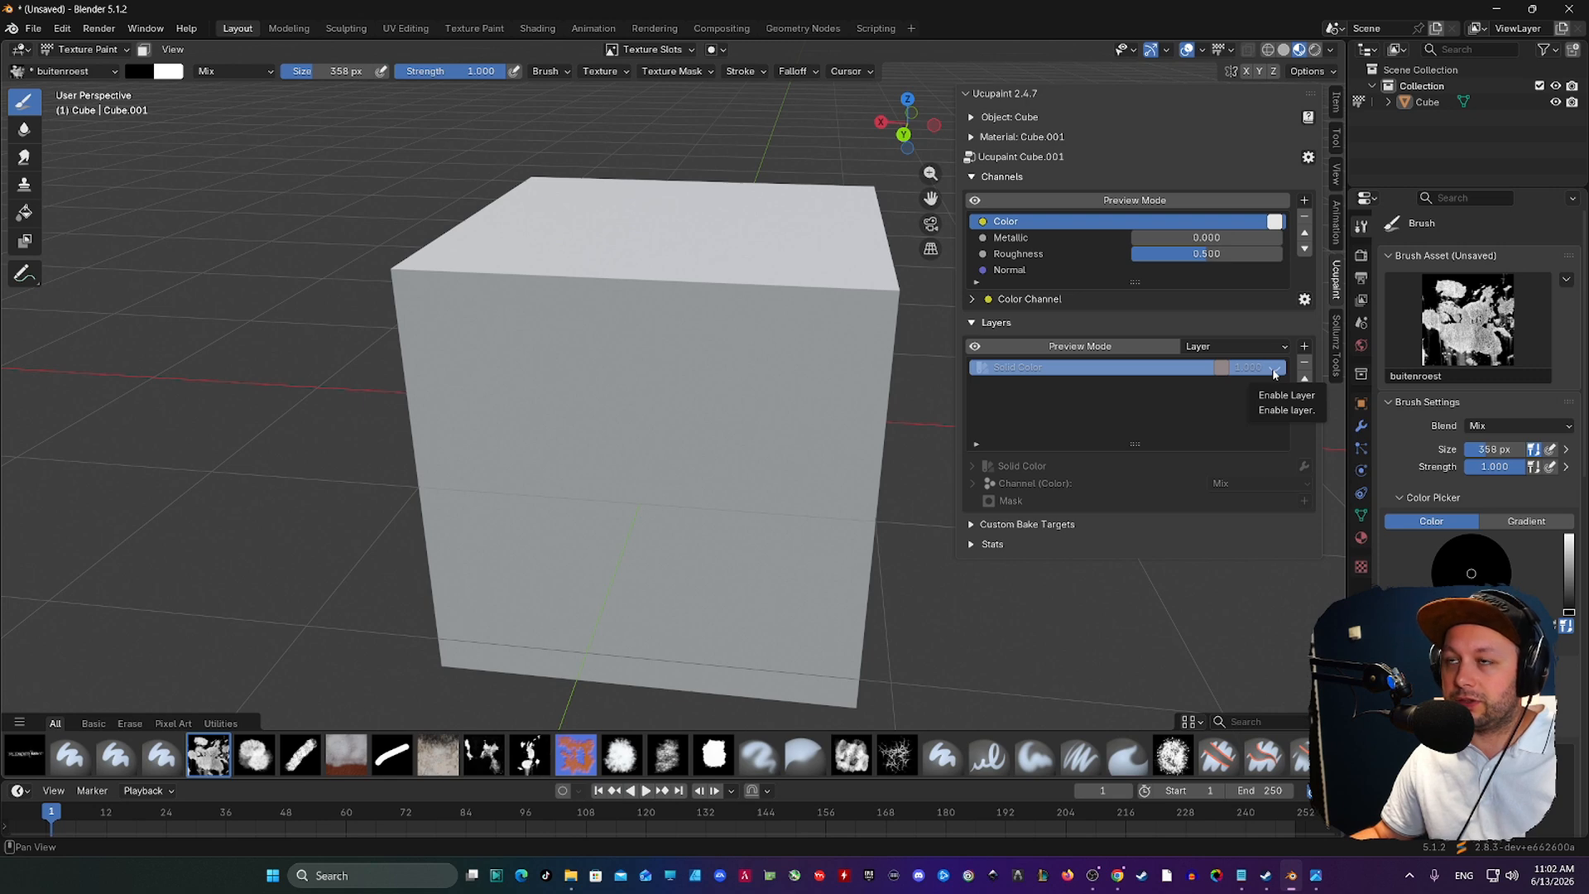
click(1275, 368)
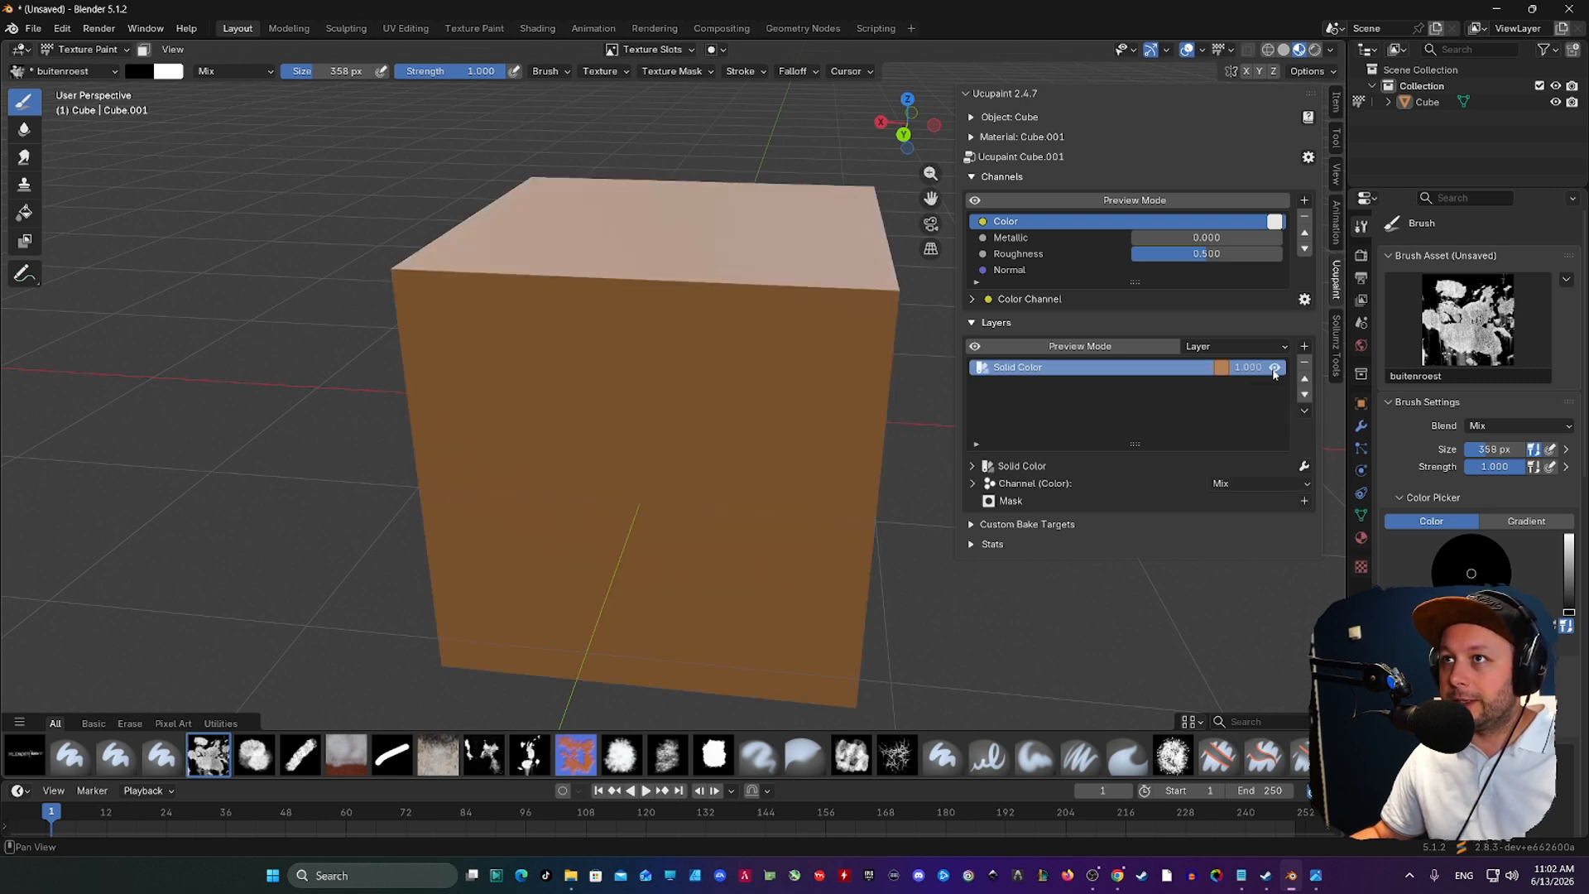
mouse_move(630, 331)
middle_down()
mouse_move(639, 360)
mouse_move(594, 348)
middle_up()
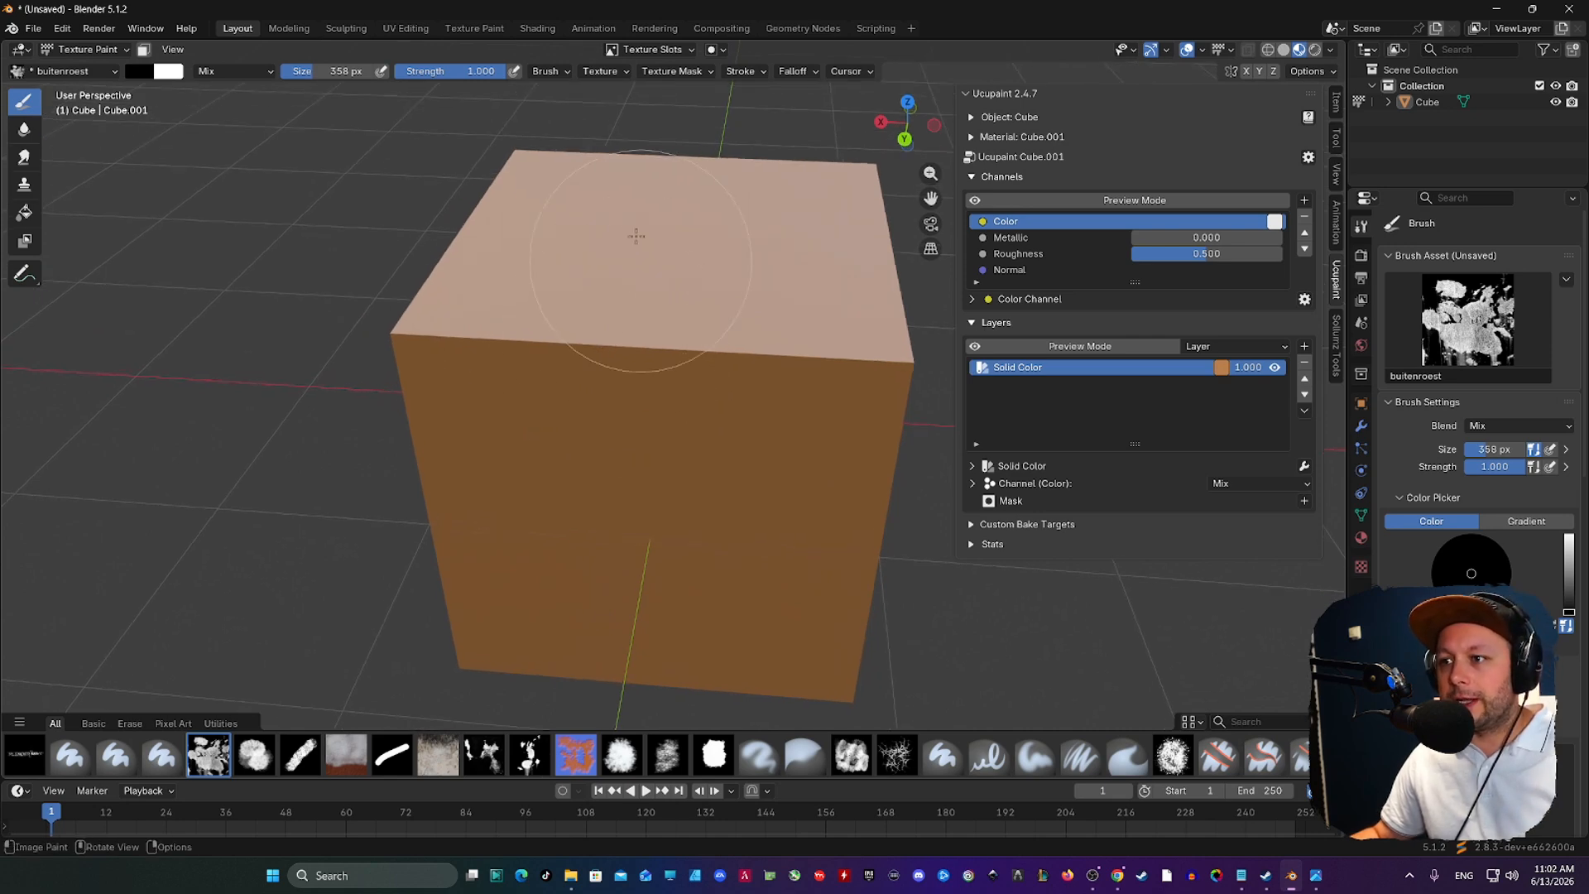
mouse_move(448, 401)
middle_down()
mouse_move(461, 301)
mouse_move(479, 365)
mouse_move(542, 383)
mouse_move(530, 397)
middle_up()
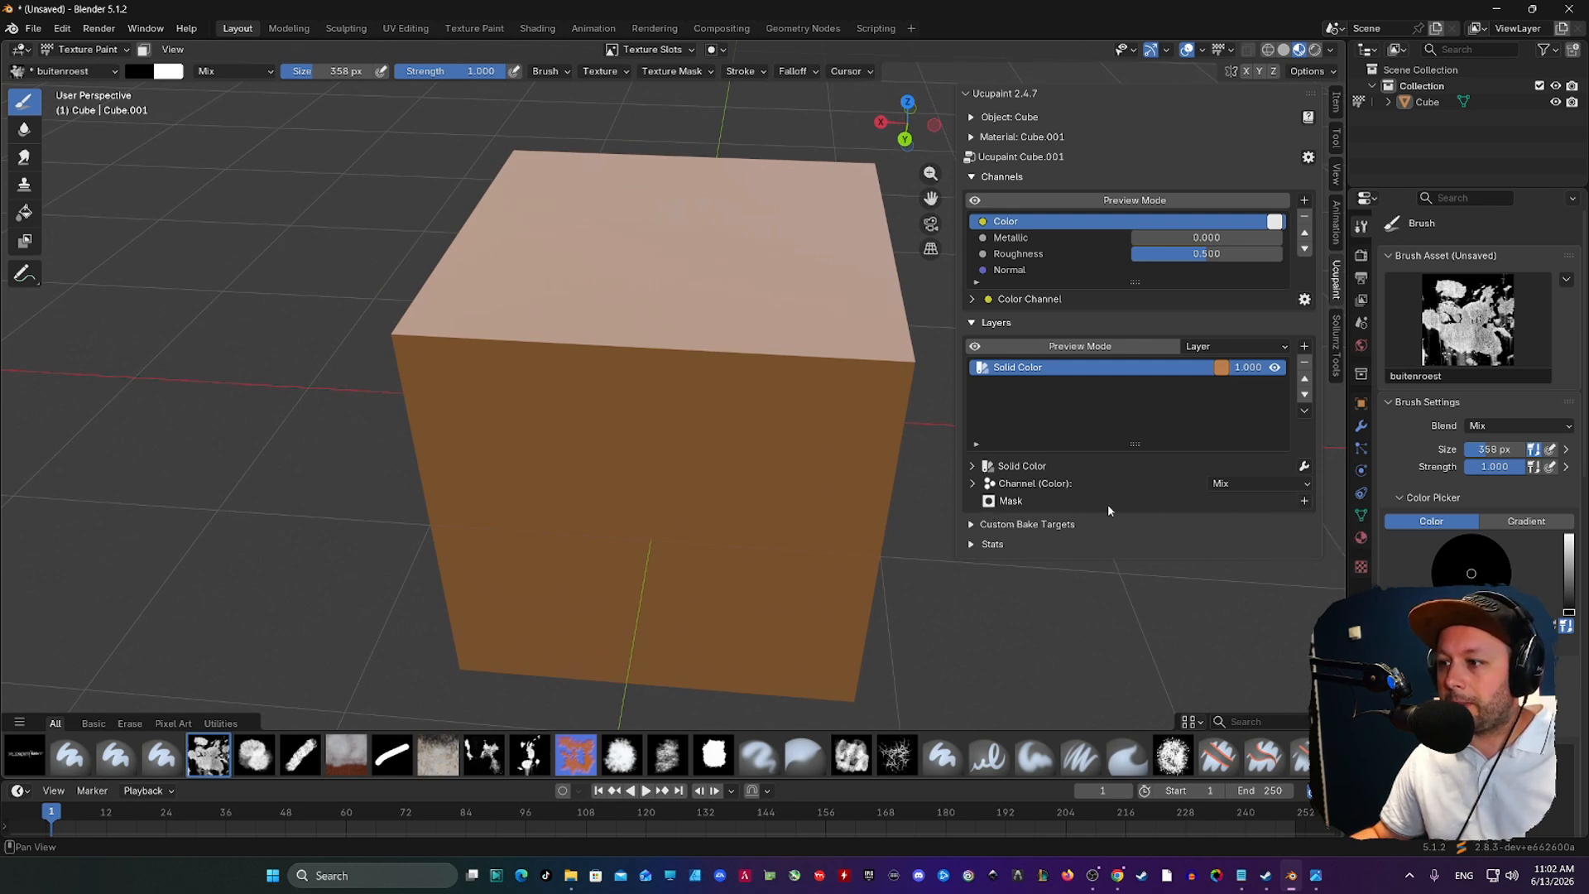
- Add a new image mask to the Solid Color layer at 2048 resolution, filled Black (Full Transparency), with Multiply blending
click(1304, 501)
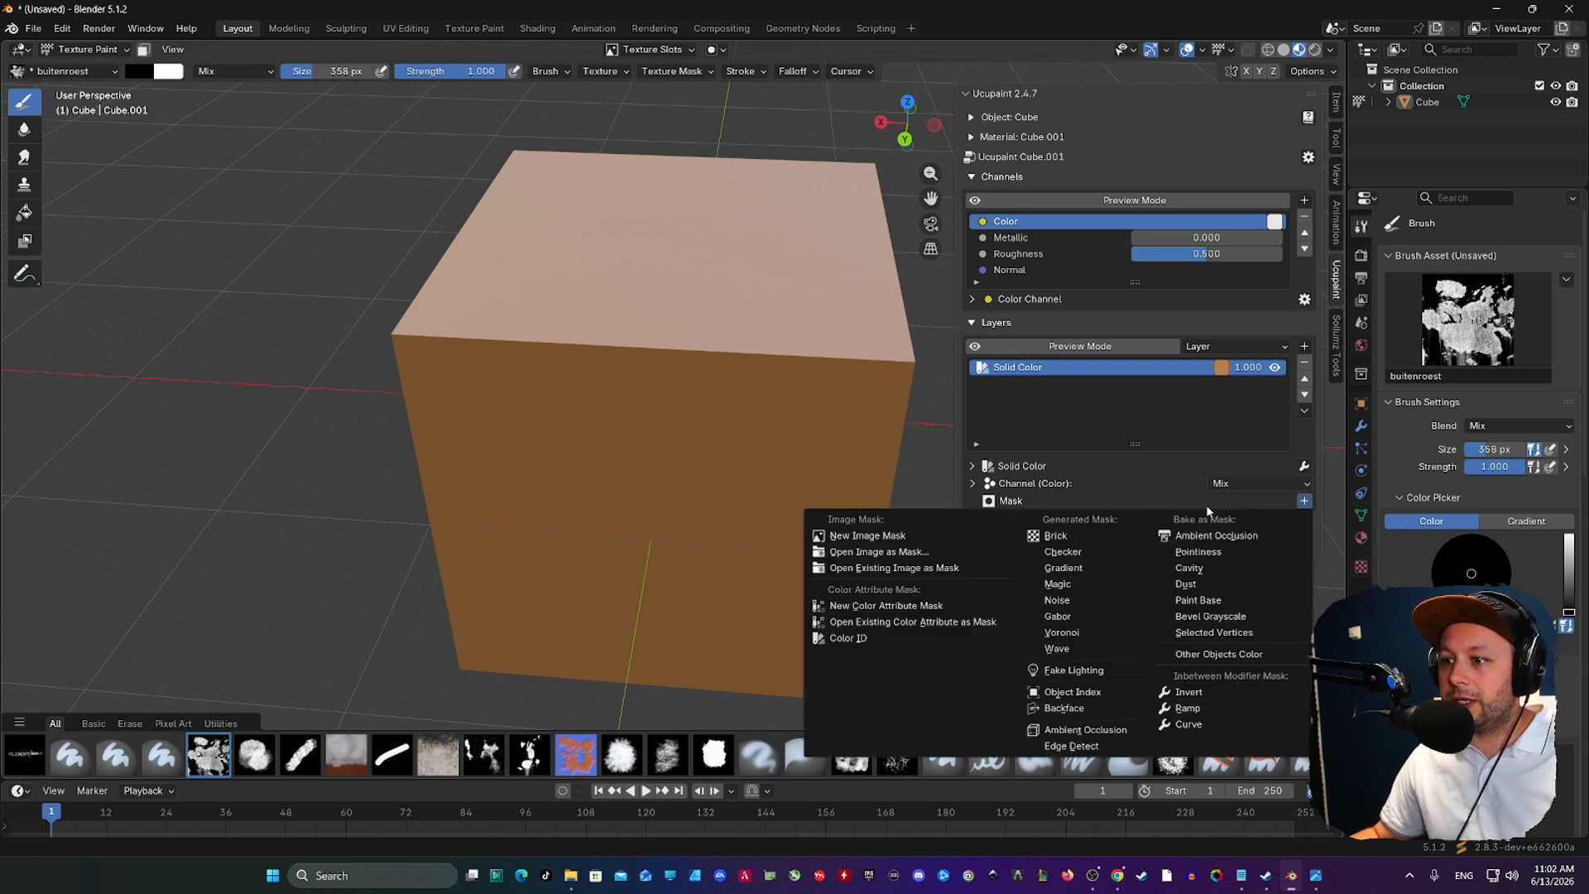
click(883, 536)
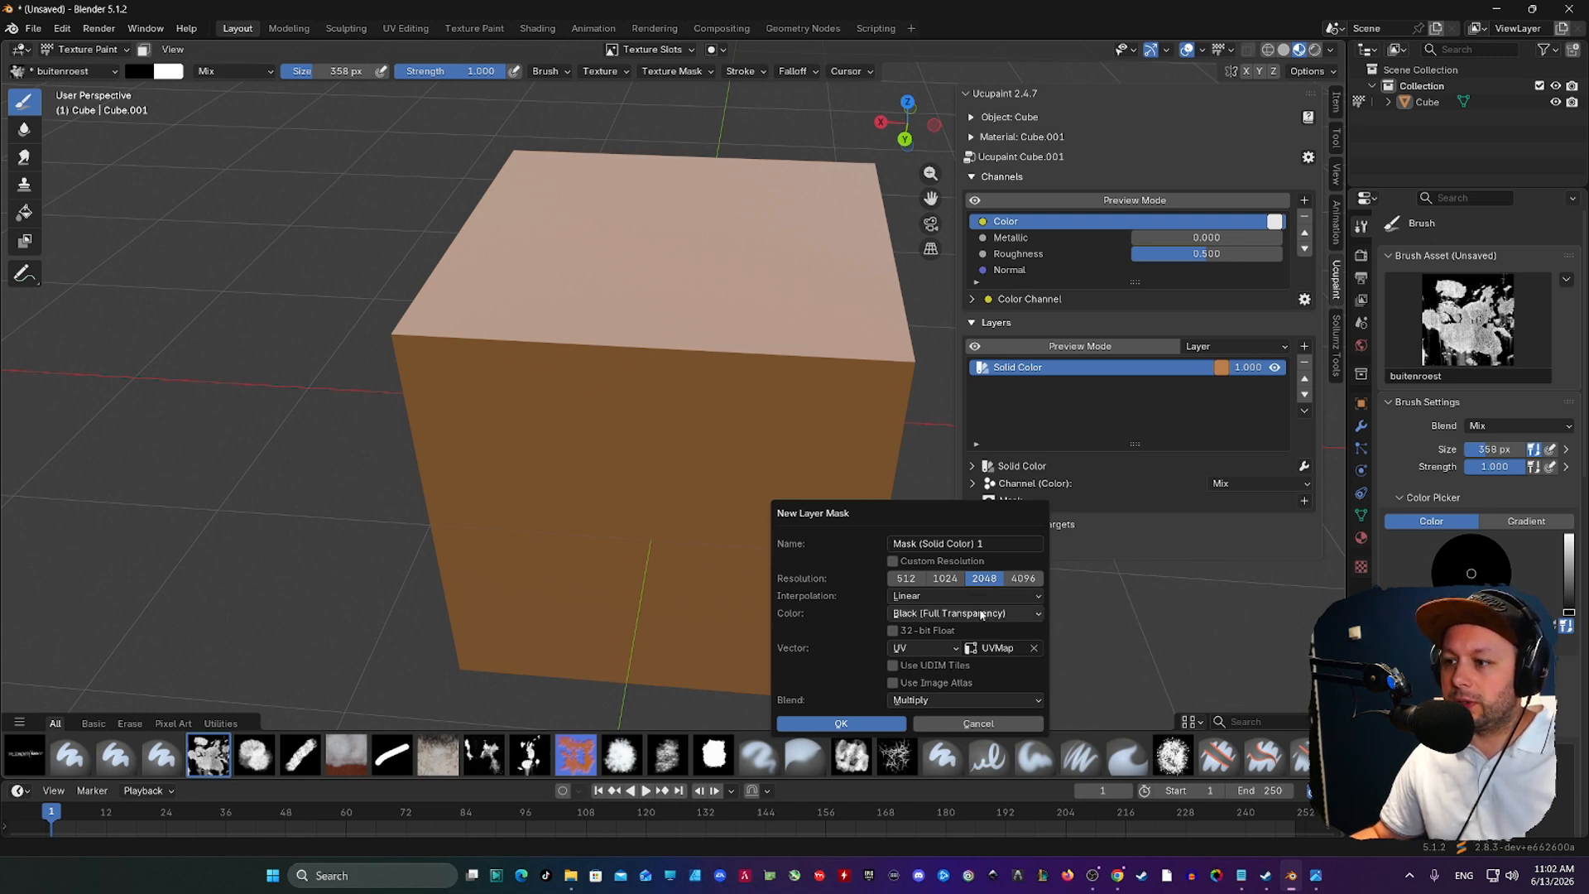
click(912, 614)
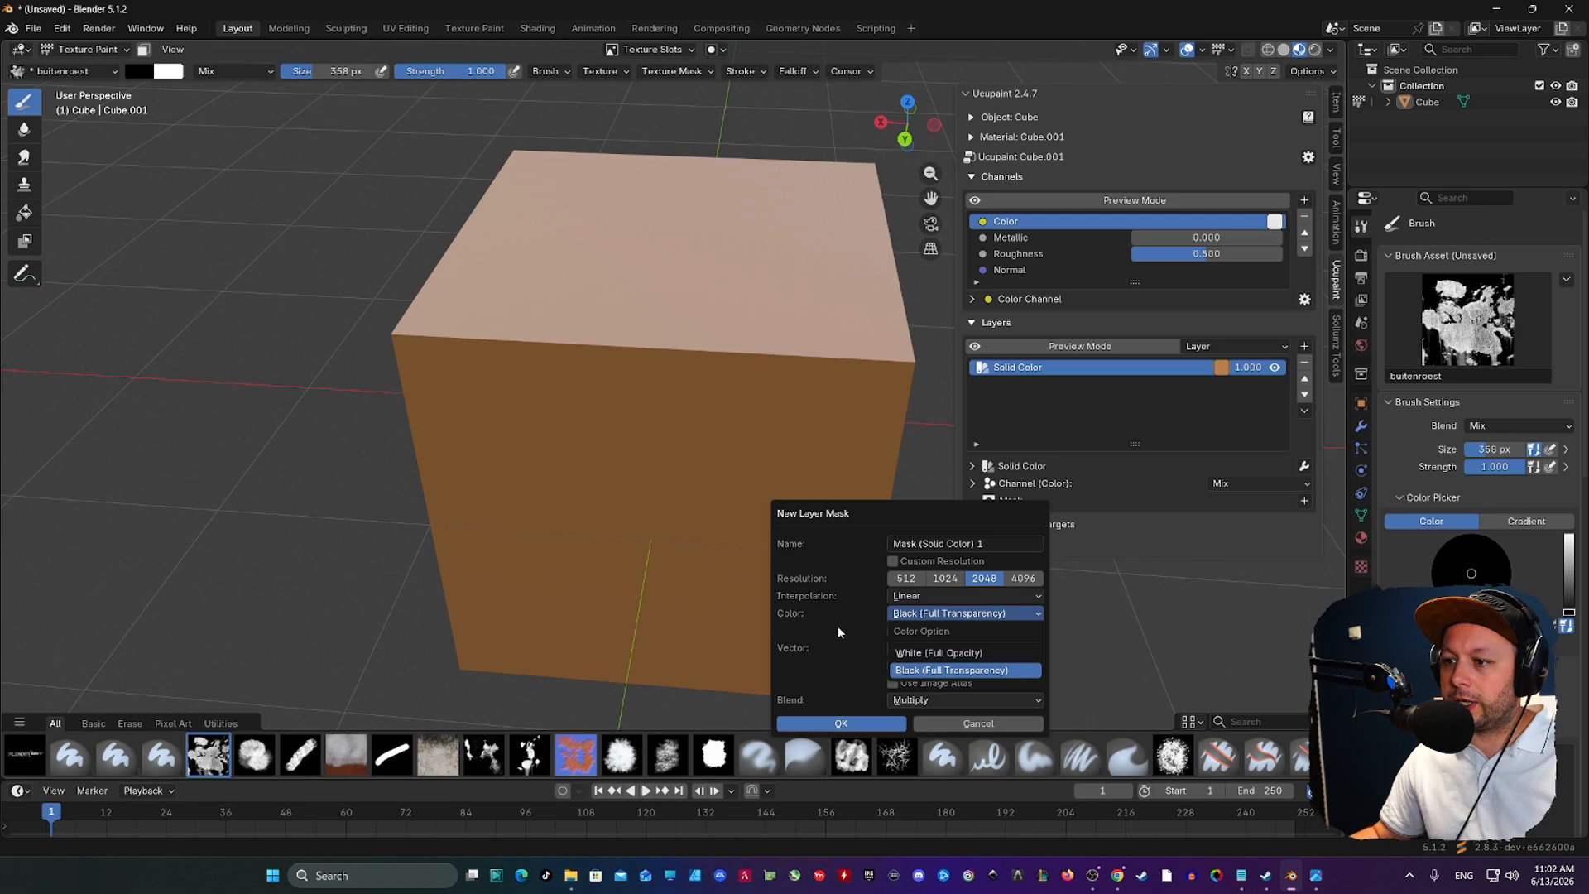
click(927, 618)
click(914, 670)
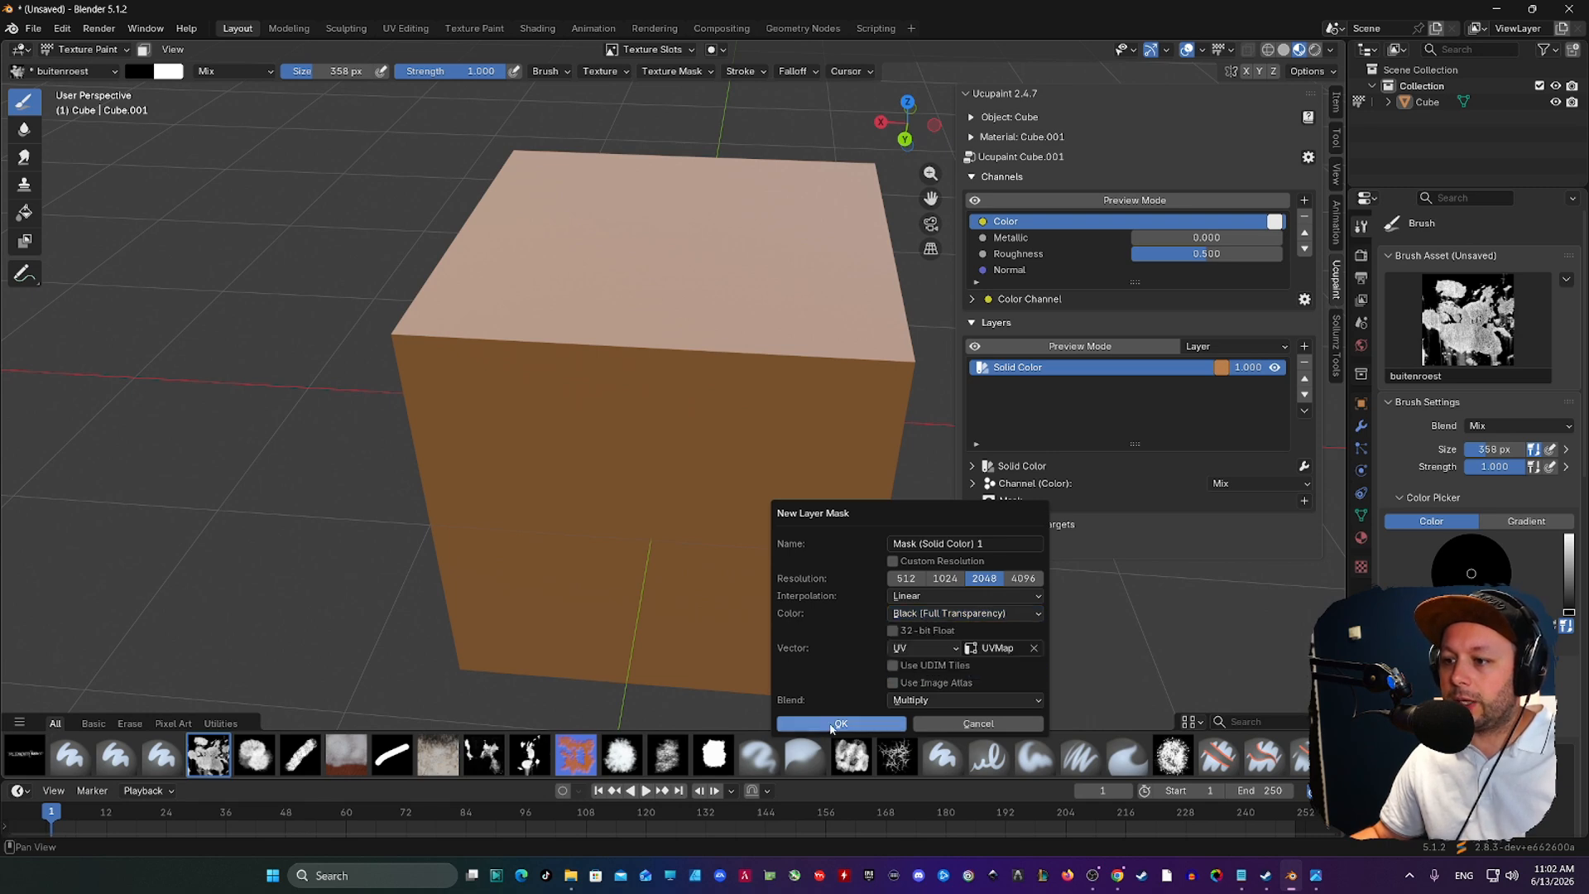
click(840, 724)
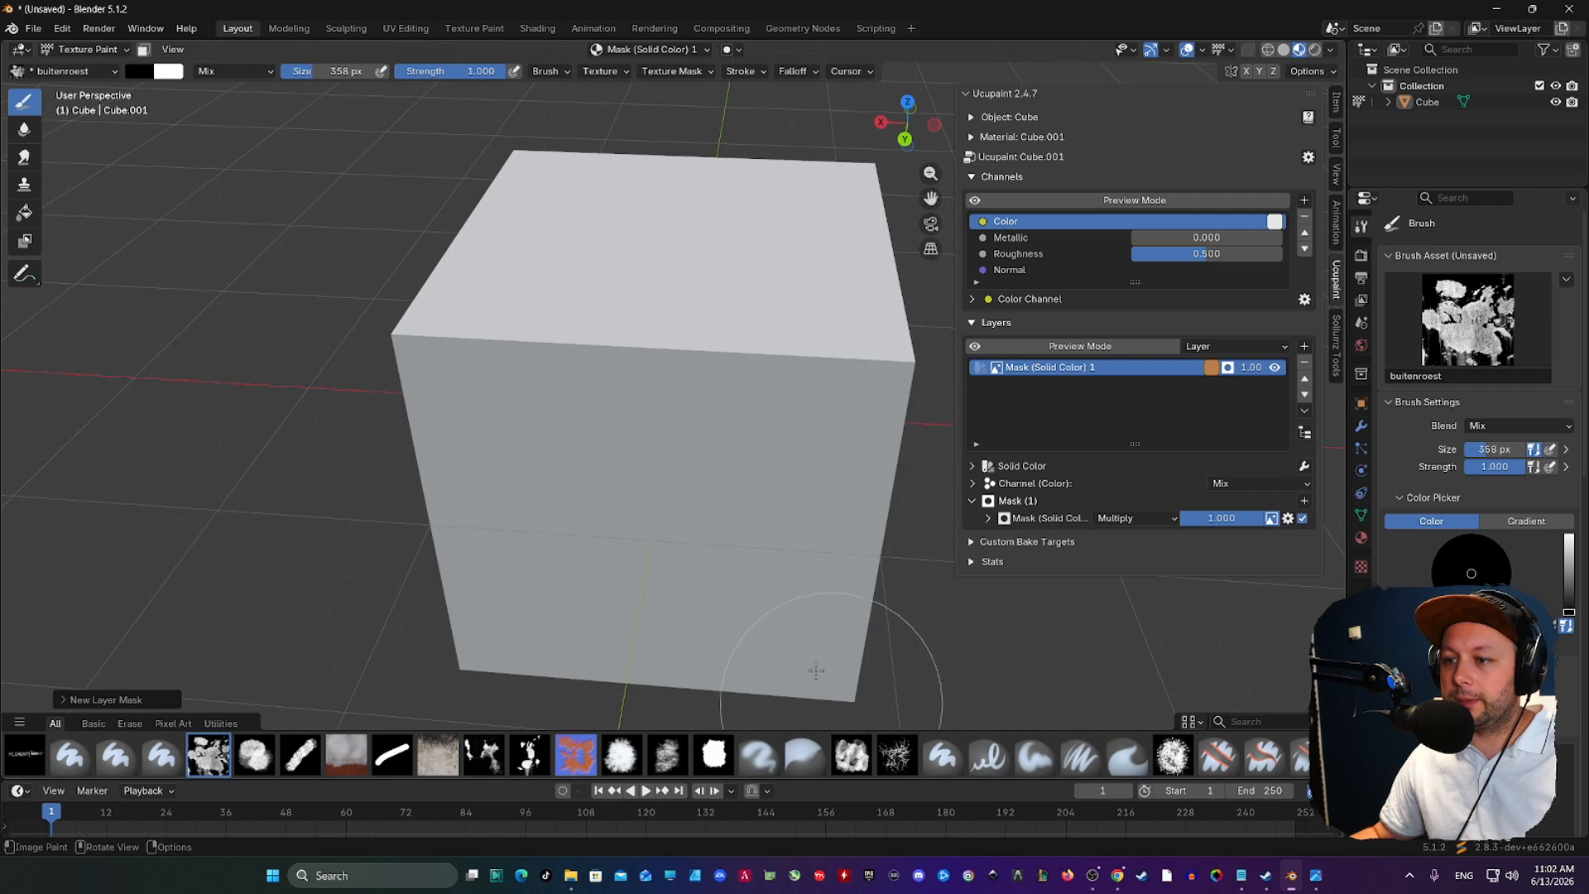
- Switch the cube to Object Mode and back to Texture Paint
click(92, 50)
click(96, 70)
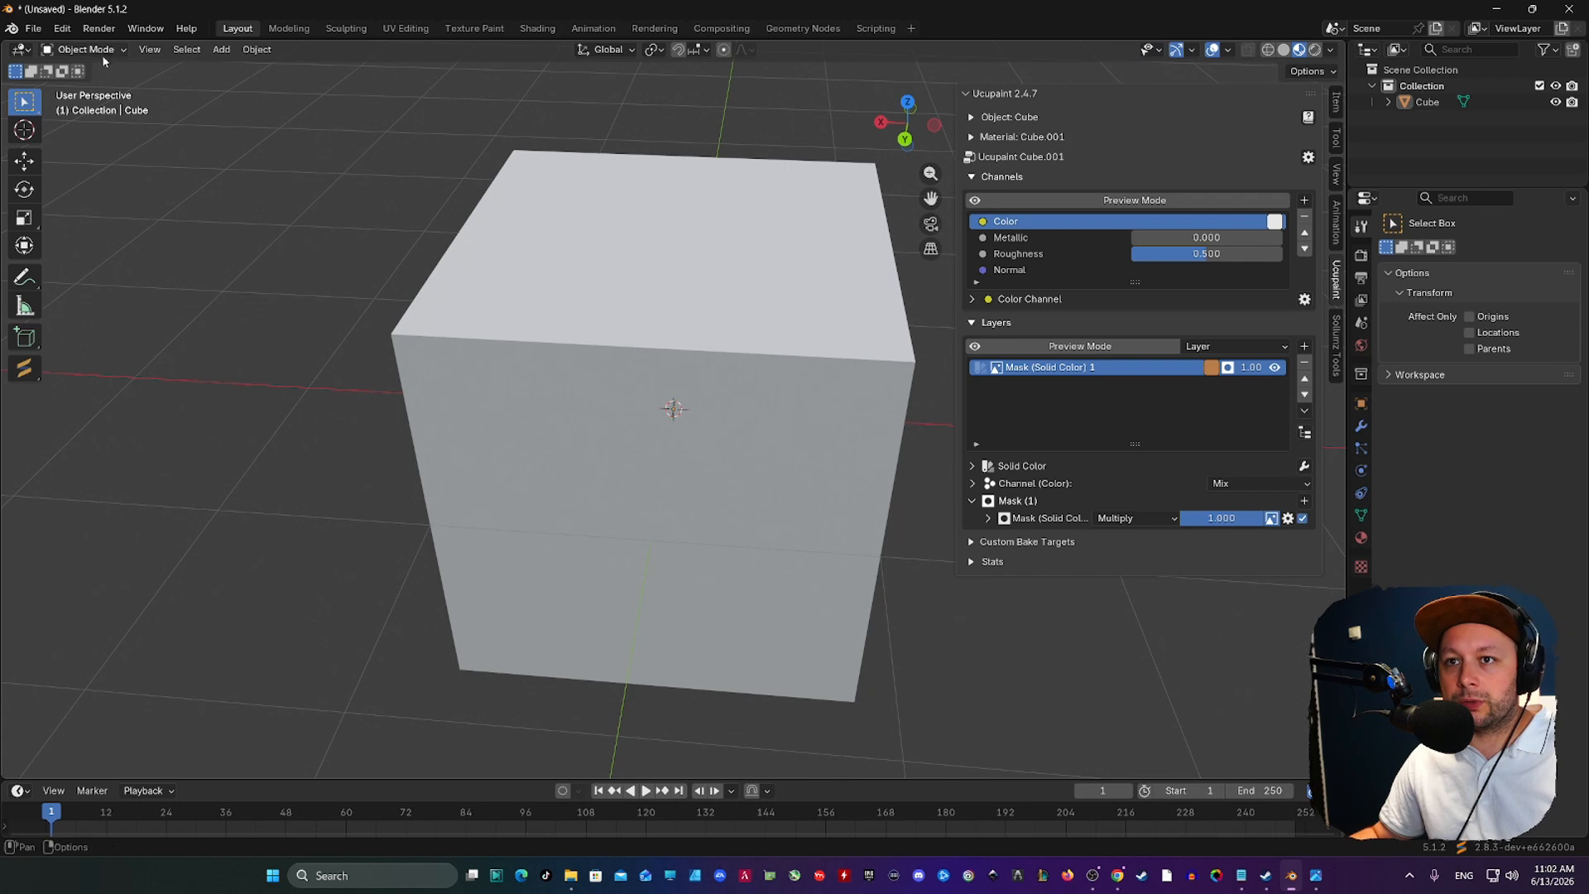
click(100, 57)
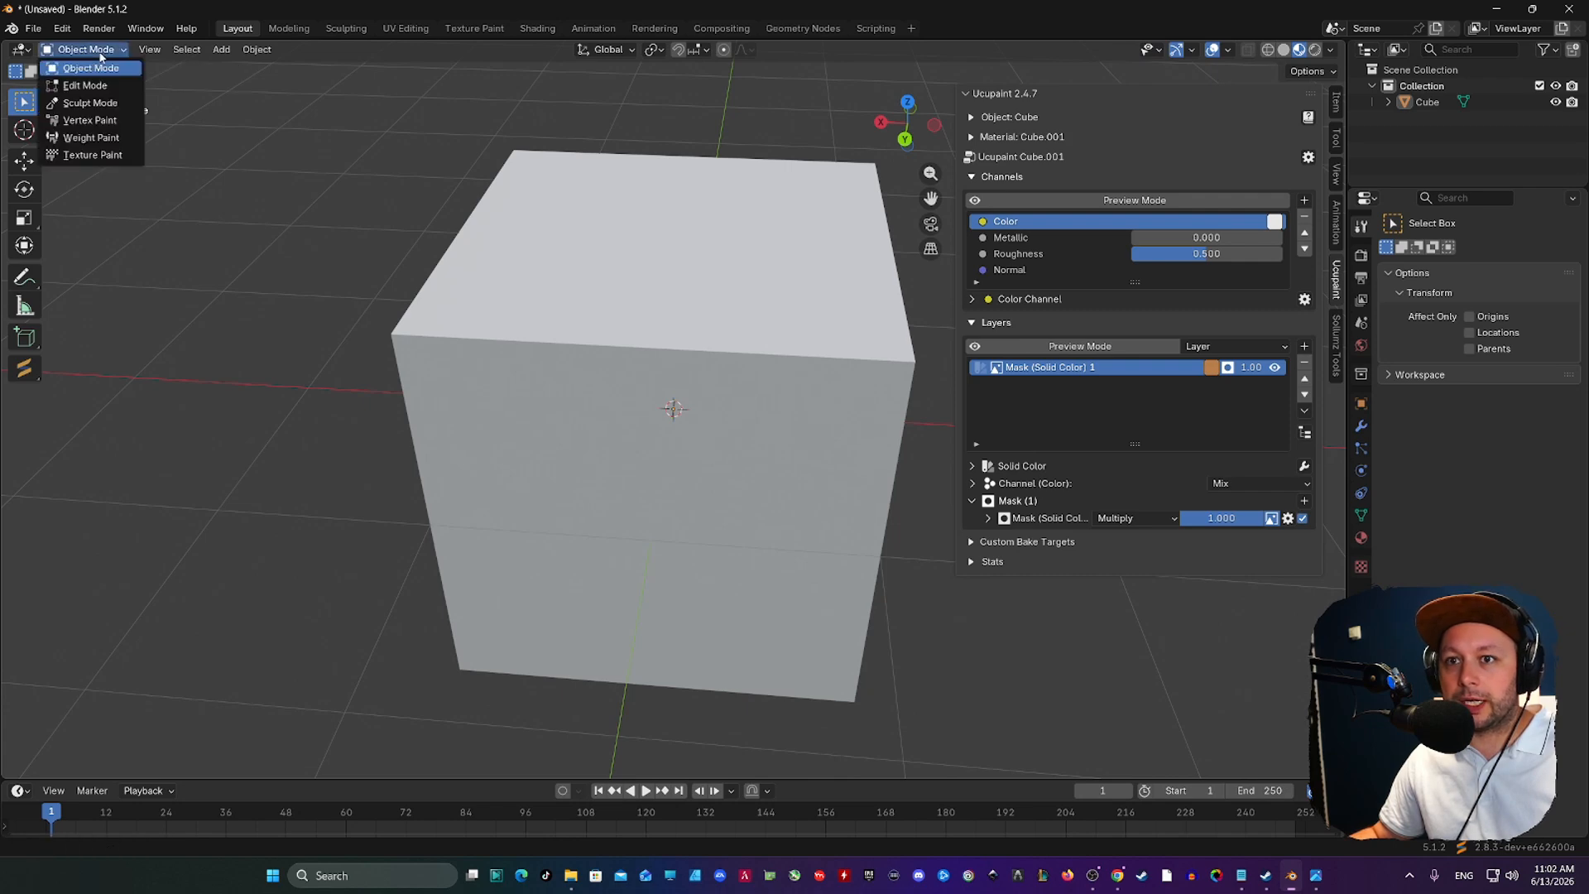
click(93, 156)
- Try a black brush stroke on the mask across the cube's front face, and undo it
middle_drag(461, 372, 596, 321)
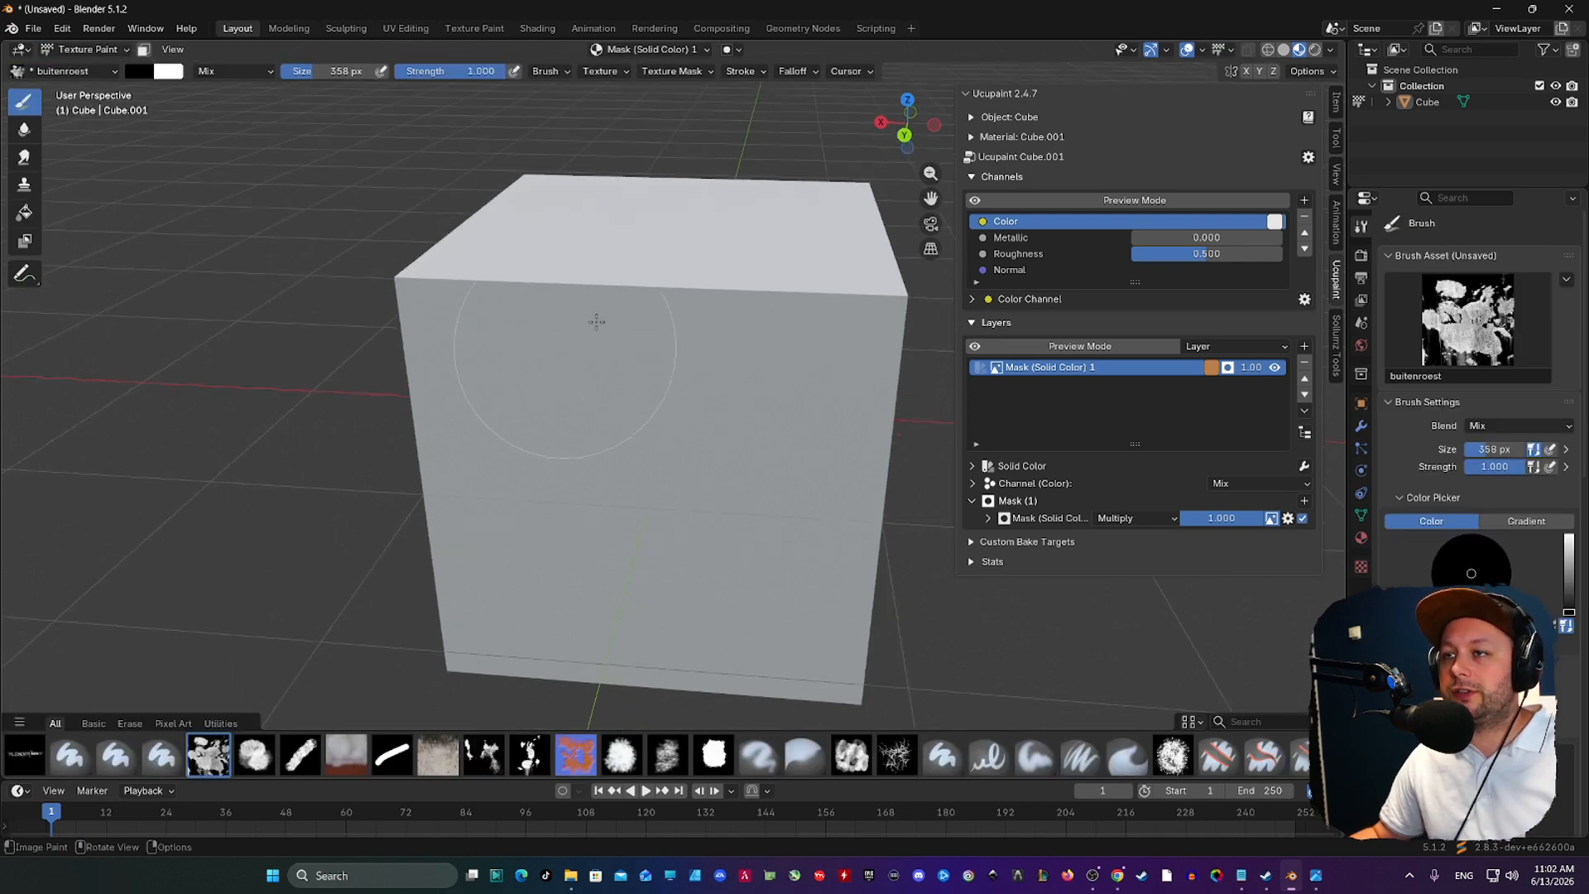
middle_drag(579, 401, 656, 365)
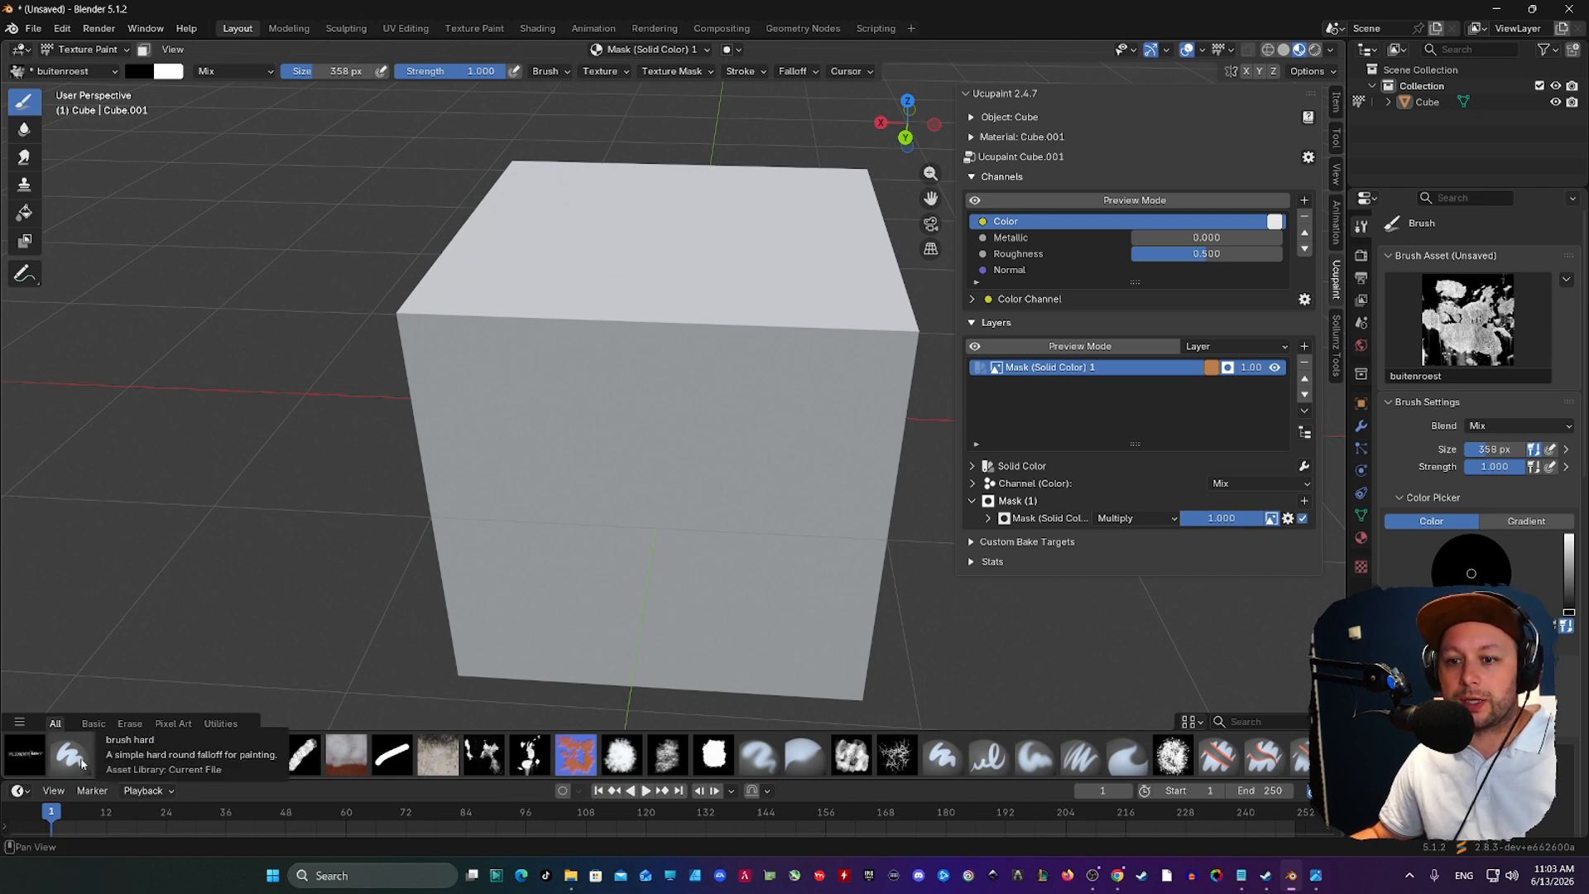
mouse_move(646, 479)
middle_down()
mouse_move(648, 443)
mouse_move(613, 393)
middle_up()
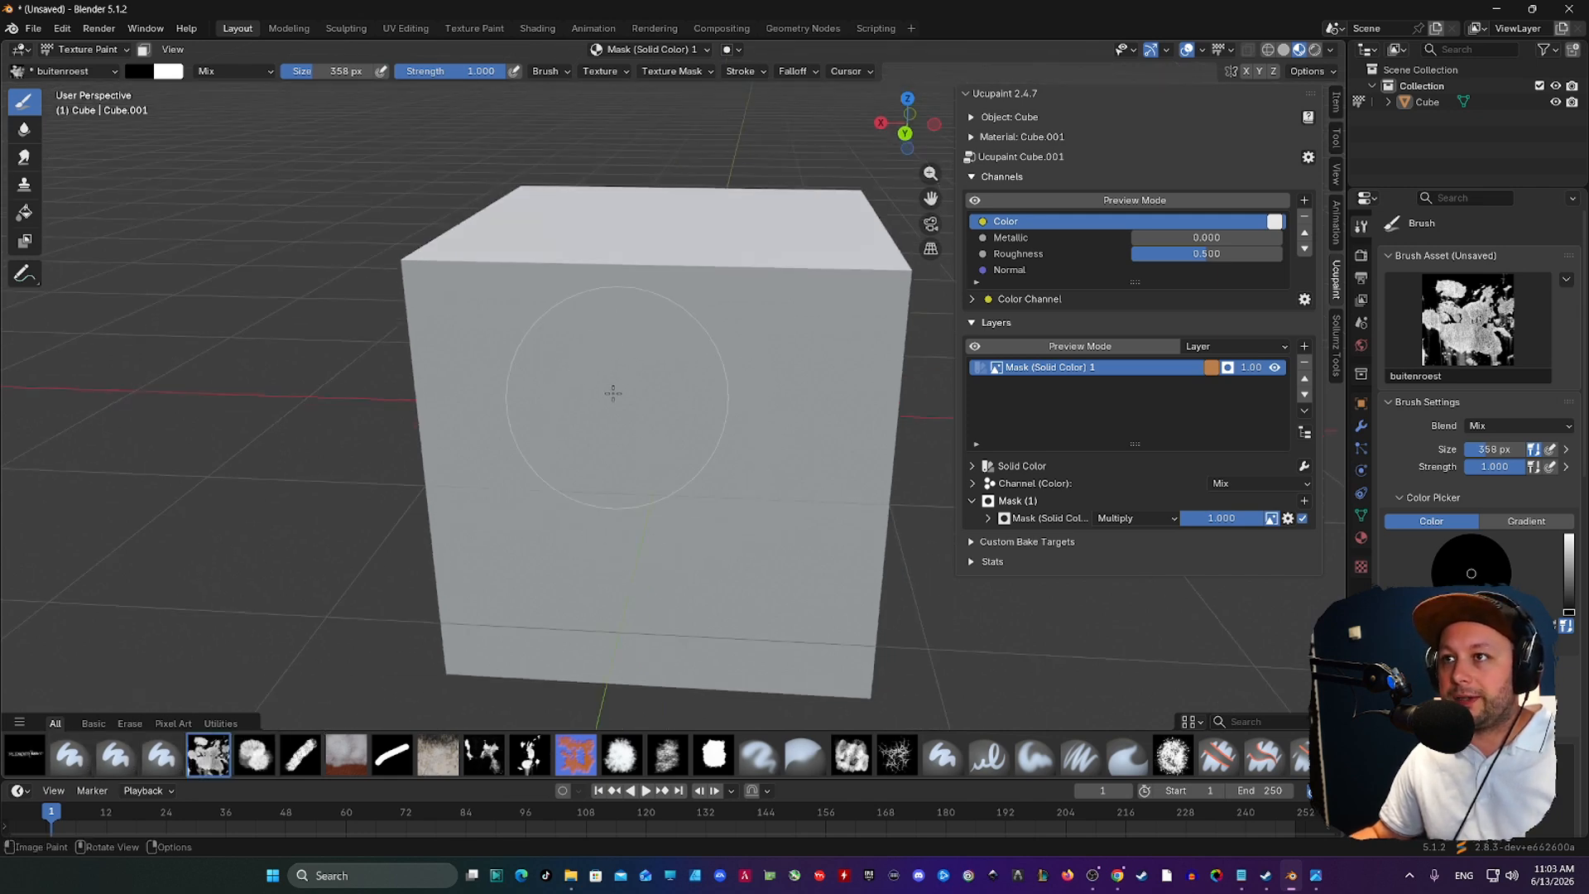
drag(635, 422, 657, 510)
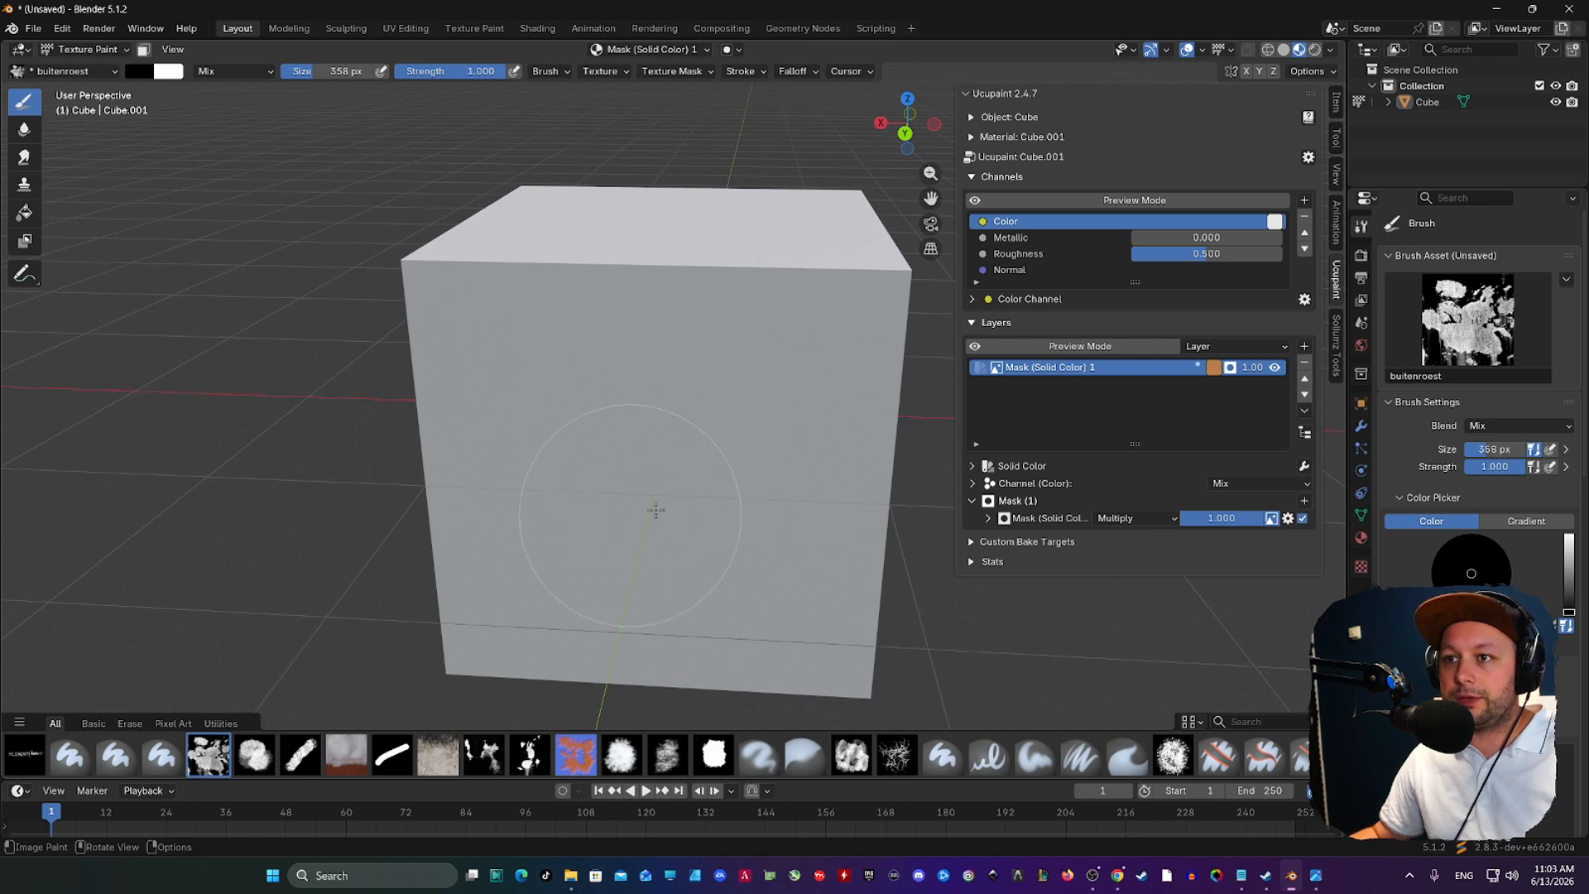
key(ctrl+z)
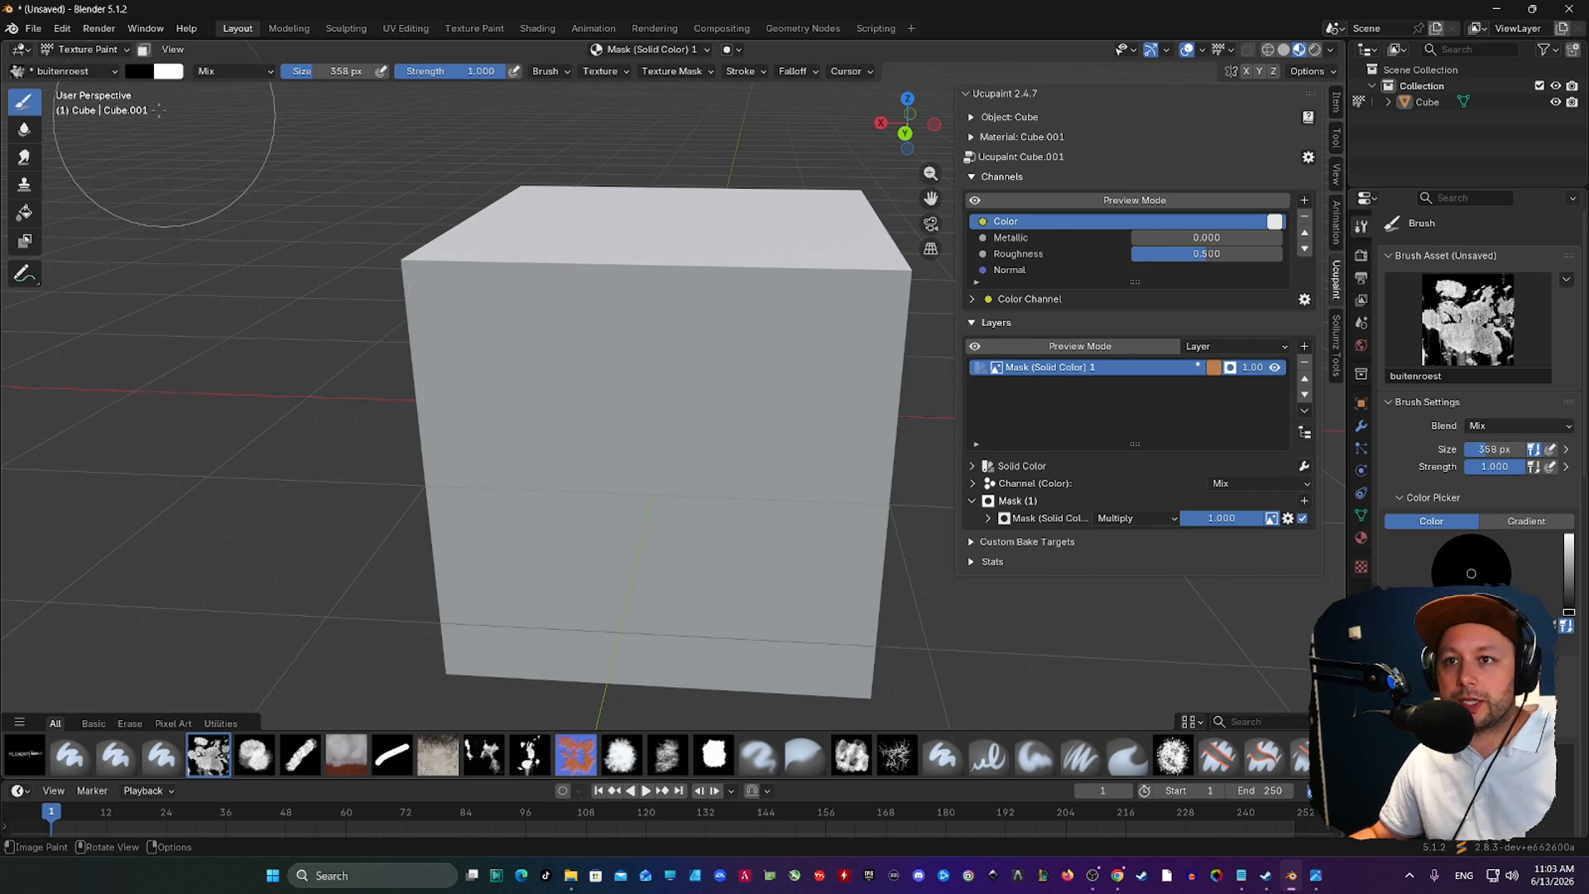
- Swap the brush colours to make white primary, and dab the buitenroest brush on the mask to reveal rust patches on the cube's front face
key(x)
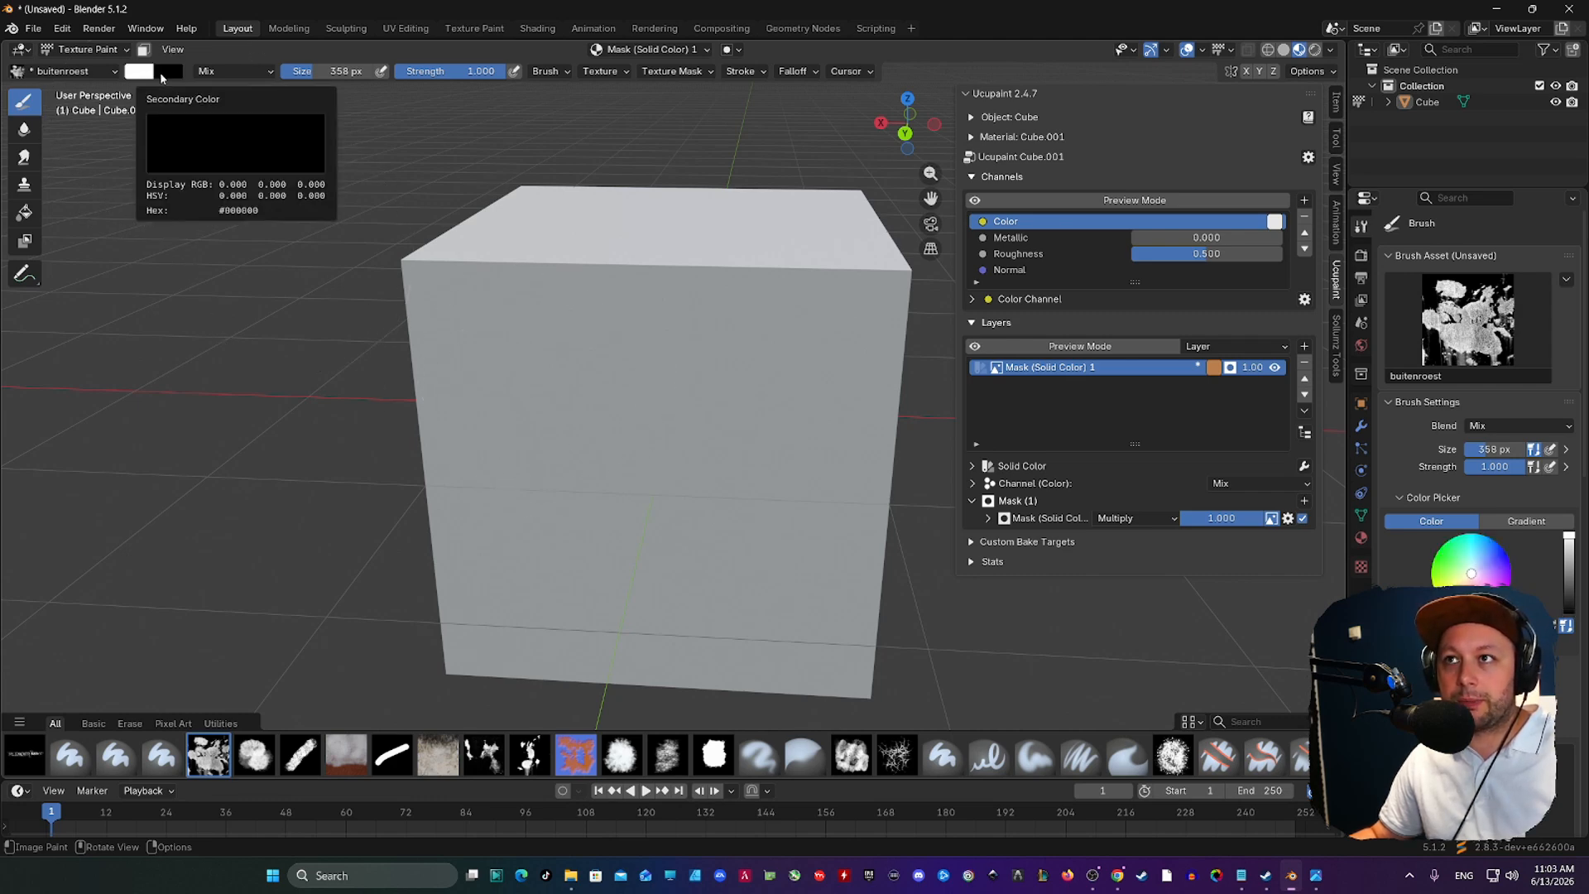
middle_drag(684, 536, 678, 486)
click(653, 373)
click(570, 367)
click(592, 477)
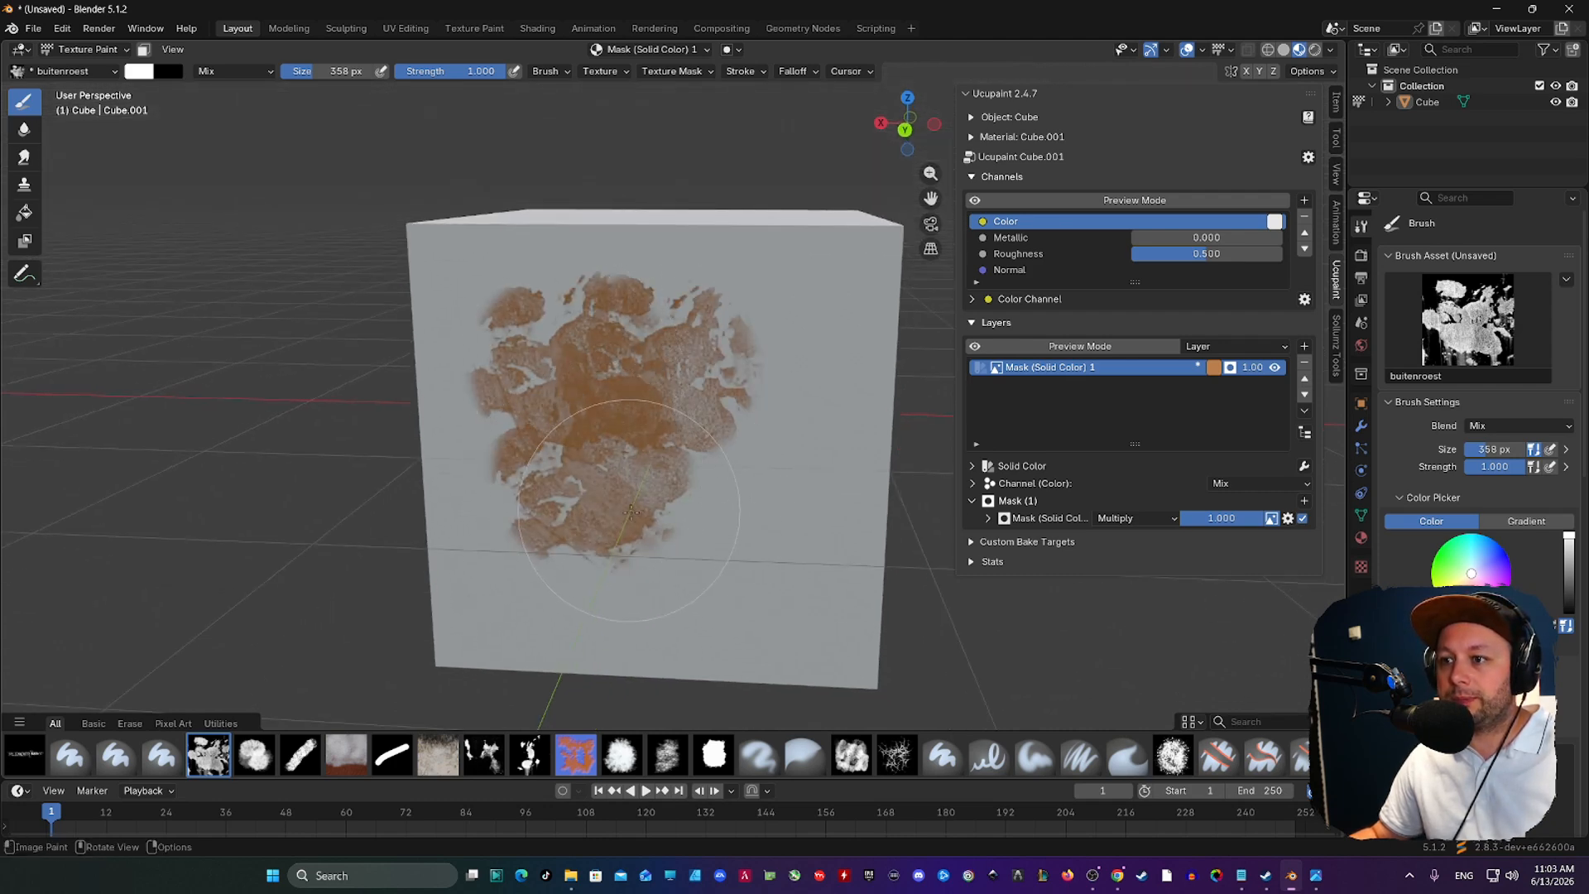
- Dab white on the mask around and inside the patch to fill out a large rust area on the cube's front face
click(656, 527)
click(728, 499)
click(743, 455)
click(716, 369)
click(650, 331)
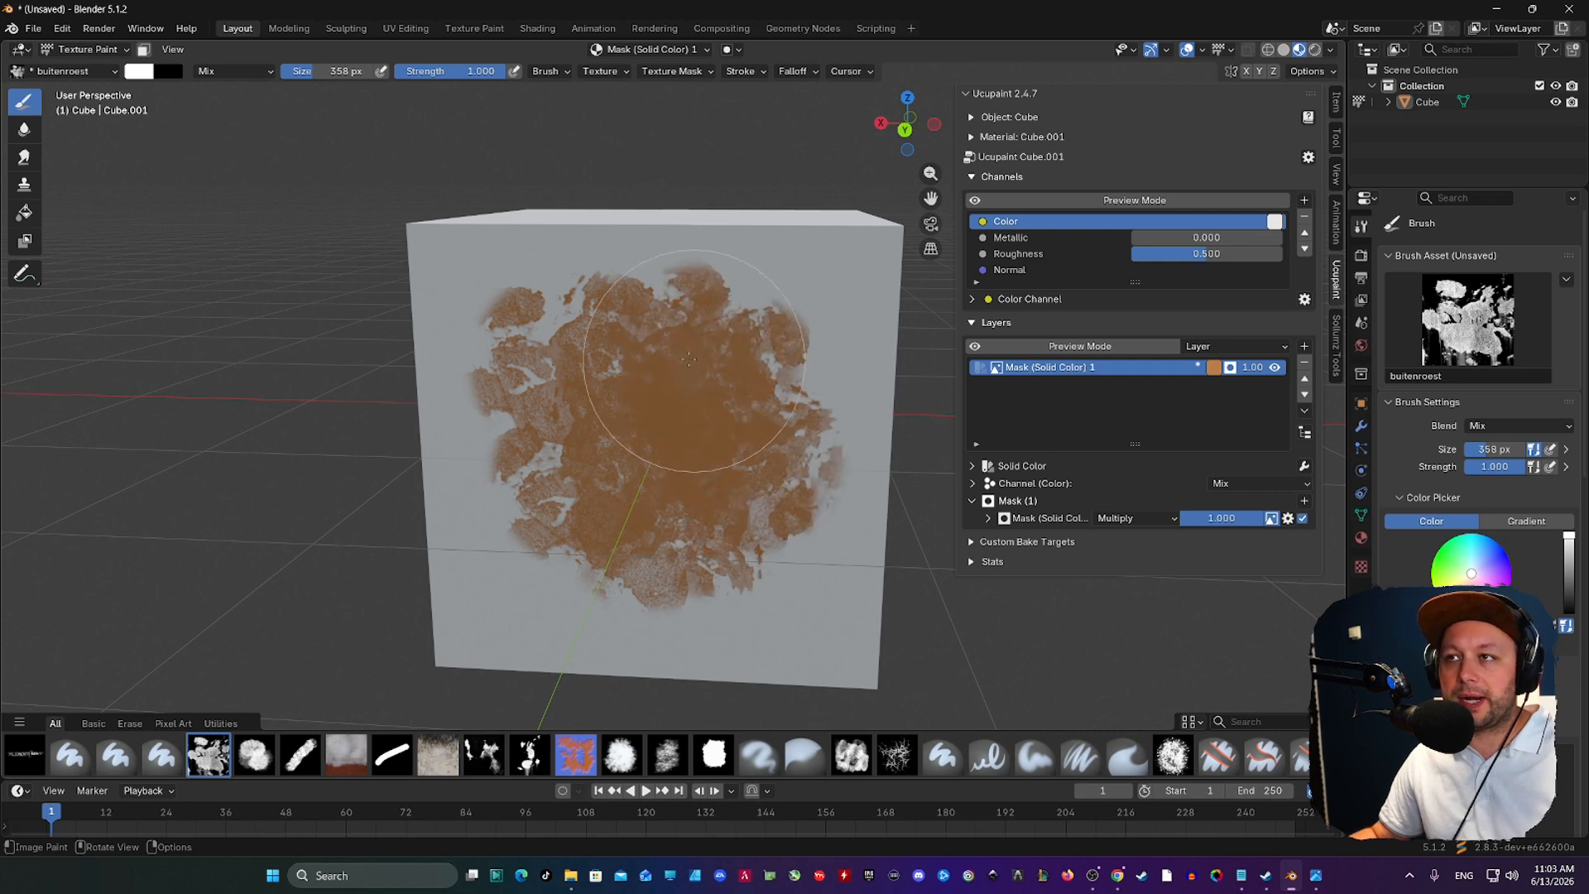
click(555, 368)
click(560, 432)
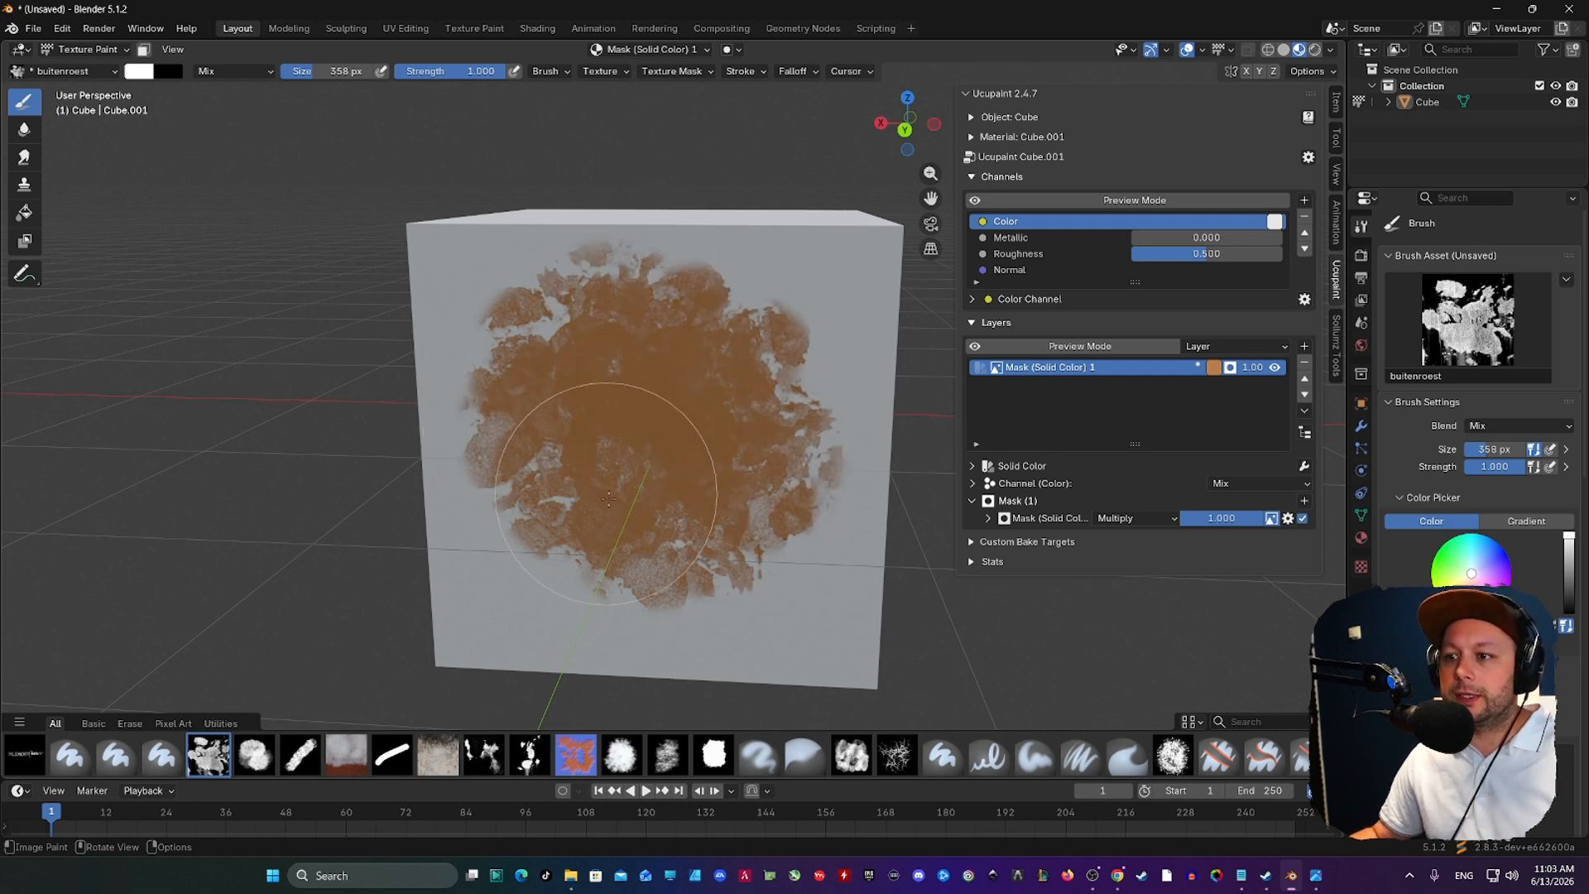
click(611, 490)
middle_drag(626, 496, 640, 475)
click(691, 407)
click(669, 476)
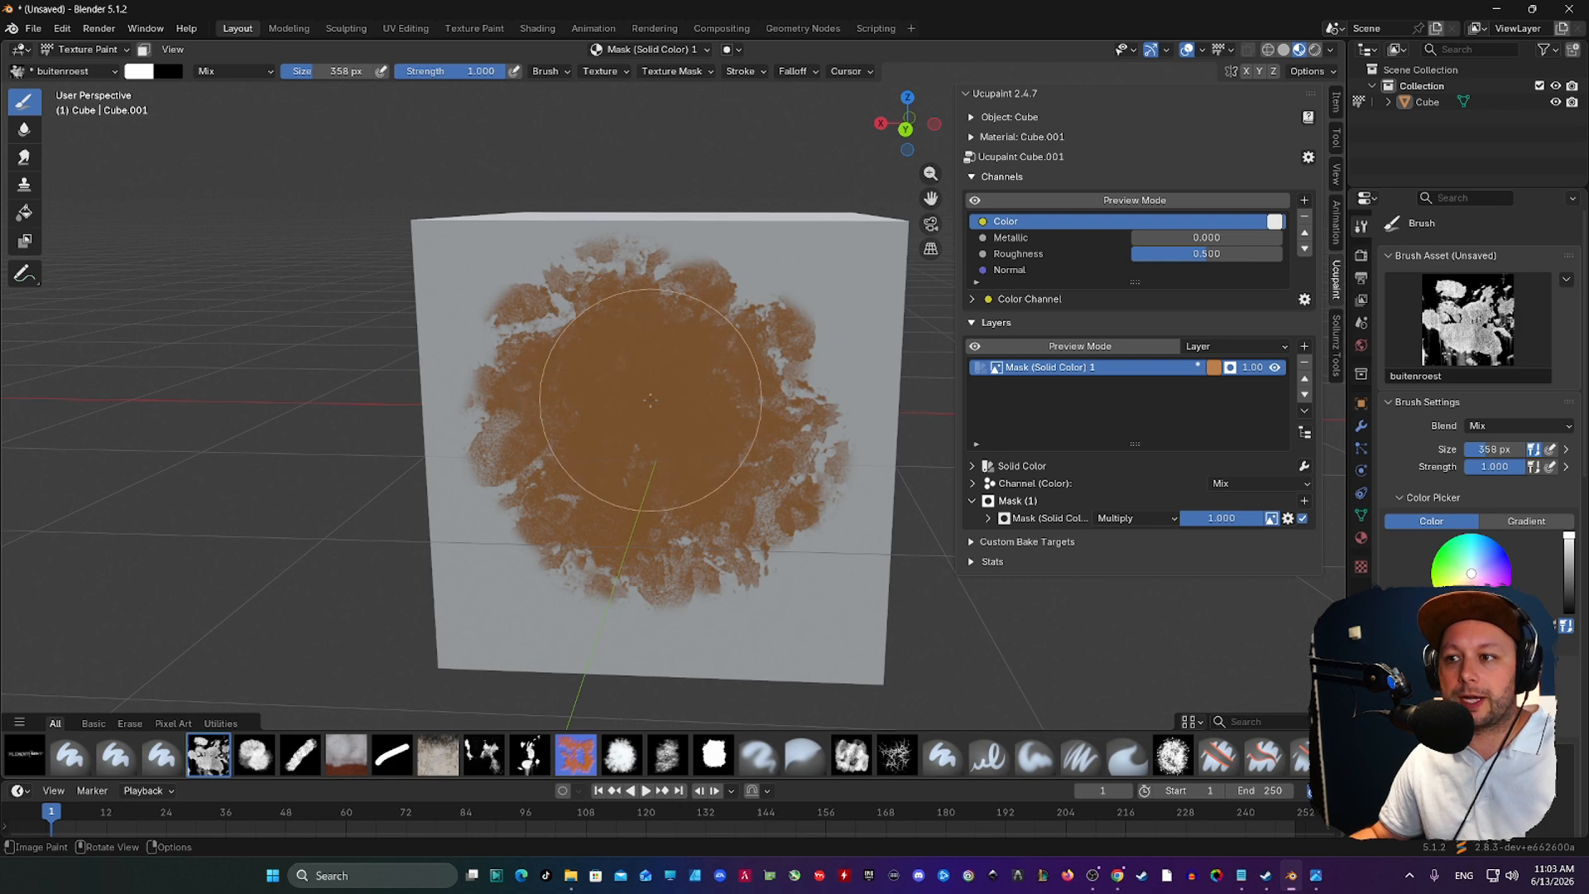
- Swap to black to erase the rust patch's edges, and swap back to white to paint its upper and left parts in again
key(x)
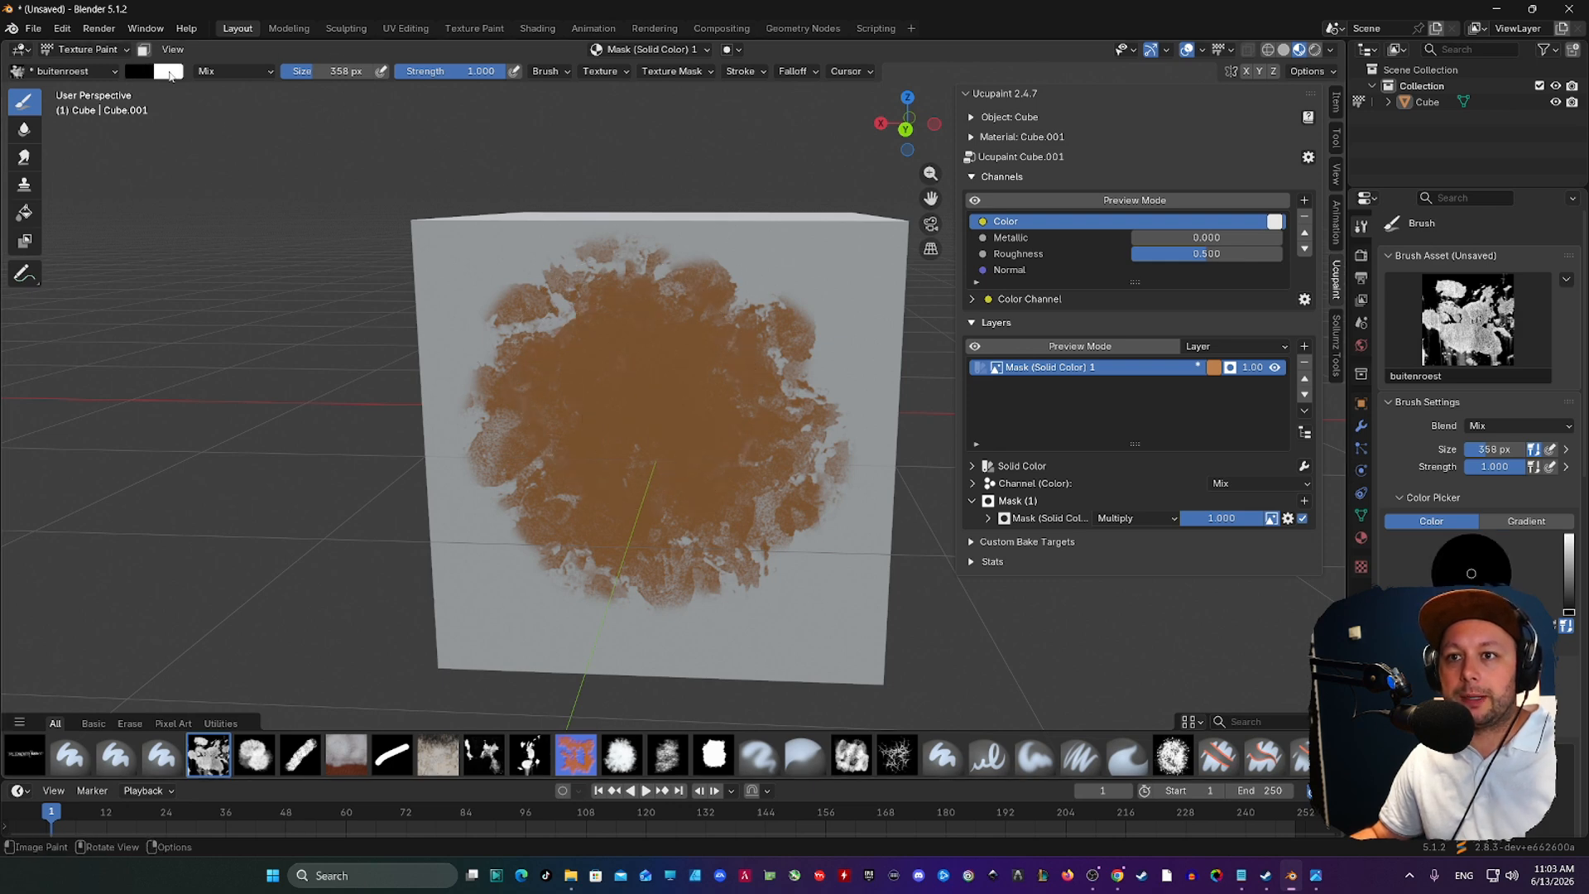
mouse_move(480, 286)
mouse_down()
mouse_move(507, 306)
mouse_move(530, 405)
mouse_move(588, 472)
mouse_move(670, 538)
mouse_move(793, 583)
mouse_up()
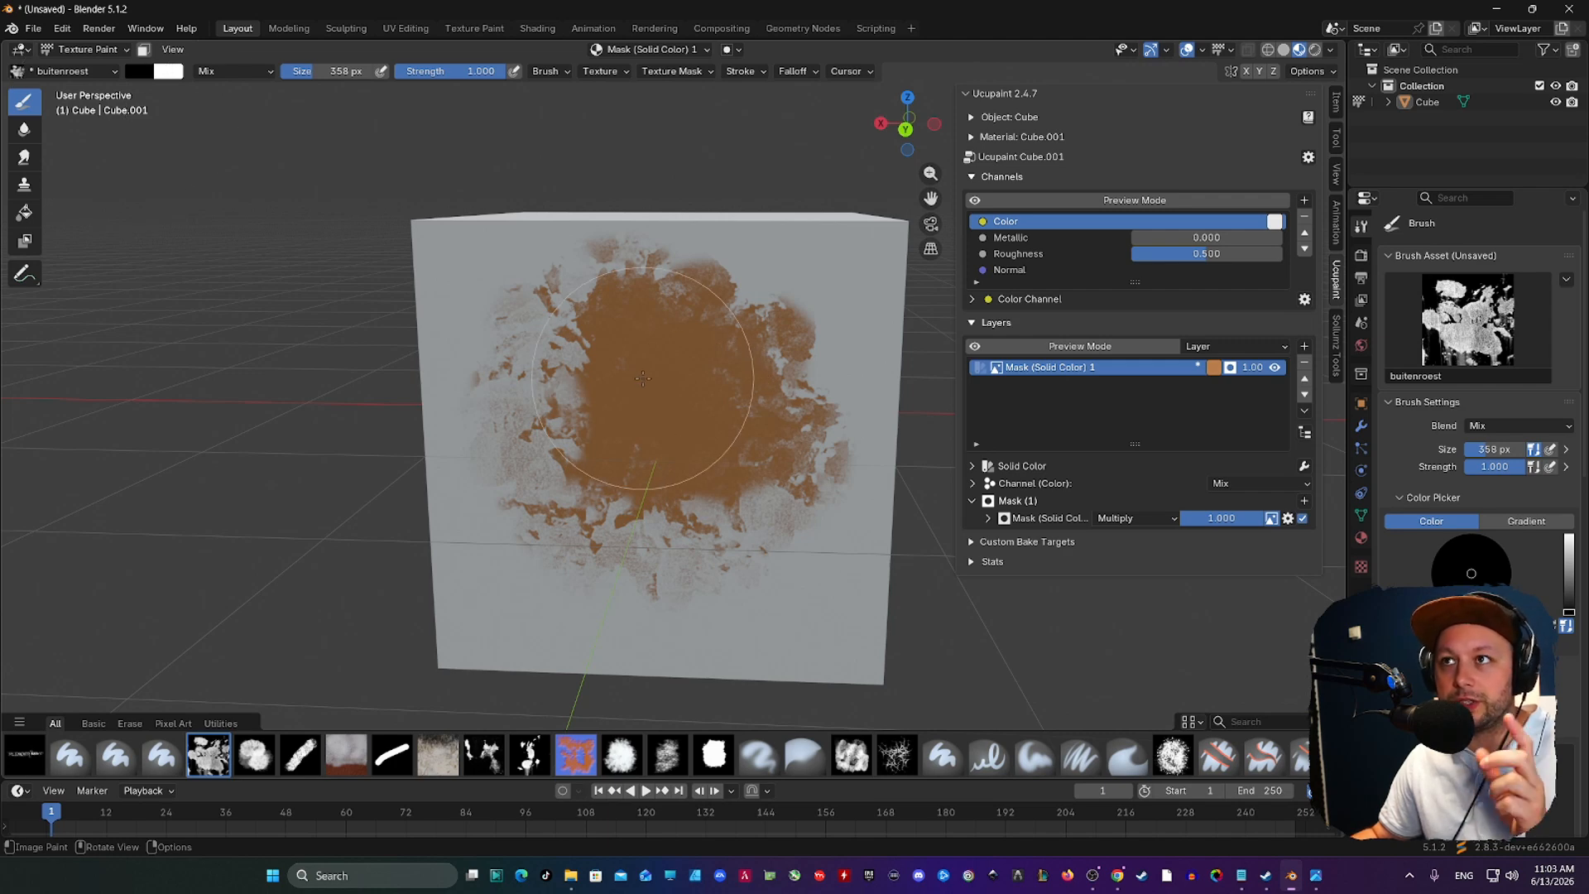
key(x)
mouse_move(638, 372)
mouse_down()
mouse_move(547, 414)
mouse_move(579, 348)
mouse_move(633, 462)
mouse_move(617, 465)
mouse_up()
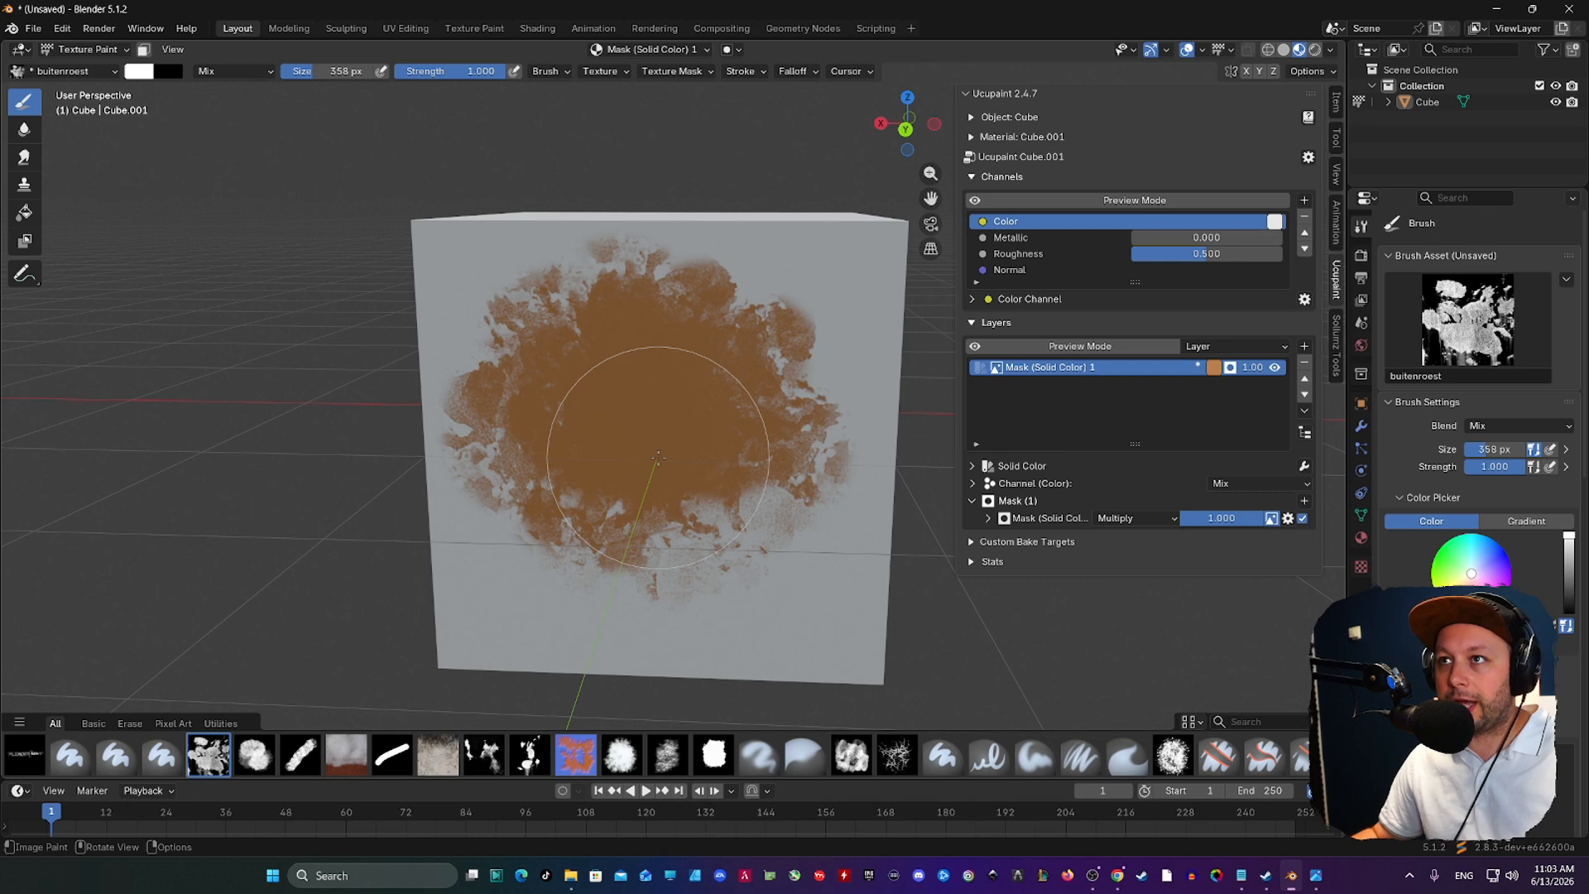
click(658, 458)
- Set the brush size to 588 px and its strength to 0.319
key(f)
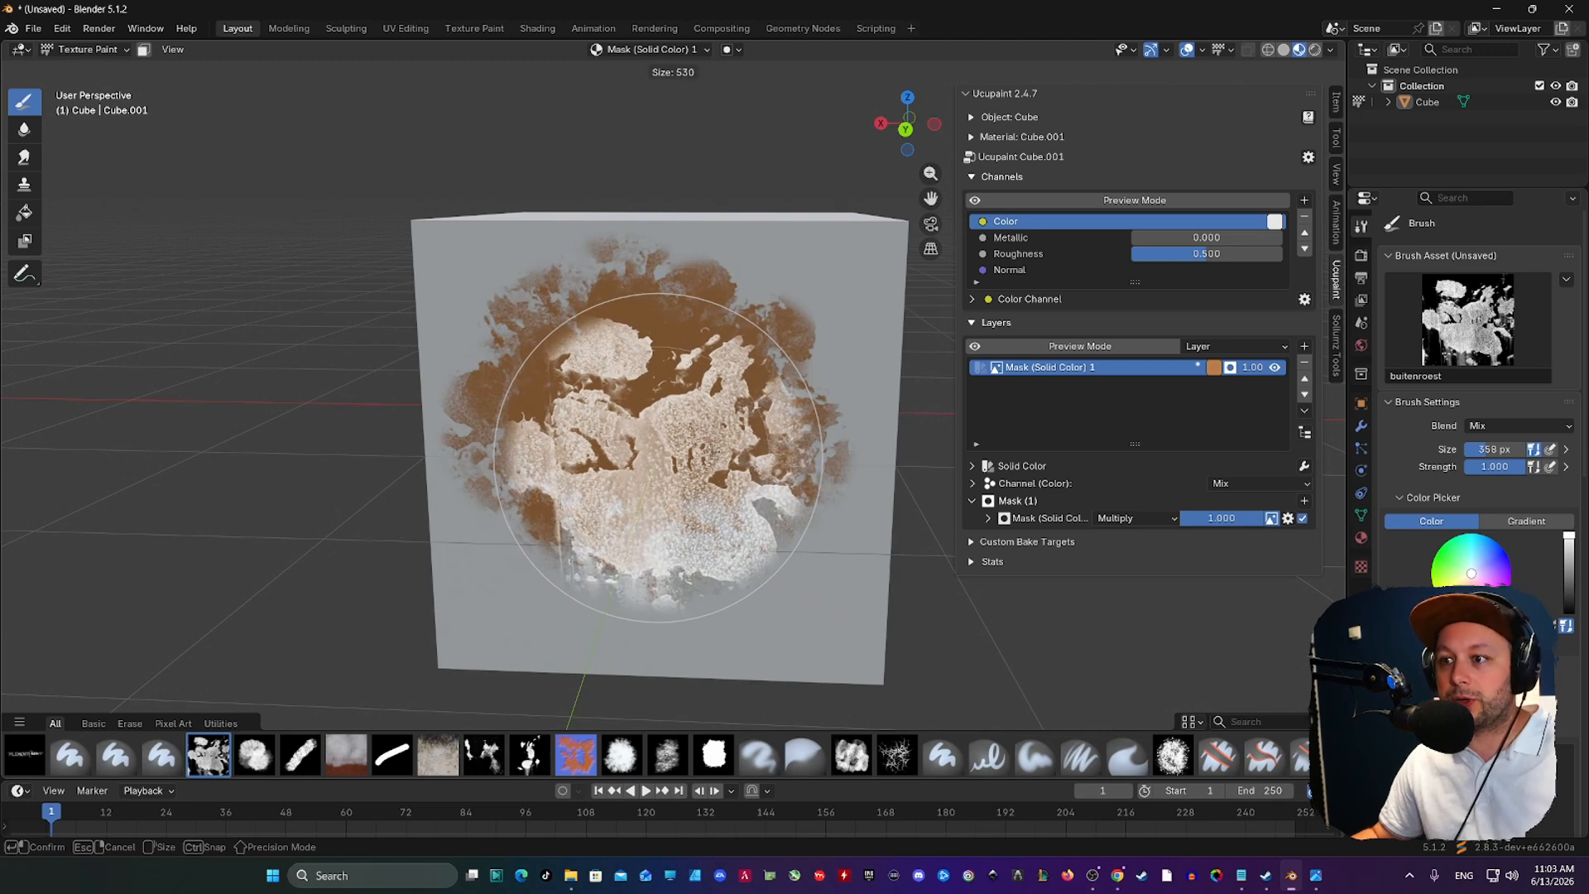
click(729, 452)
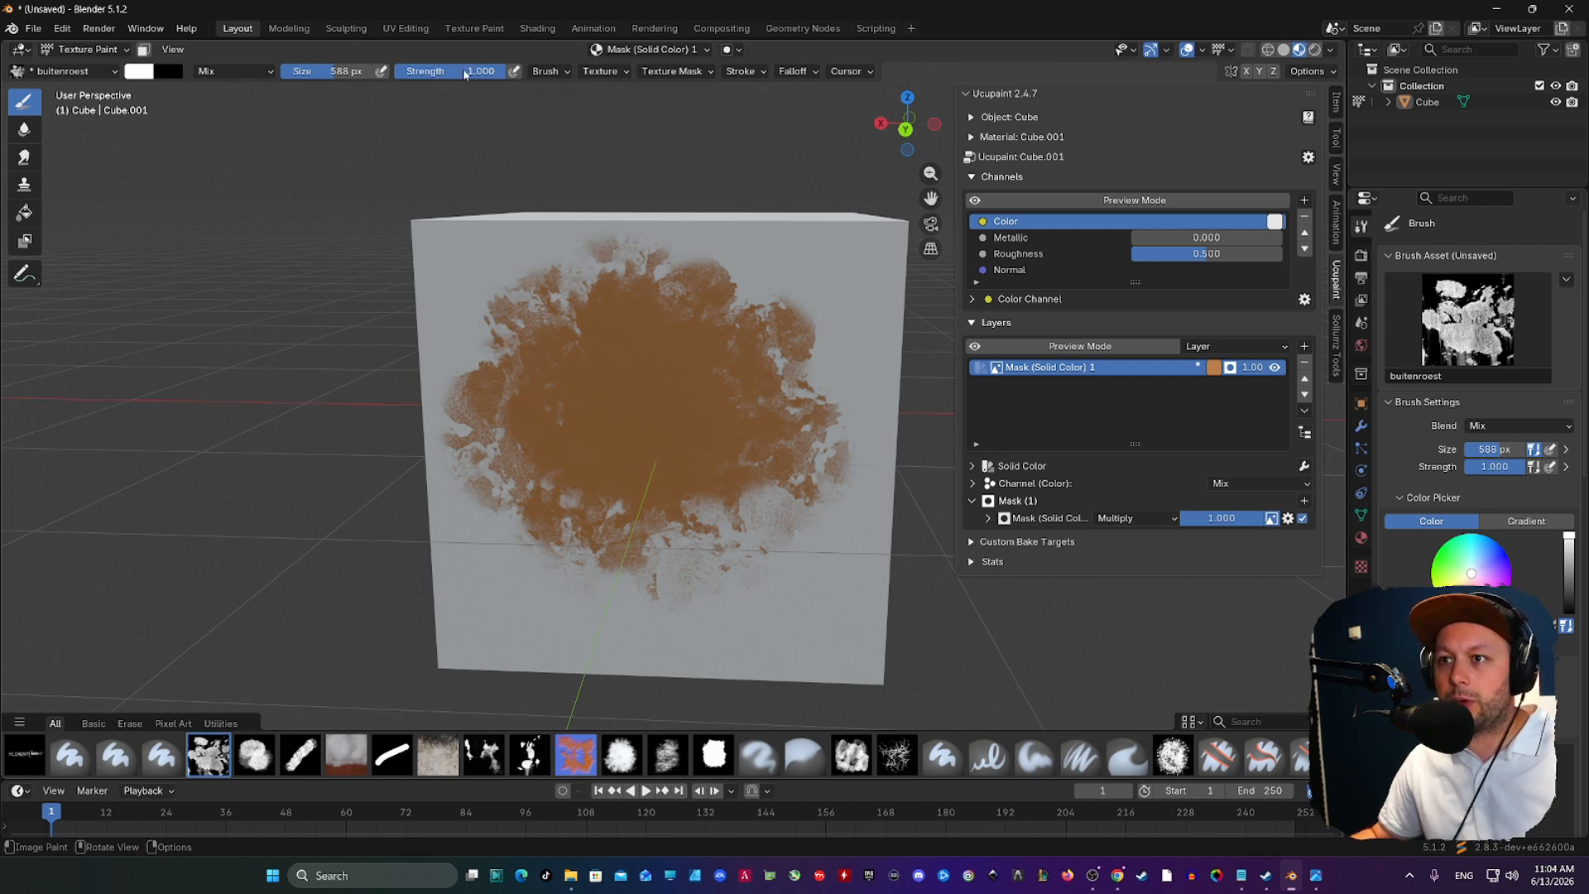
drag(469, 79, 394, 79)
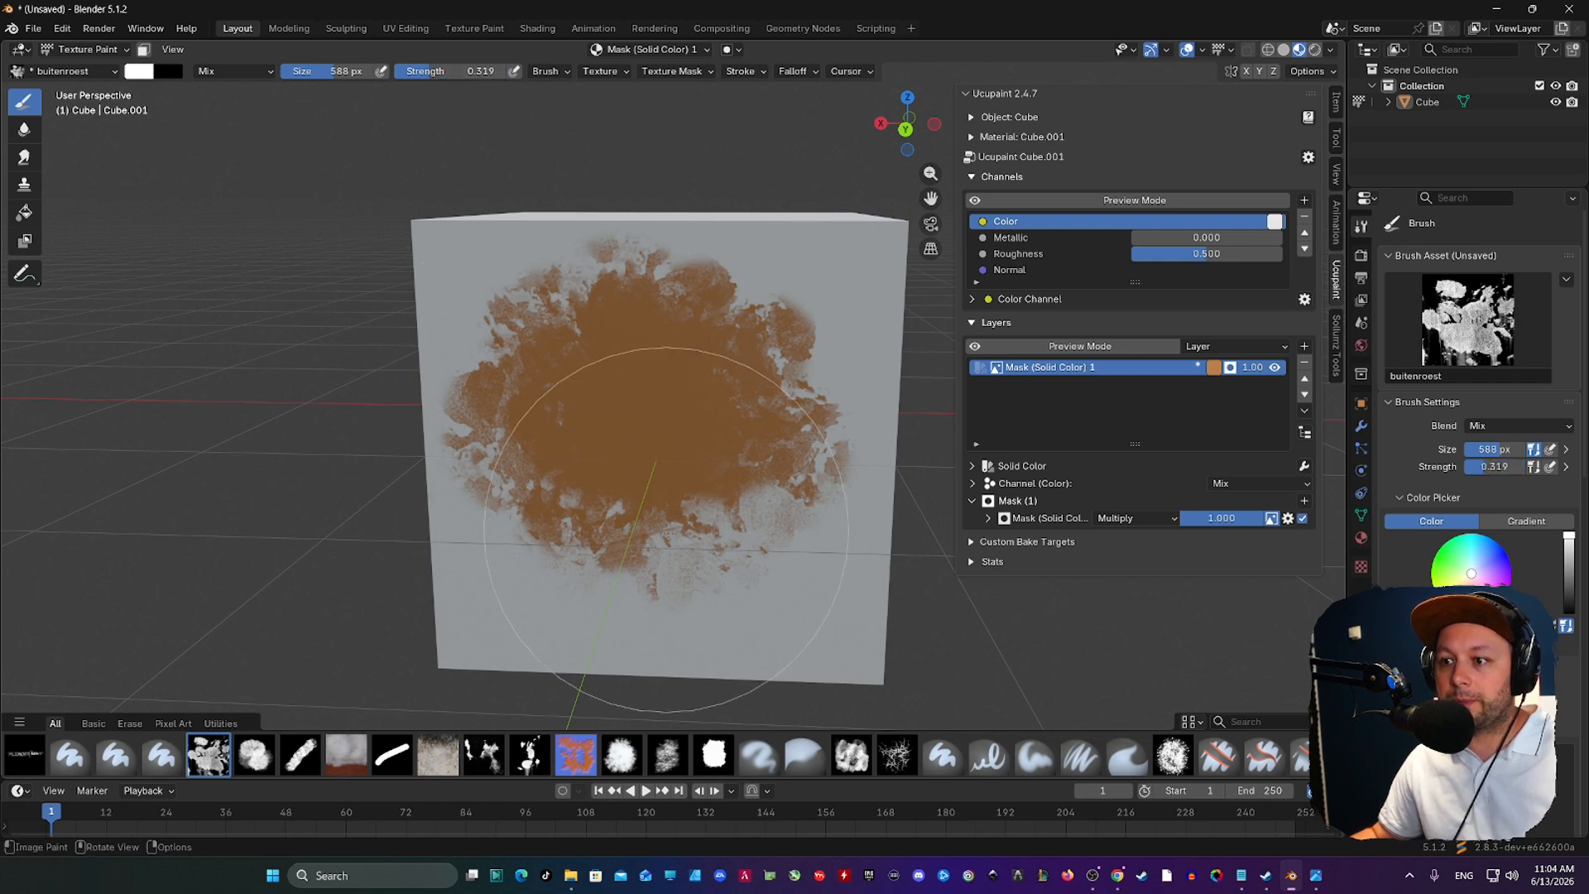
- Reduce the brush size to 344 px and paint faint rust strokes around the lower-right and right edges of the patch
click(672, 526)
key(f)
click(775, 531)
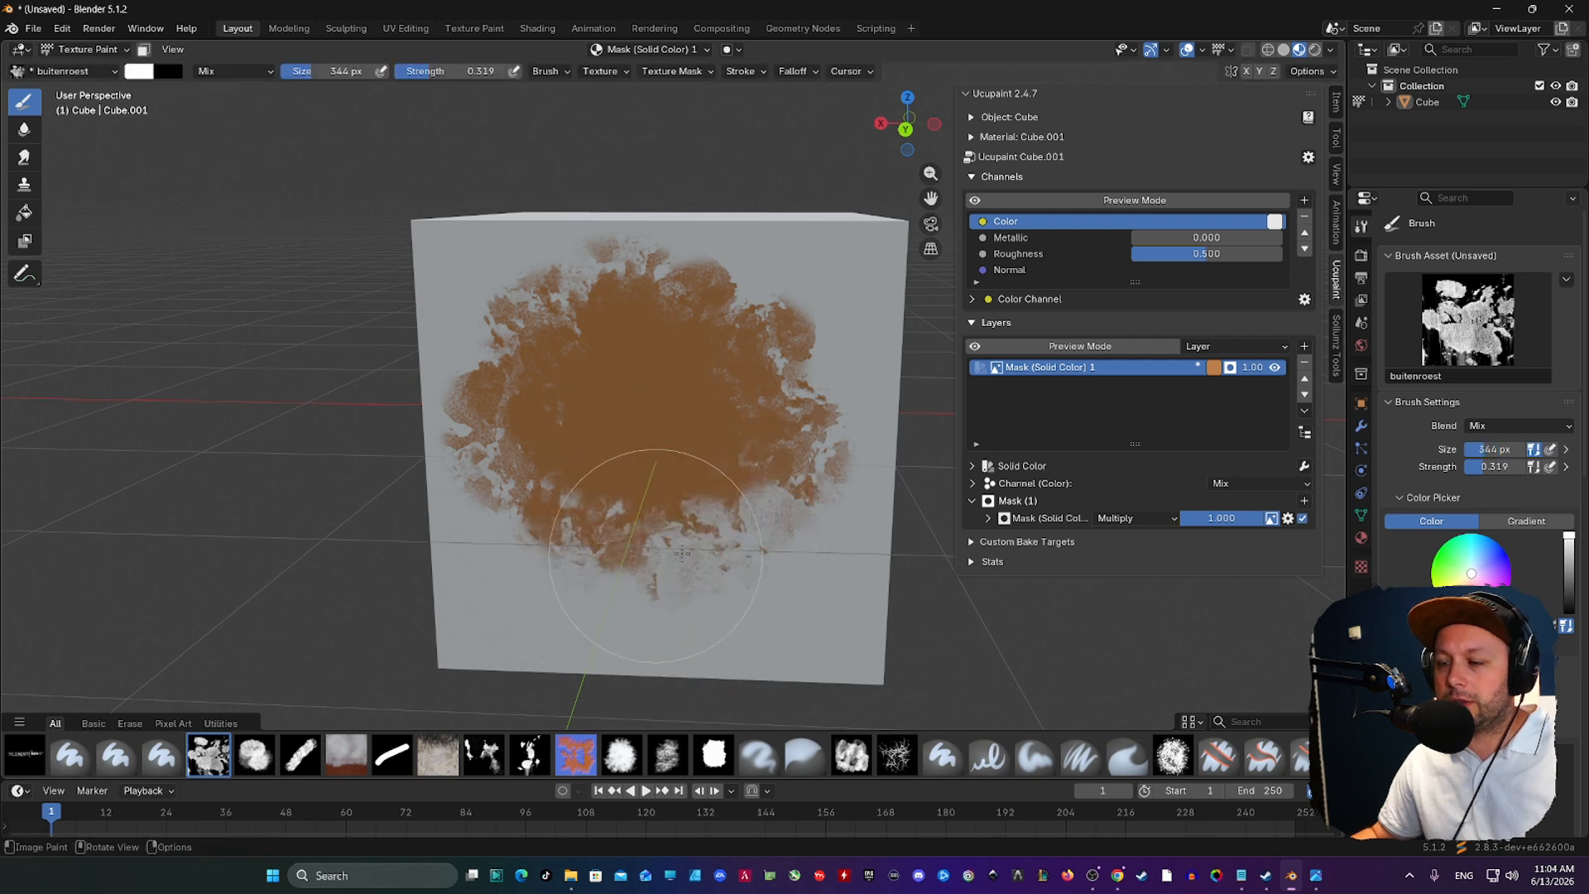
mouse_move(765, 511)
mouse_down()
mouse_move(734, 390)
mouse_move(600, 306)
mouse_up()
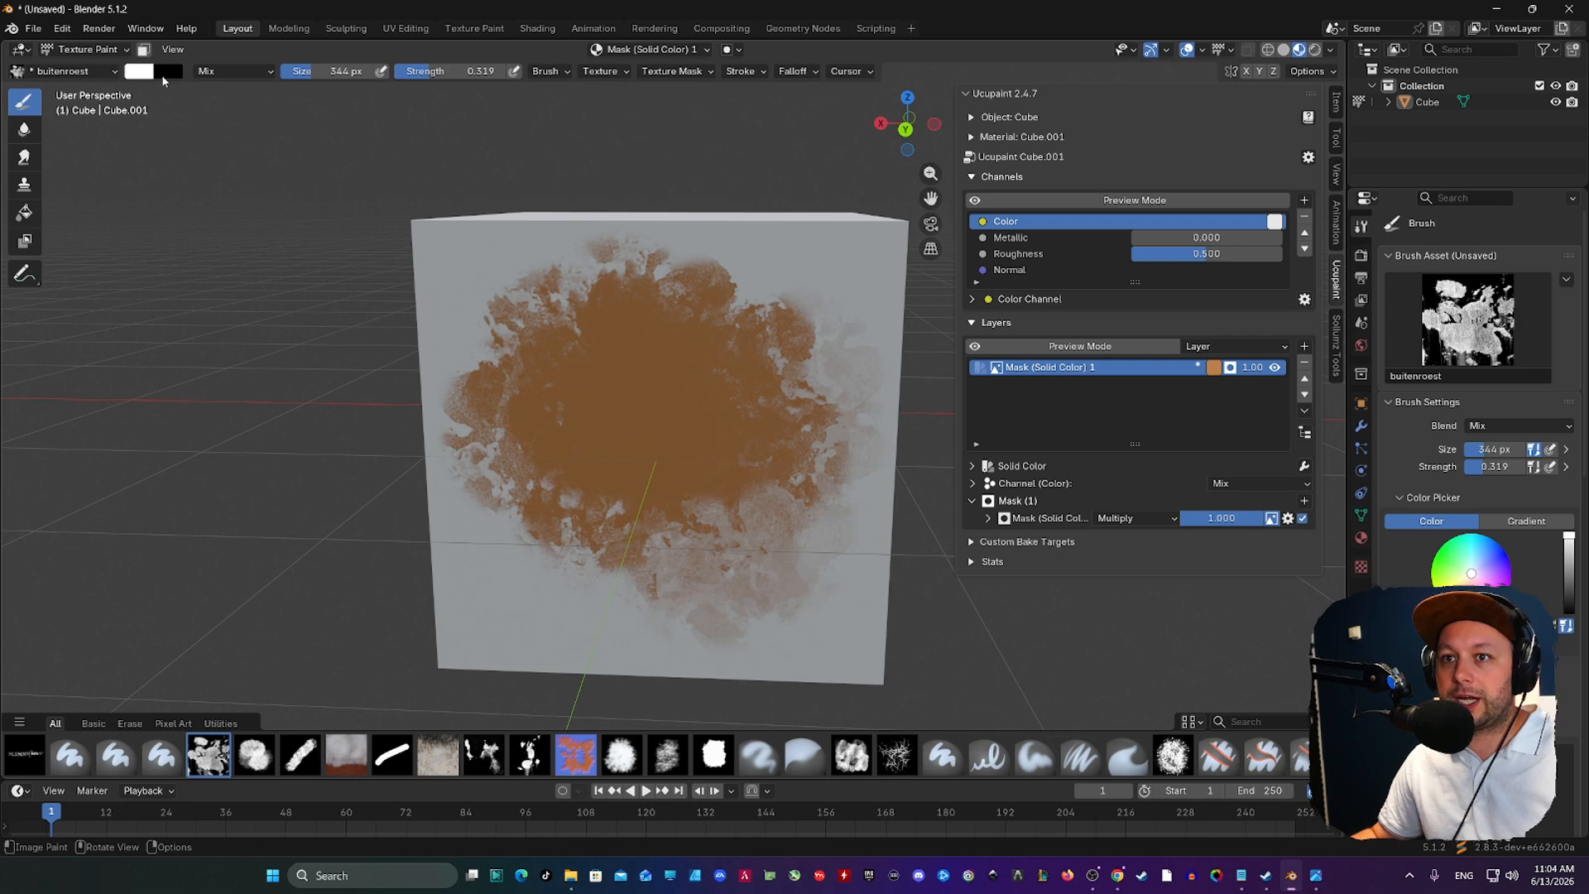
- Fade the patch's right side with black, and wipe all rust off the front face at 576 px and full strength
key(x)
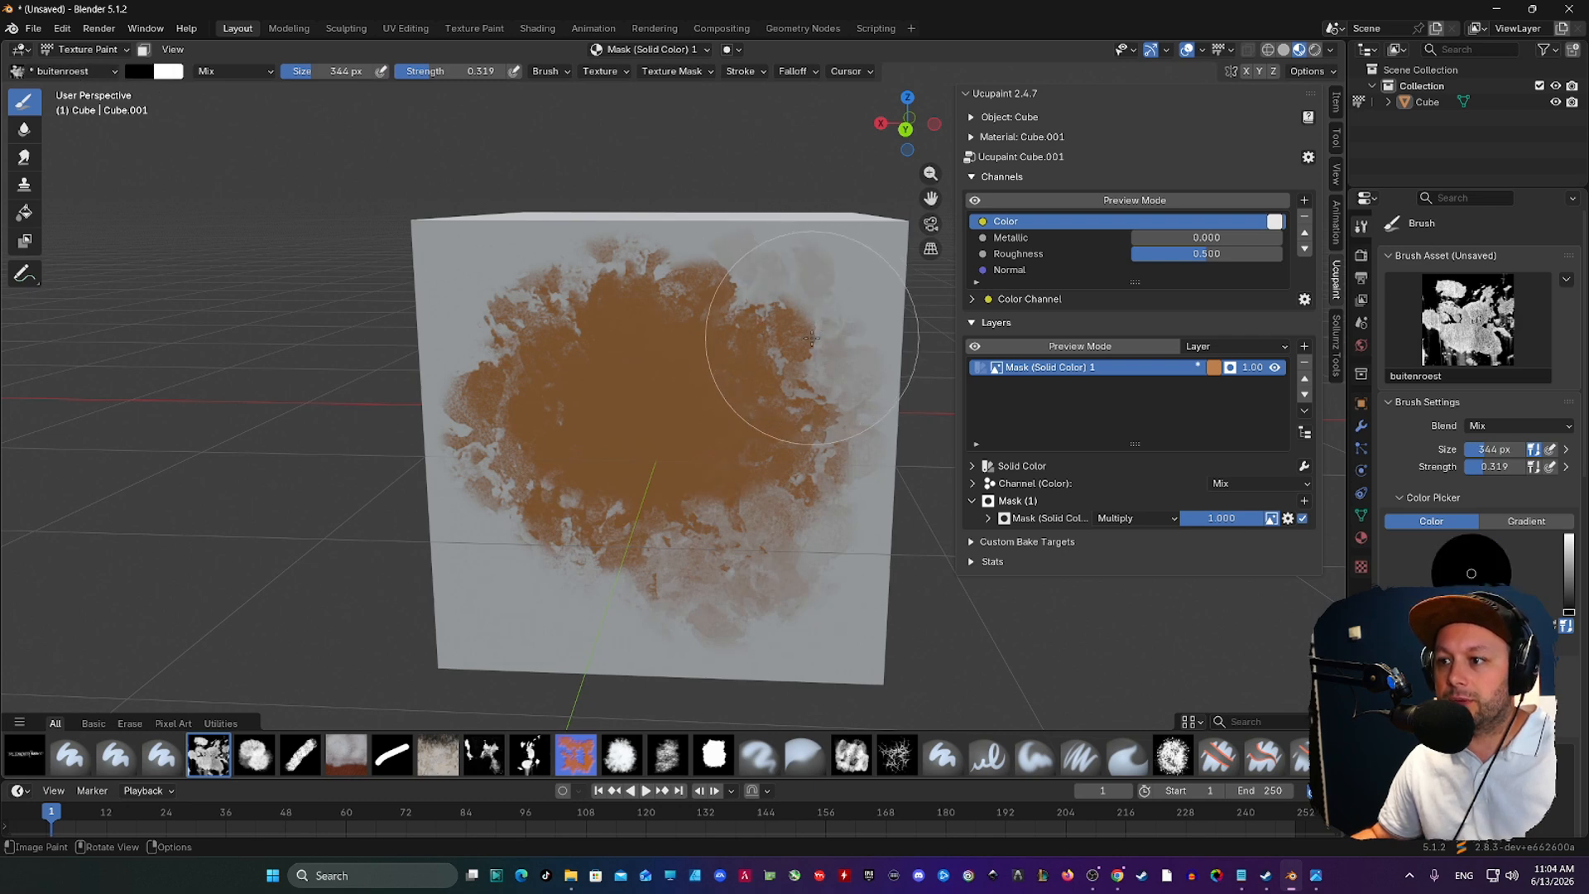
mouse_move(811, 338)
mouse_down()
mouse_move(745, 355)
mouse_move(836, 289)
mouse_move(754, 373)
mouse_move(821, 275)
mouse_move(794, 439)
mouse_move(679, 521)
mouse_move(604, 463)
mouse_move(571, 488)
mouse_up()
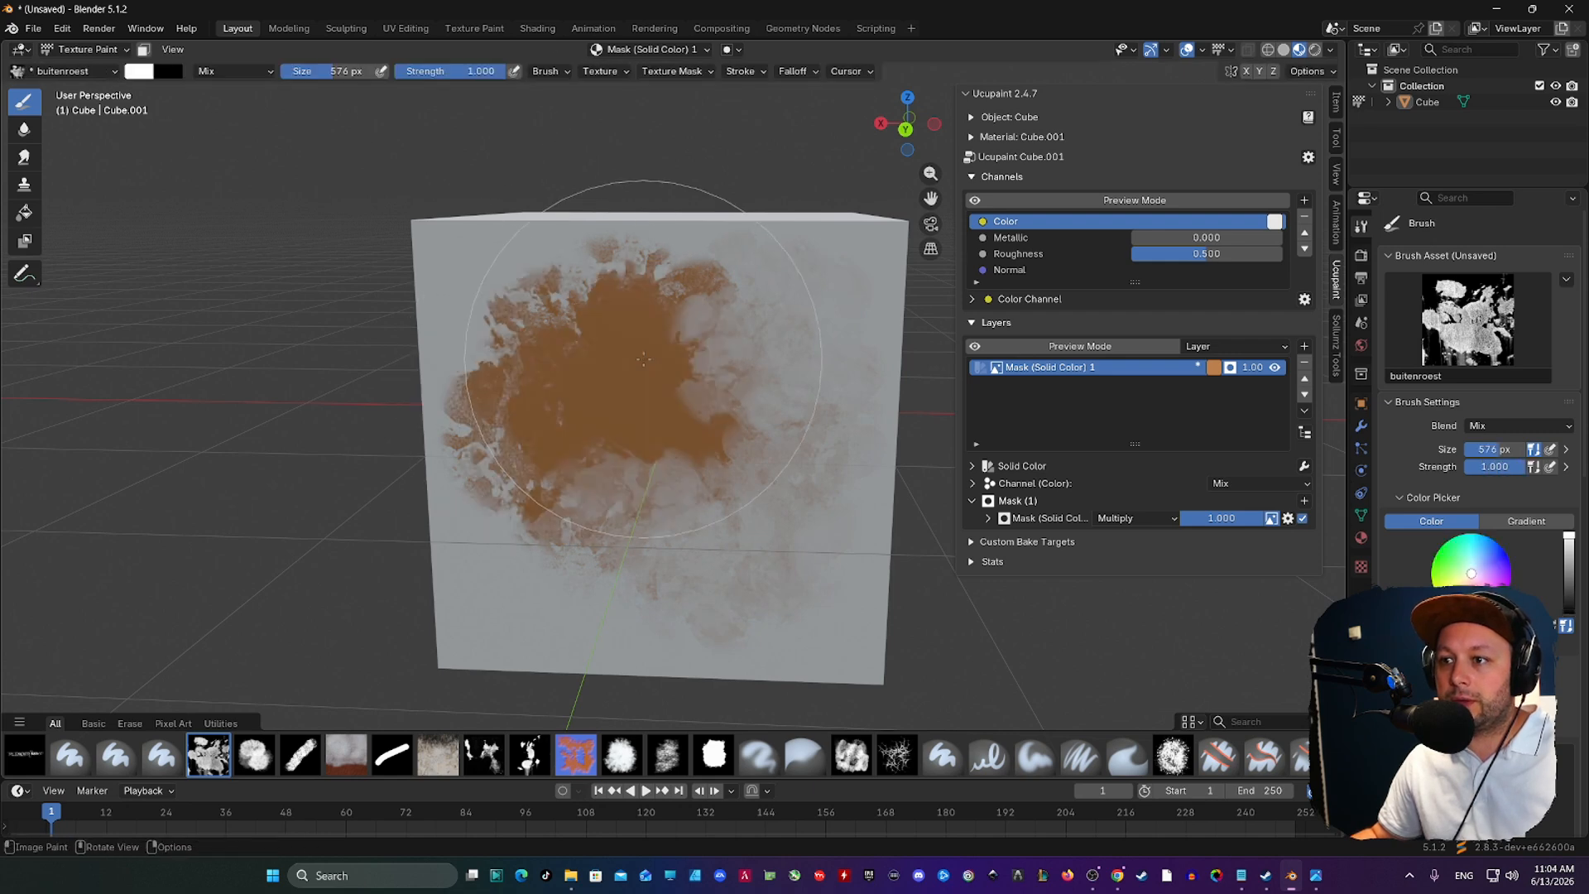
key(f)
drag(494, 365, 641, 283)
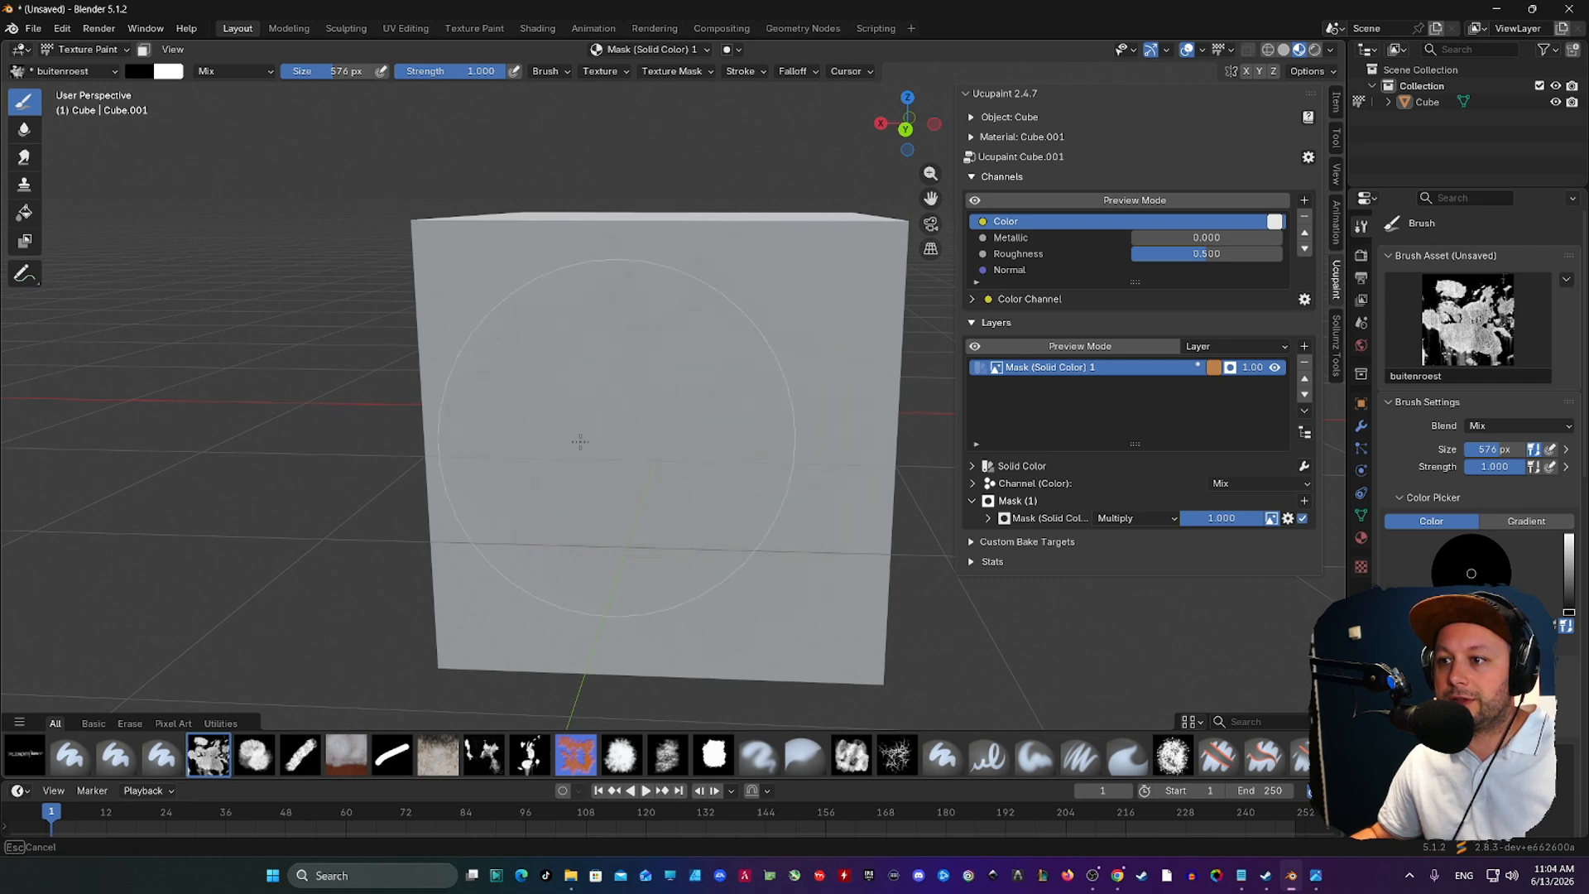
- Set the brush size to 496 px, swap to white, and paint a large rust patch over the centre of the front face
key(f)
mouse_move(580, 442)
mouse_down()
mouse_move(573, 478)
mouse_move(629, 529)
mouse_move(712, 529)
mouse_move(728, 389)
mouse_move(629, 399)
mouse_move(653, 463)
mouse_move(687, 492)
mouse_move(679, 393)
mouse_up()
click(570, 490)
key(x)
click(627, 401)
click(591, 413)
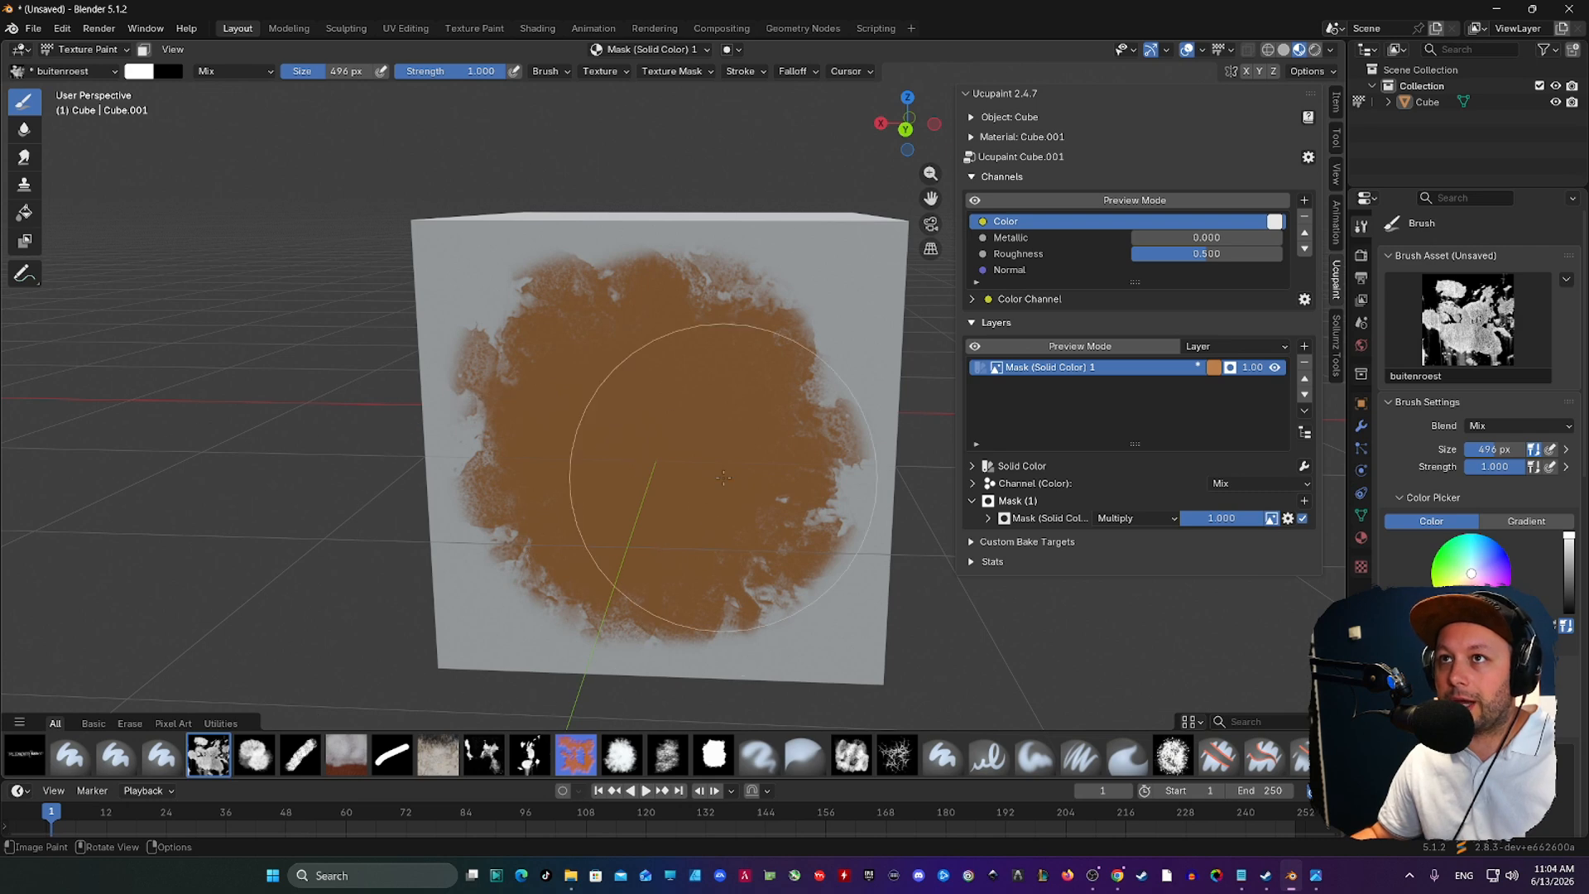
- Replace the layer's Color channel source with custom data from the image file opject.png in the hdr folder
mouse_move(710, 468)
middle_down()
mouse_move(674, 406)
mouse_move(661, 426)
middle_up()
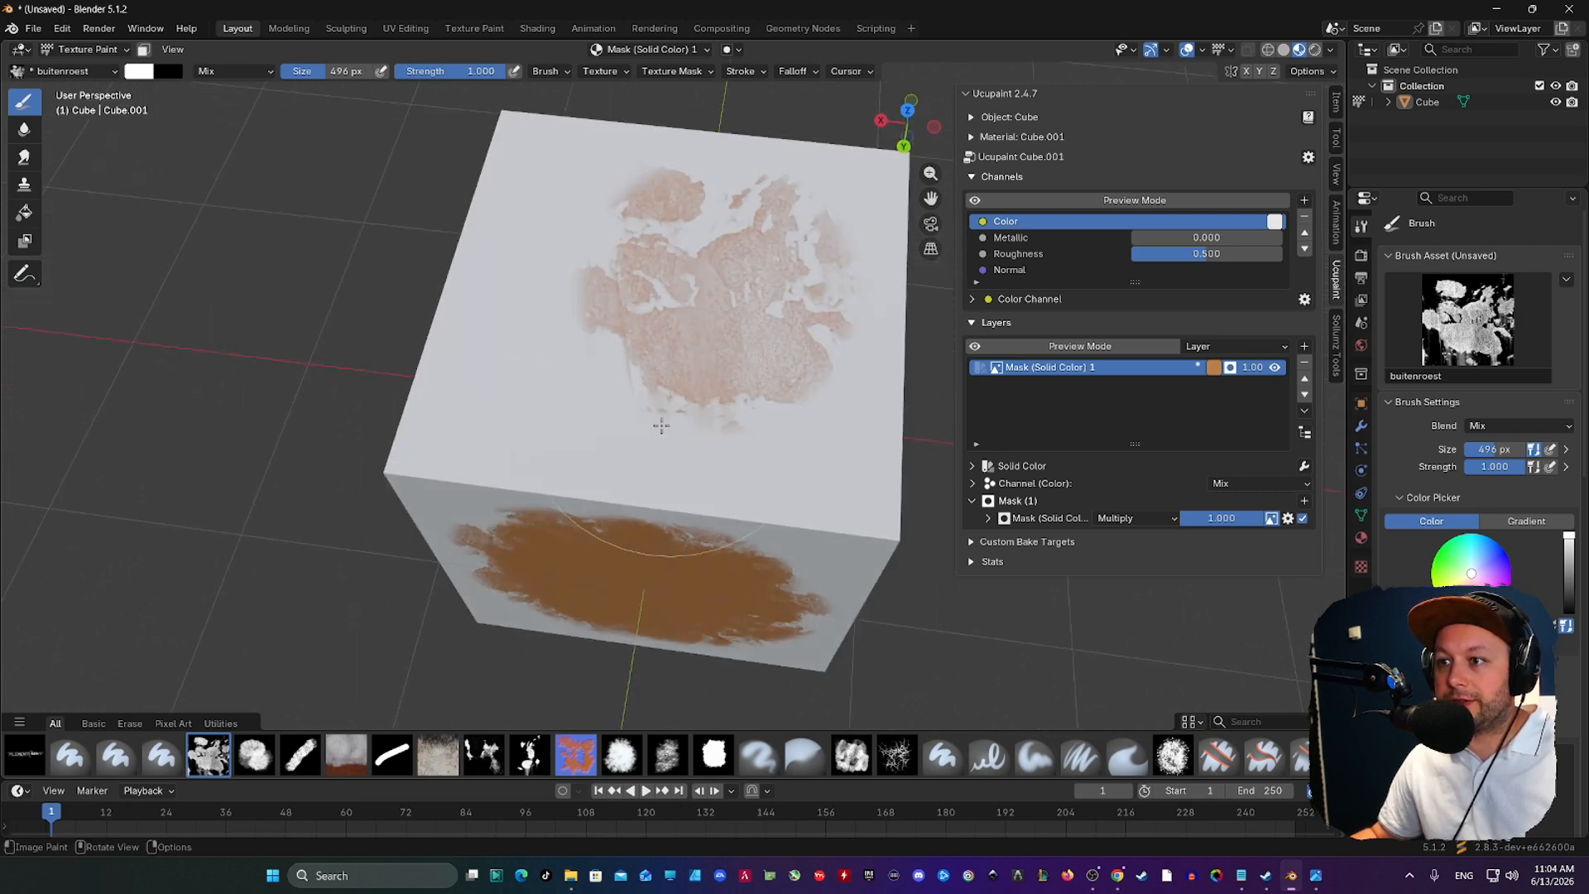
middle_drag(667, 486, 662, 414)
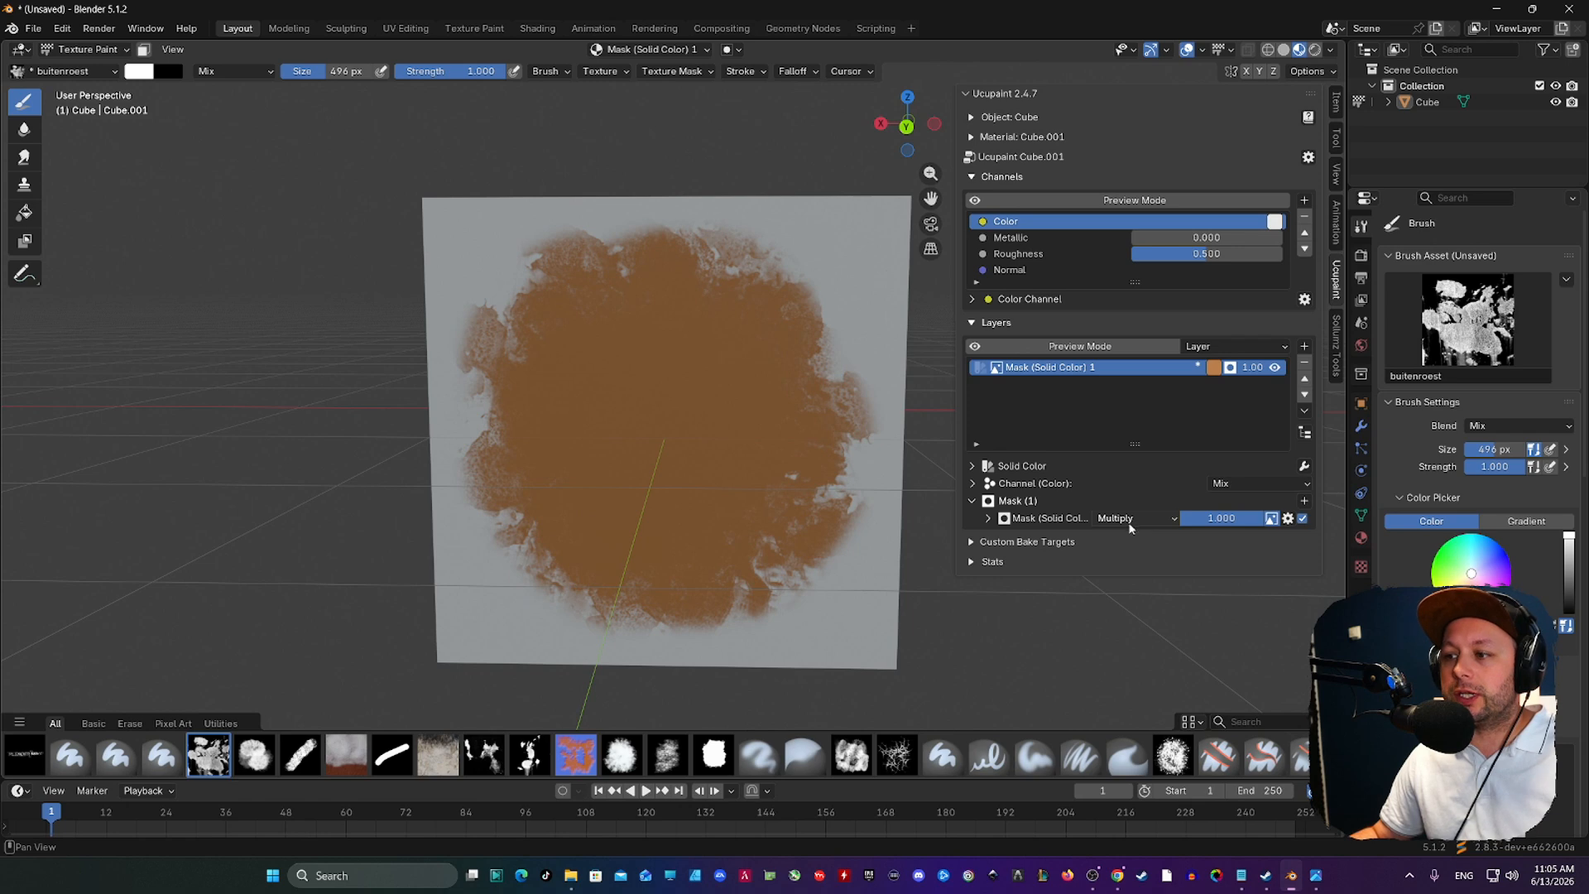
click(972, 484)
click(1208, 501)
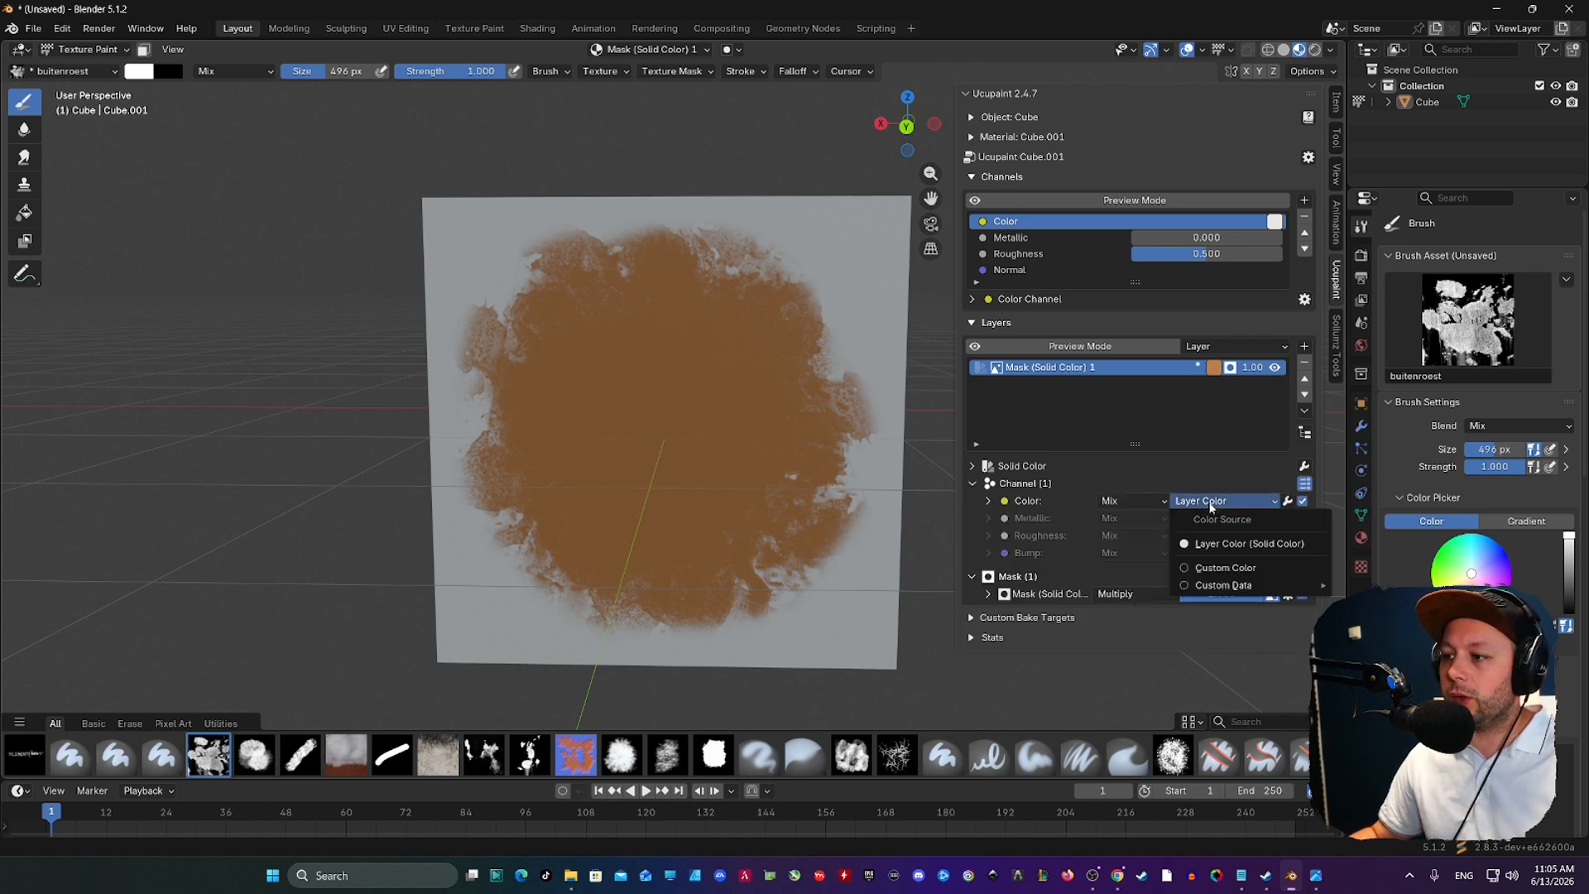
mouse_move(1239, 589)
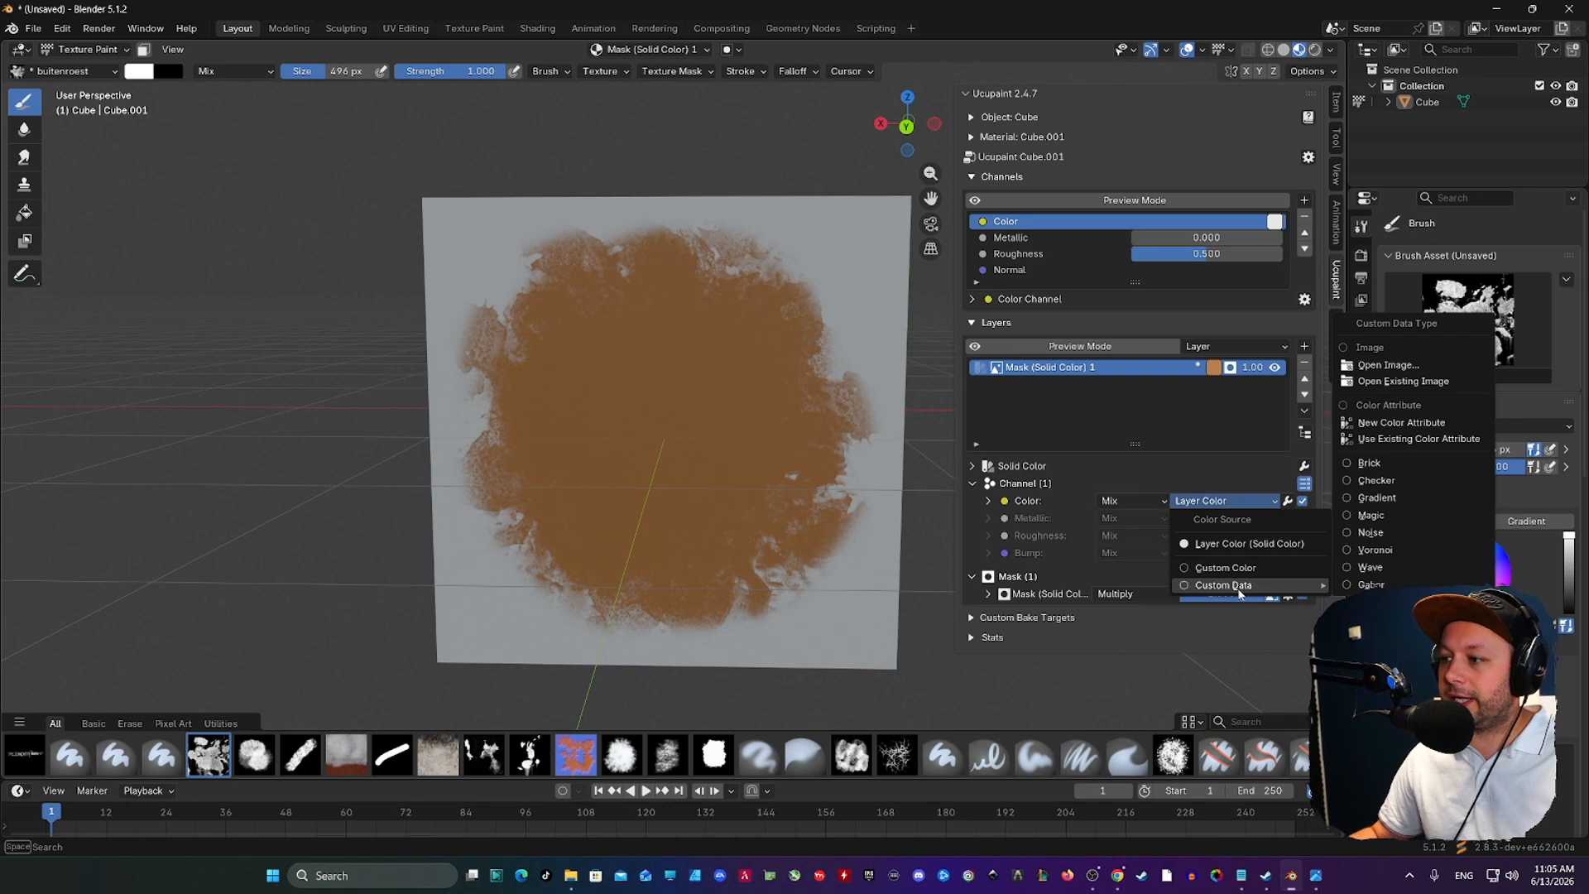
click(1385, 366)
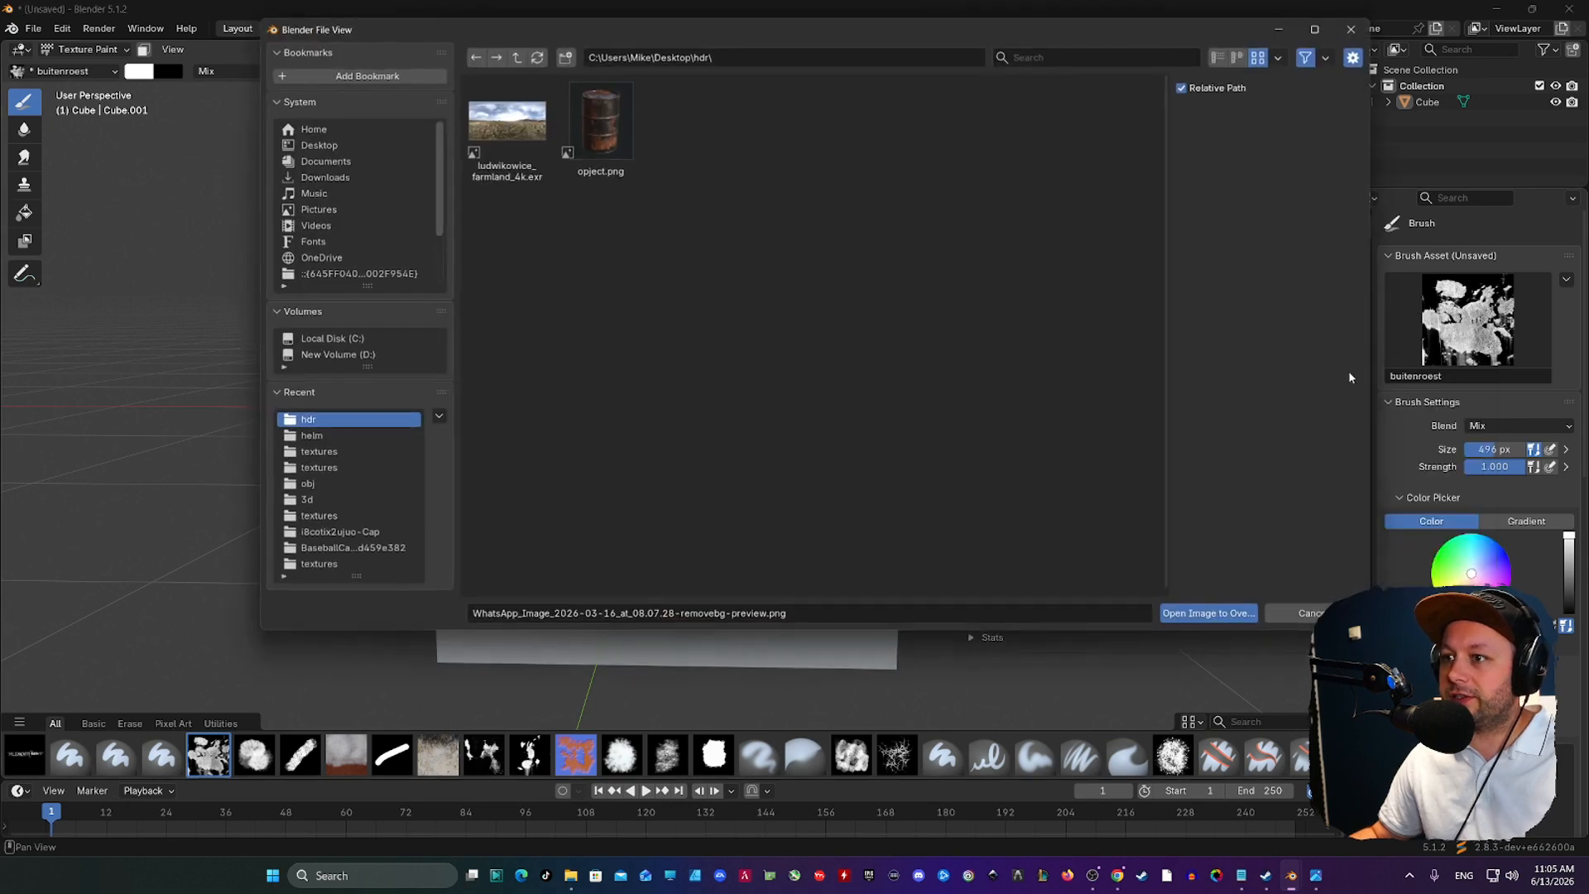
click(602, 166)
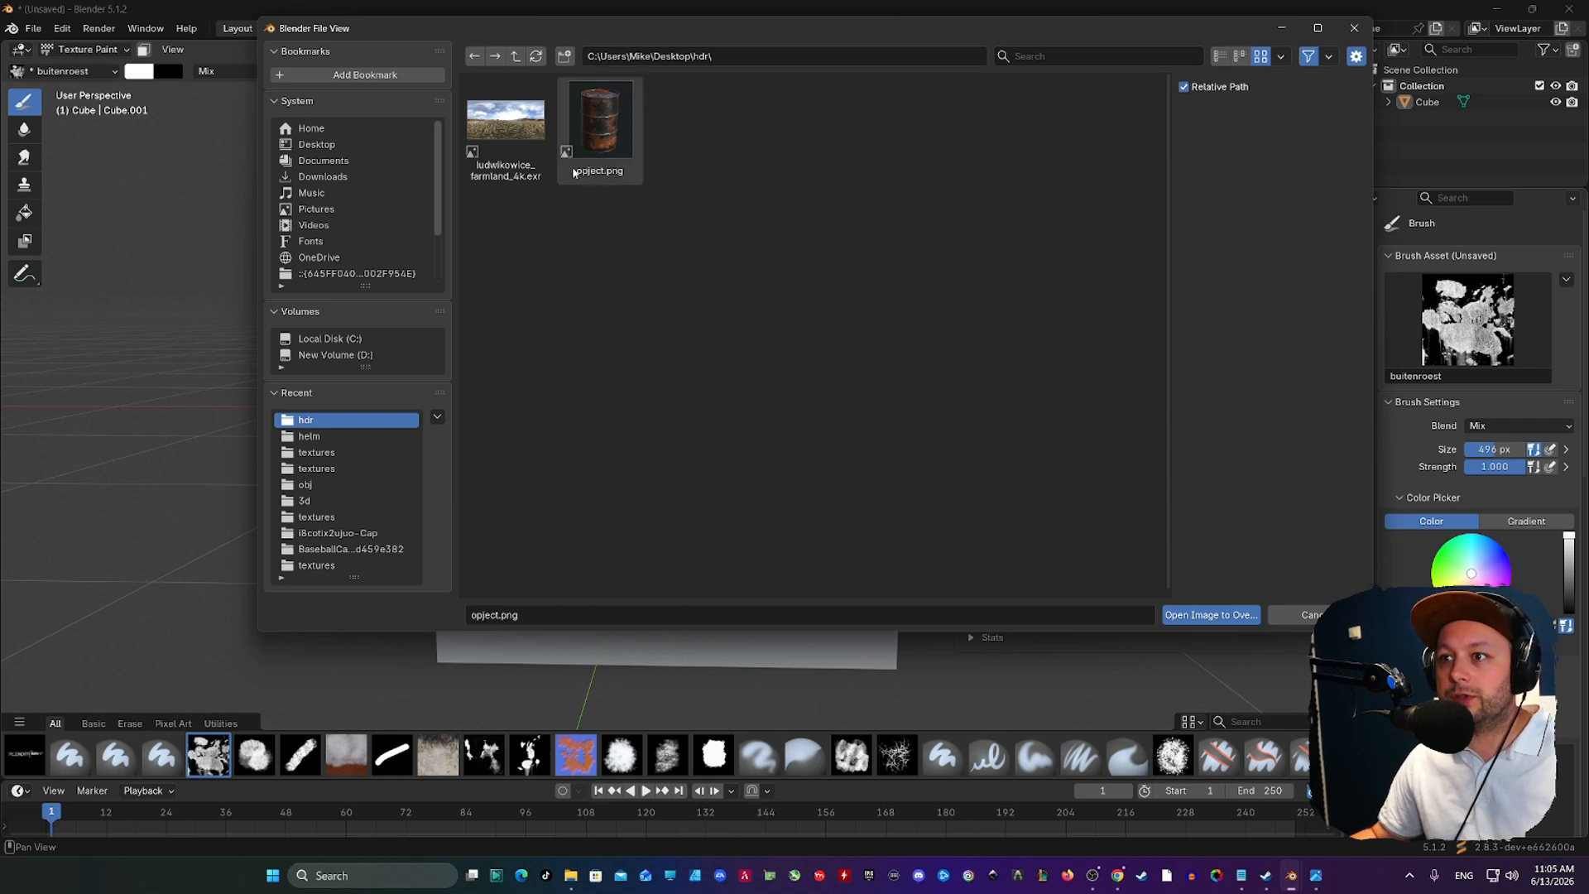
click(1209, 615)
drag(654, 430, 662, 530)
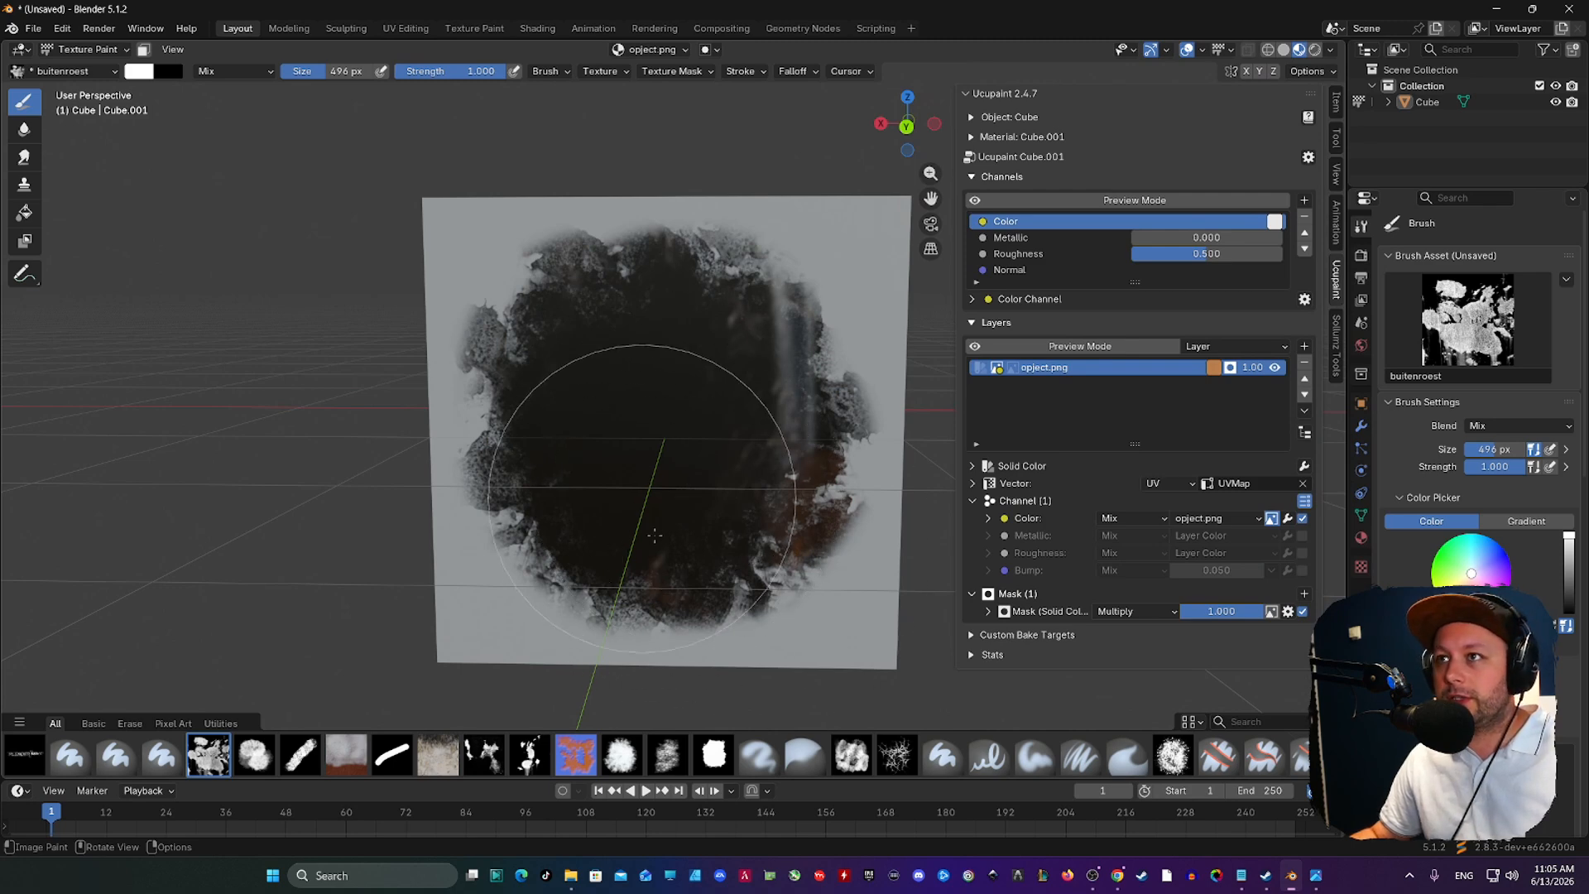
- In the layer's Vector settings, set the locked image scale to -4.900 and the Z rotation to -90.9°
click(972, 484)
scroll(1020, 504, down, 2)
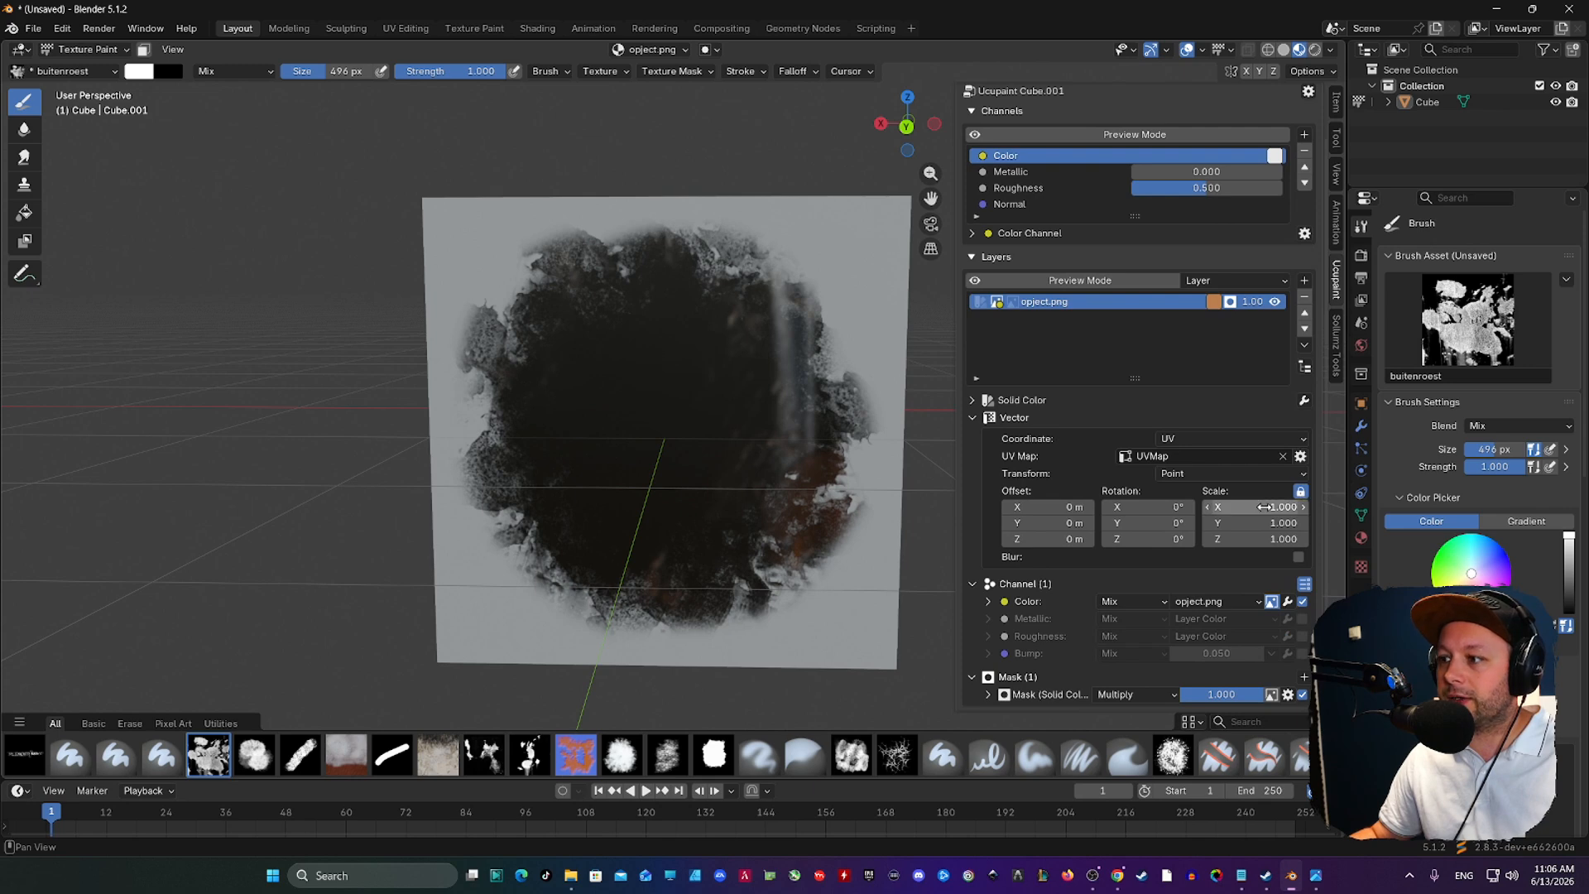
drag(1264, 506, 1153, 507)
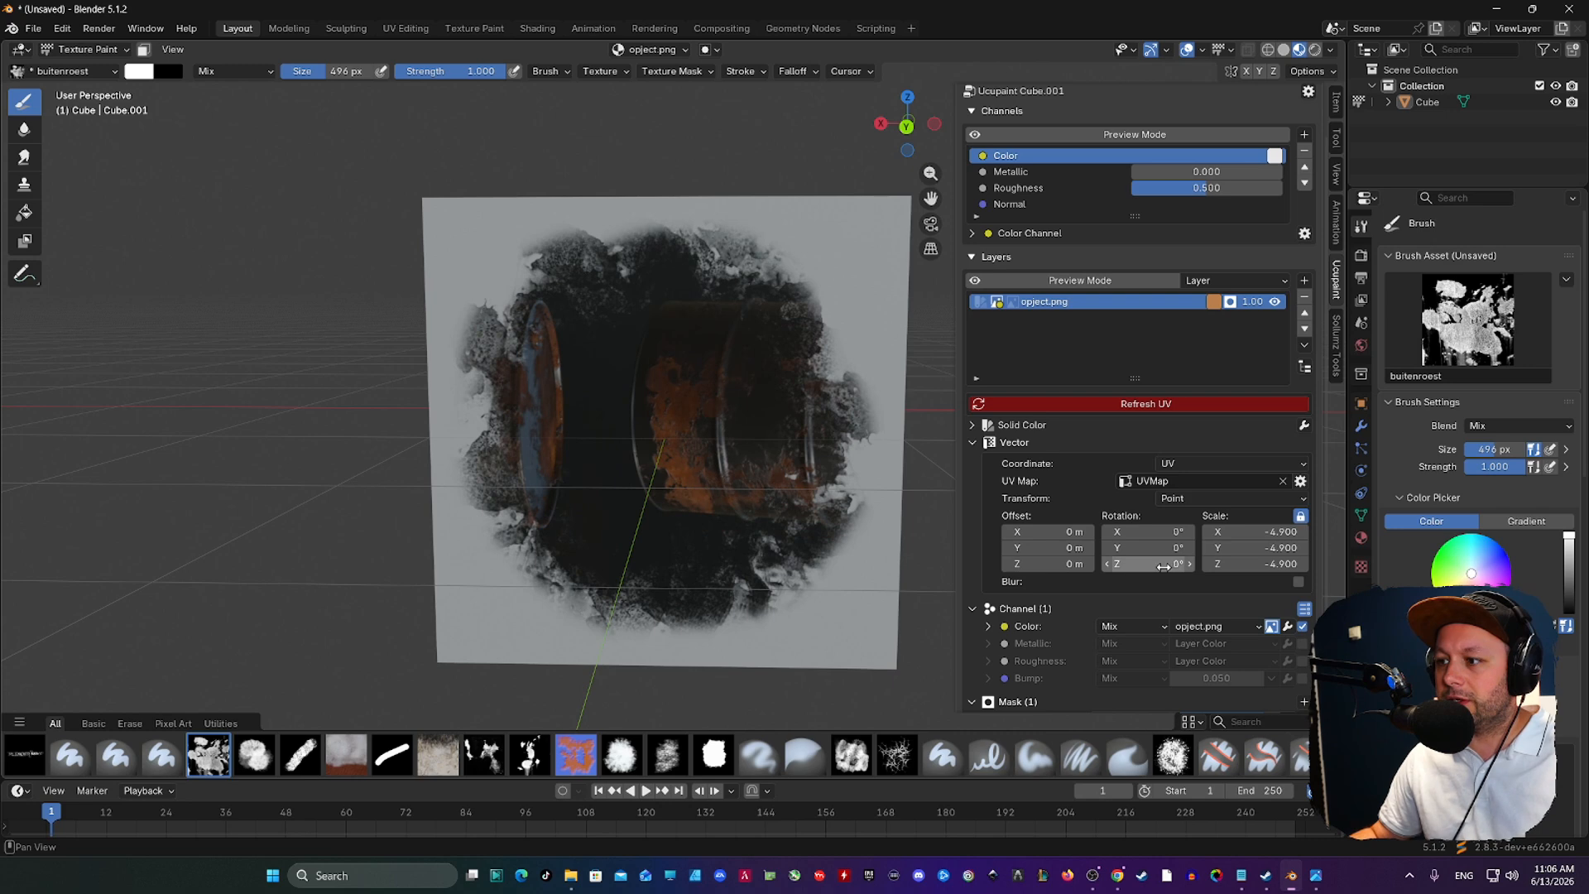
drag(1150, 564, 1073, 563)
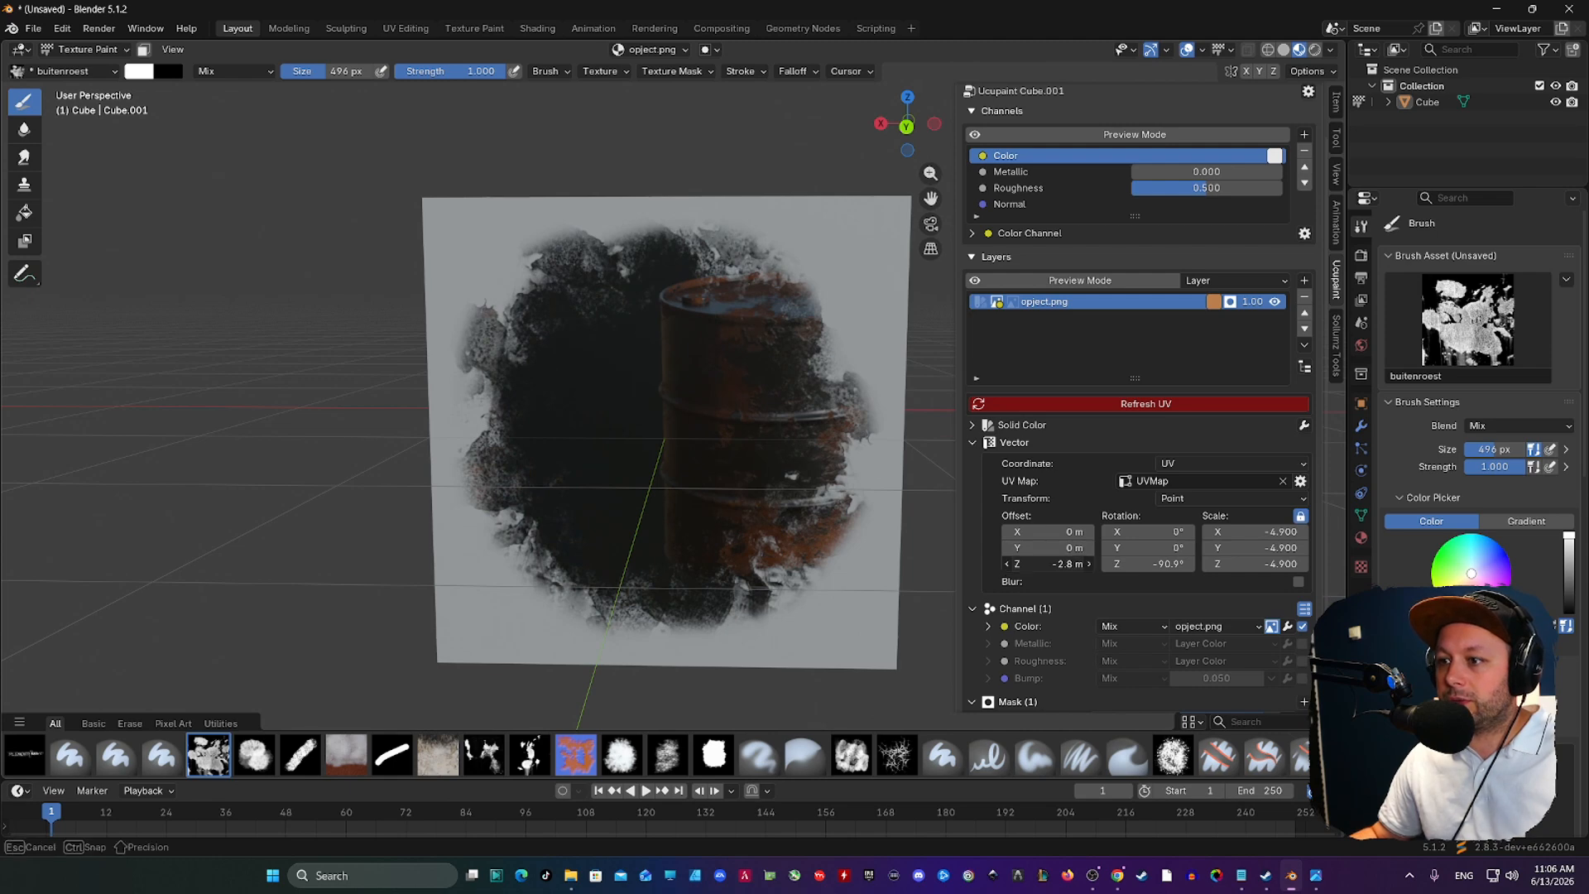
- Centre the barrel image with offsets X -1.02 m, Y -1.6 m and Z -5.6 m, and a scale of -4.100
drag(1074, 564, 1075, 564)
mouse_move(1073, 547)
mouse_down()
mouse_move(1058, 532)
mouse_move(1061, 547)
mouse_up()
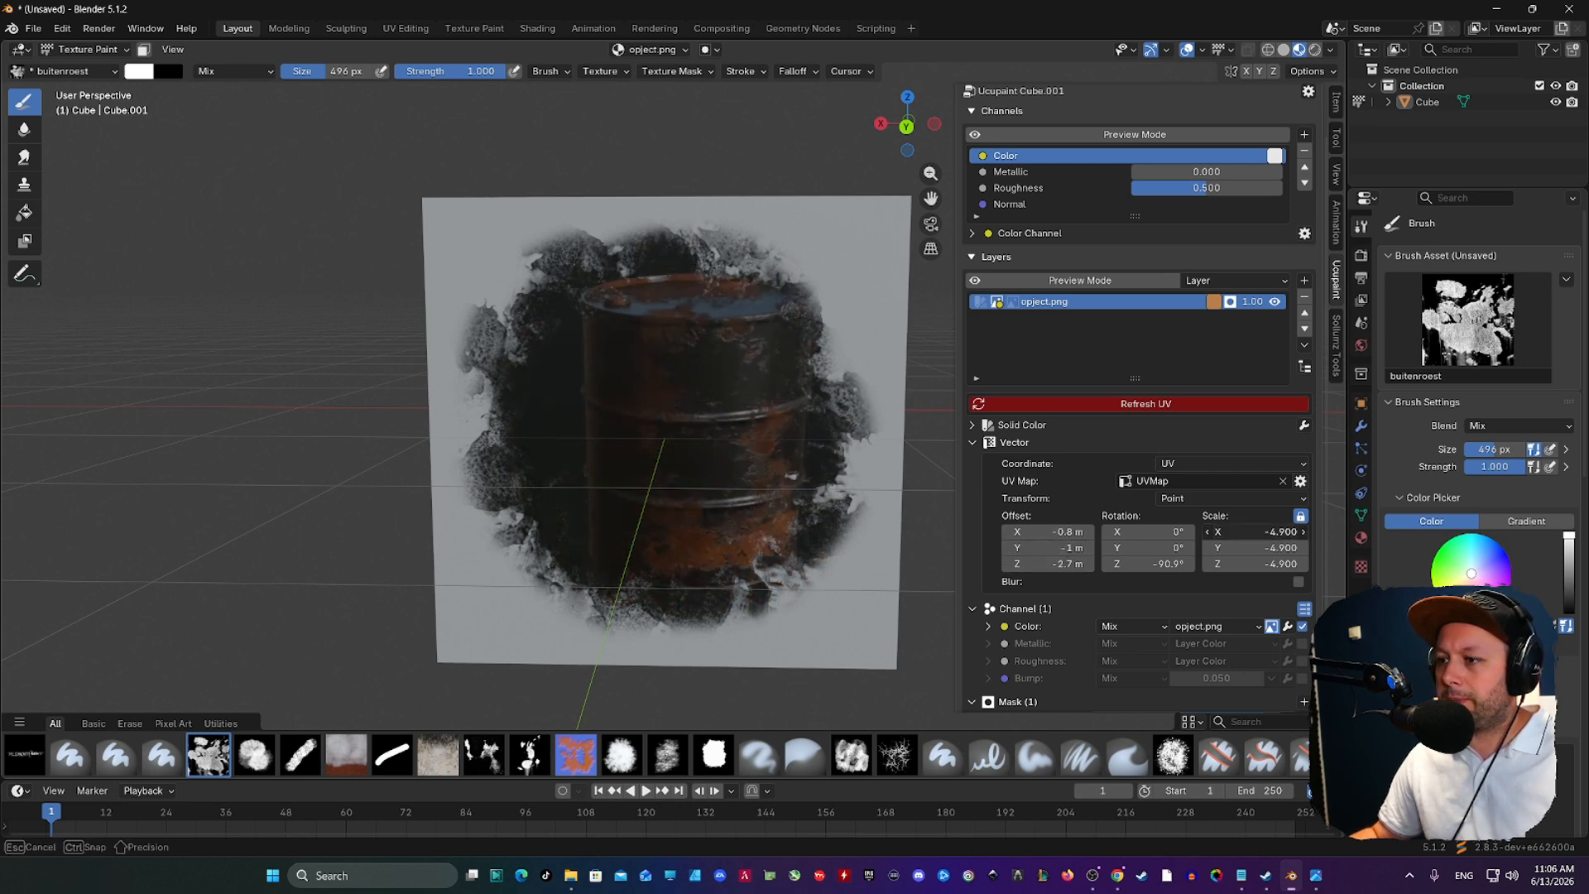
mouse_move(1258, 532)
mouse_down()
mouse_move(1282, 532)
mouse_move(1266, 532)
mouse_up()
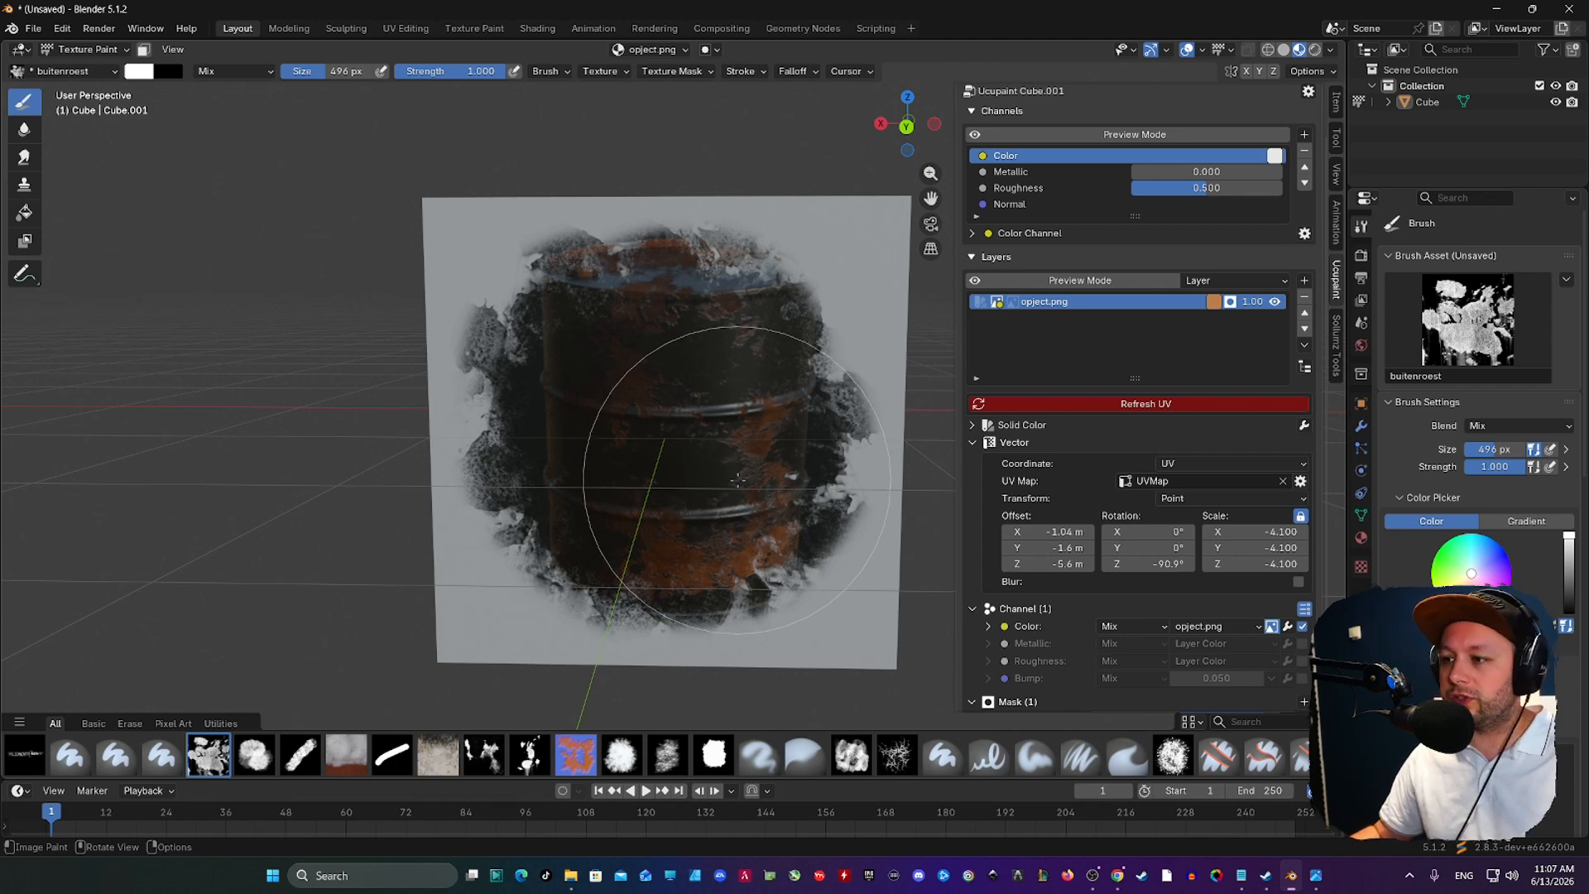
drag(1064, 533, 1069, 532)
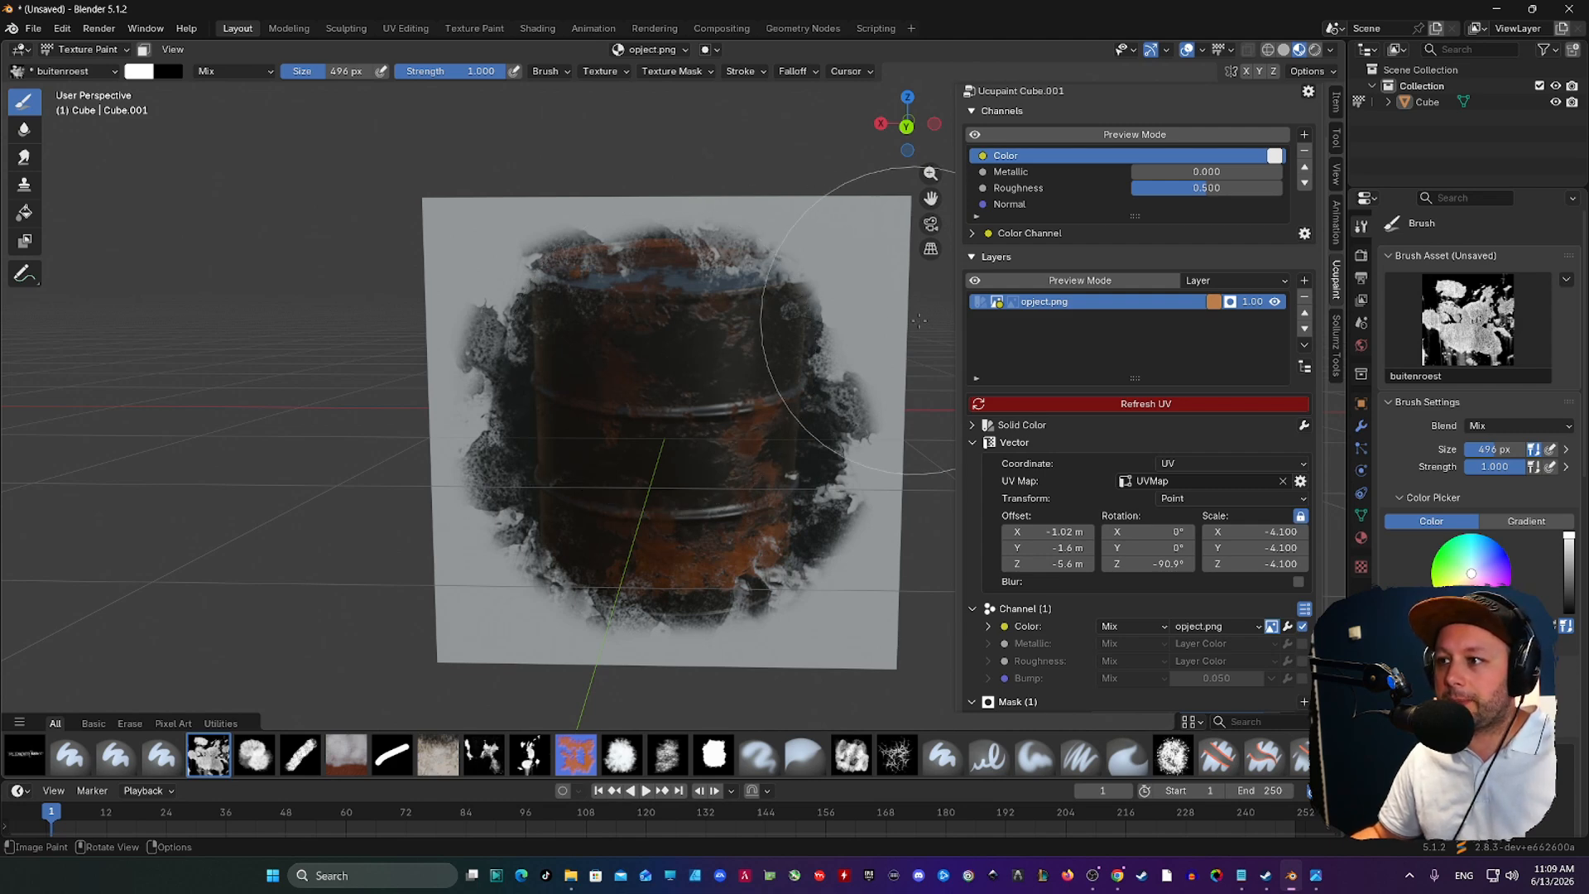
- Make the layer's mask the paint target, try brush dabs over the right side of the barrel, and undo them
click(1013, 304)
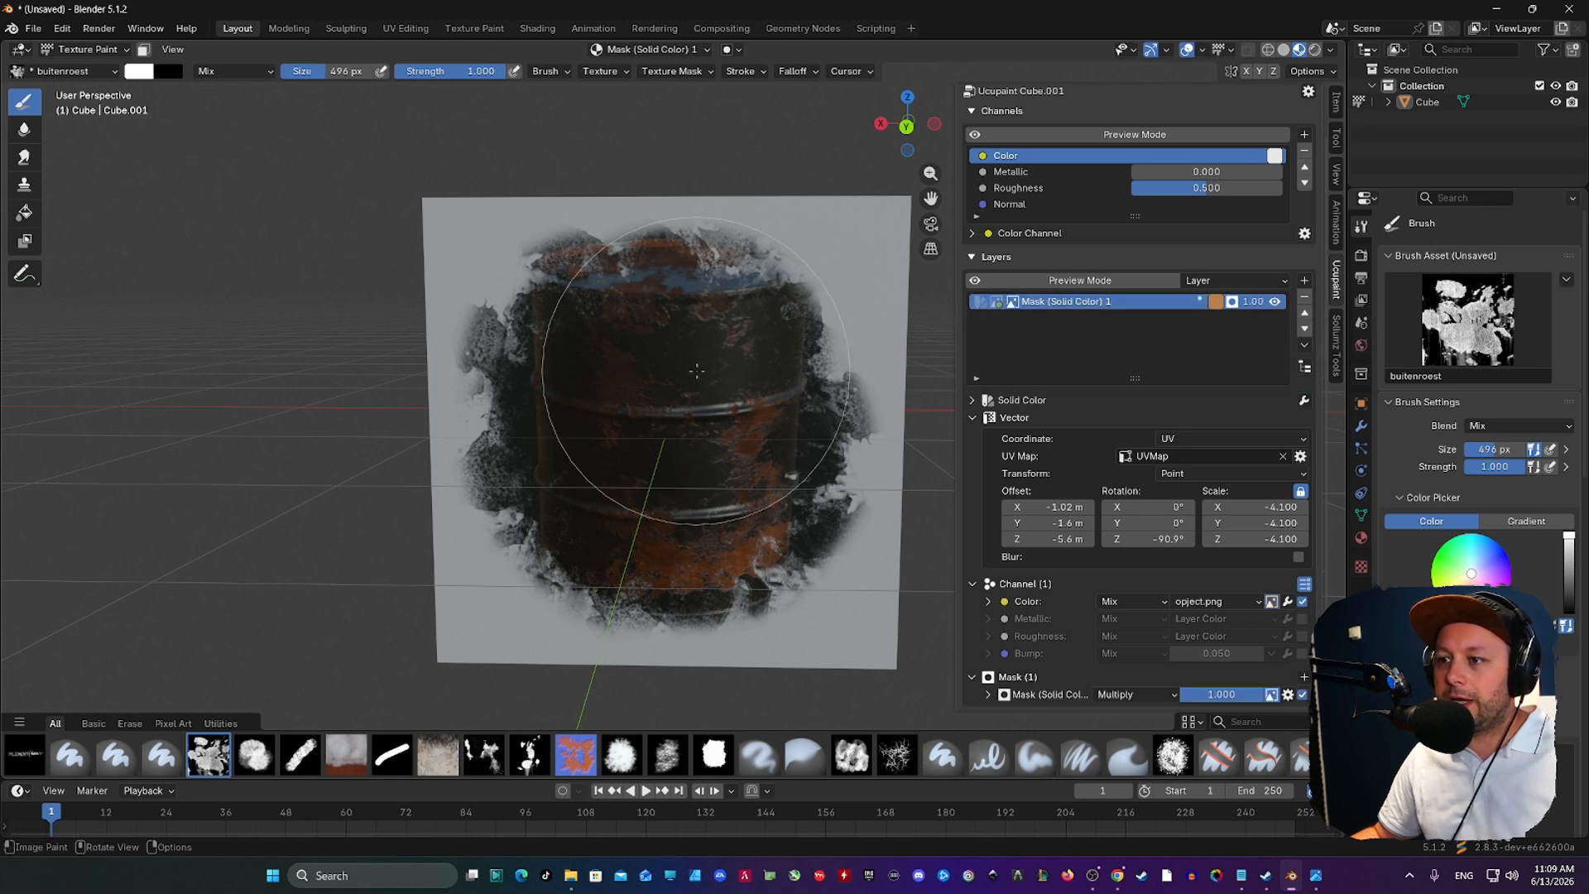
key(x)
click(819, 371)
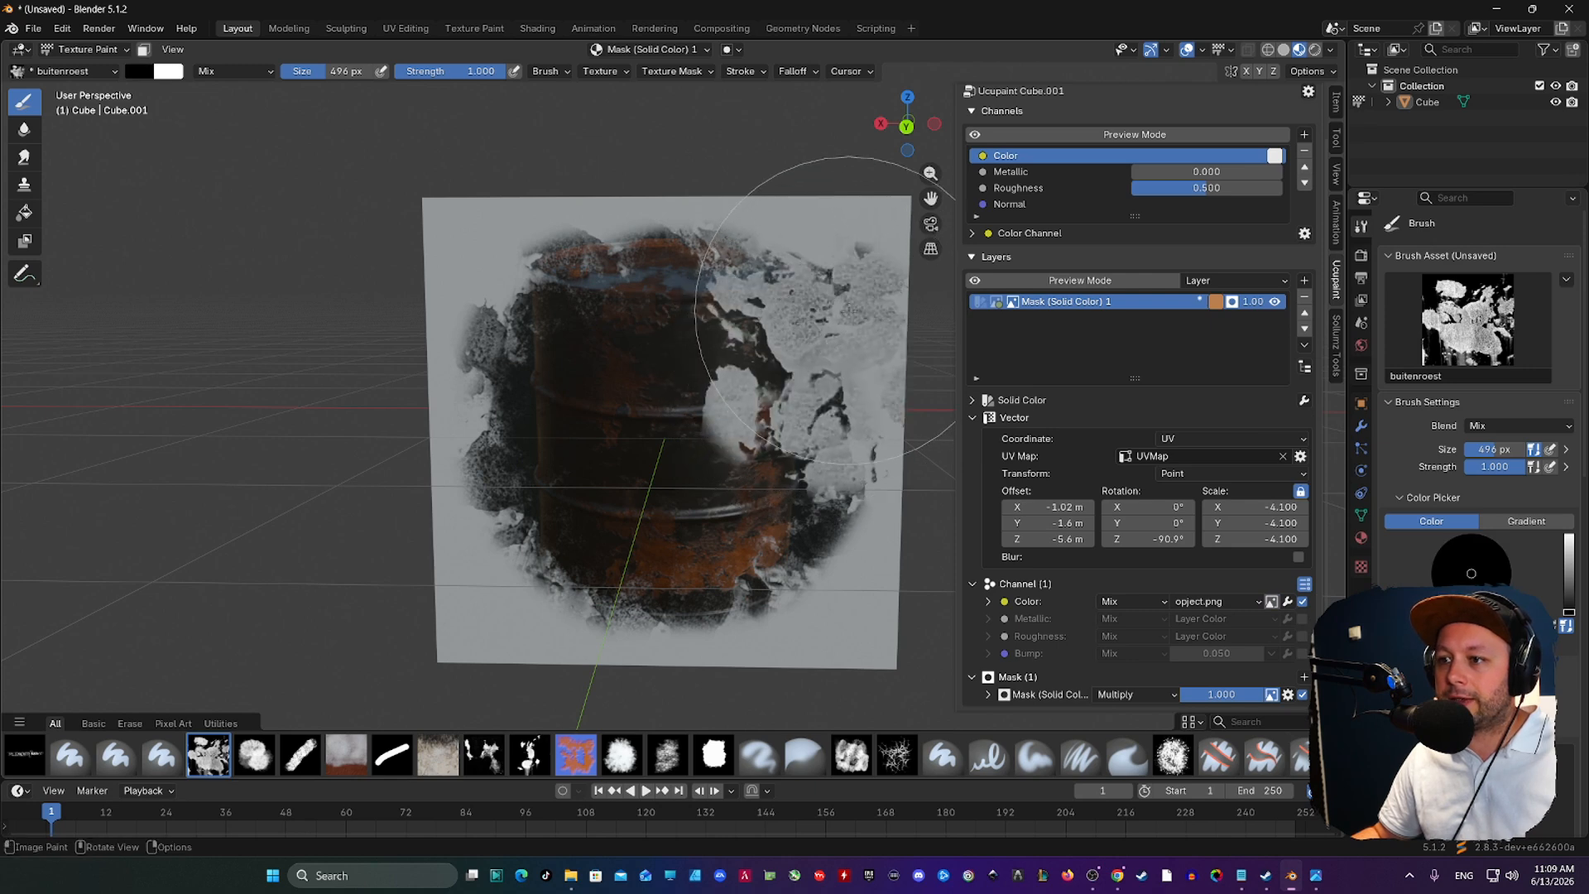
key(ctrl+z)
click(869, 374)
key(ctrl+z)
click(741, 386)
key(ctrl+z)
- Hide the barrel's upper-left area with a black dab, and swap to white to reveal the left side again
click(525, 329)
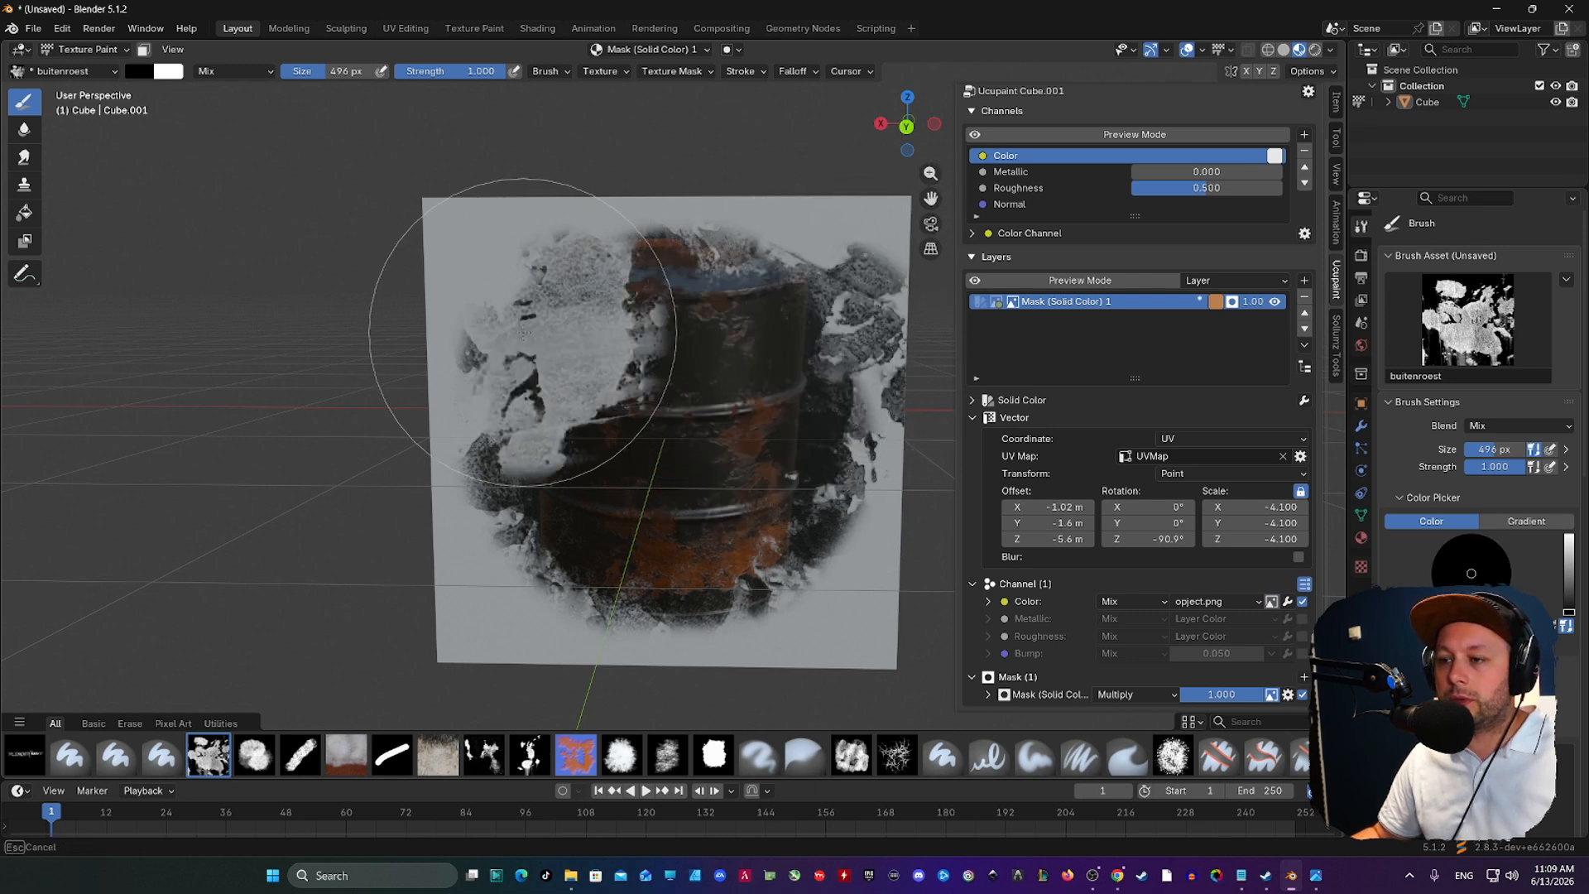
key(x)
click(593, 476)
click(591, 439)
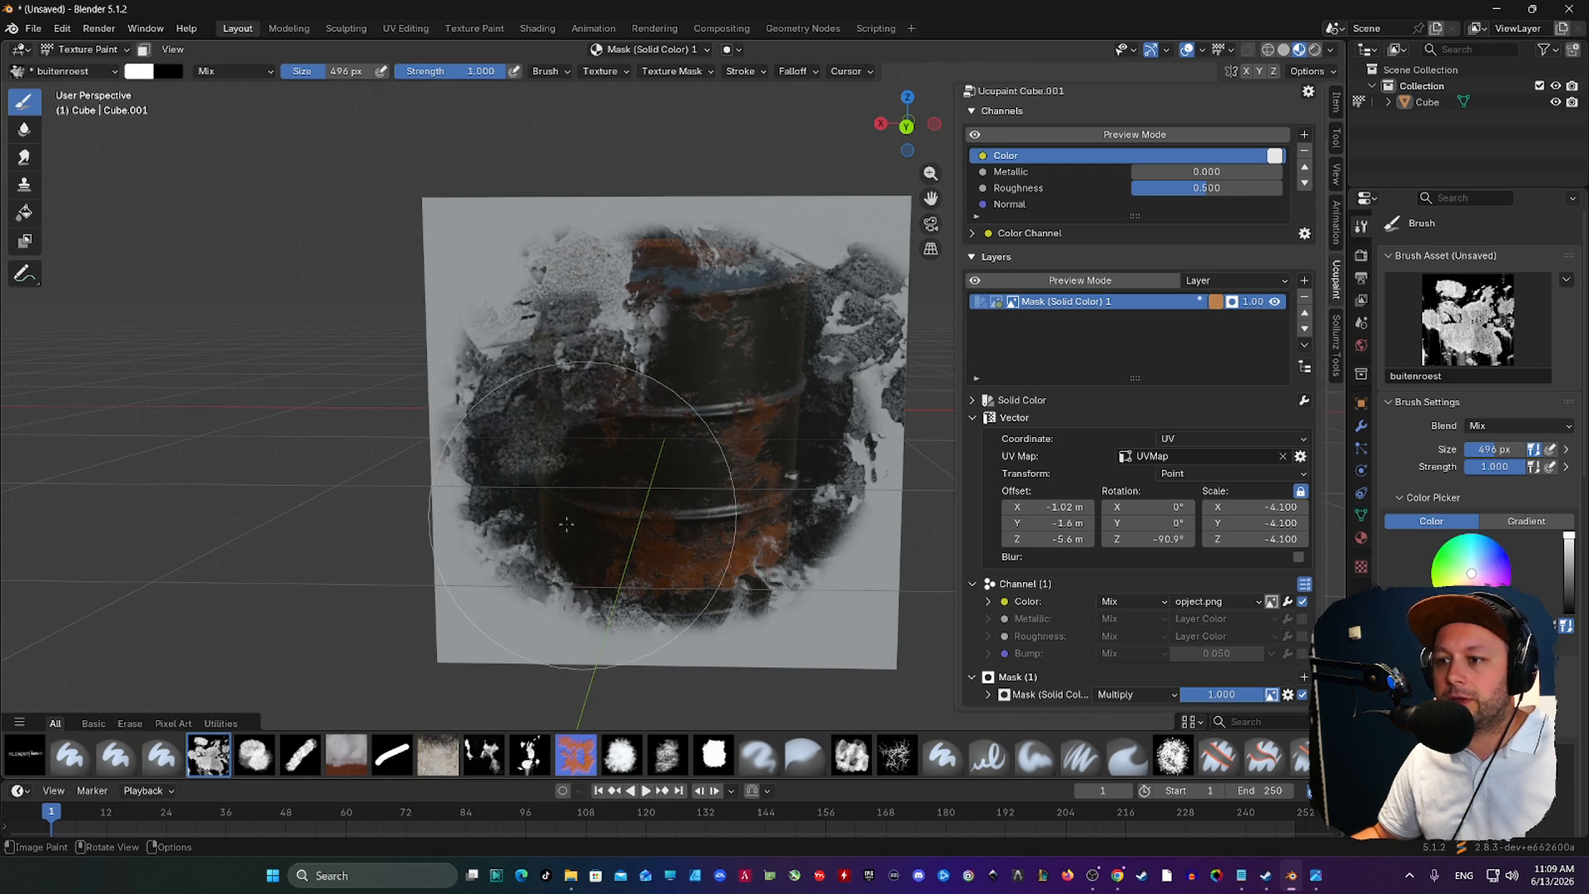
- Shrink the brush to 246 px, paint white along the face's lower edge to reveal more of the image, and enlarge the brush again
key(f)
click(531, 571)
click(531, 581)
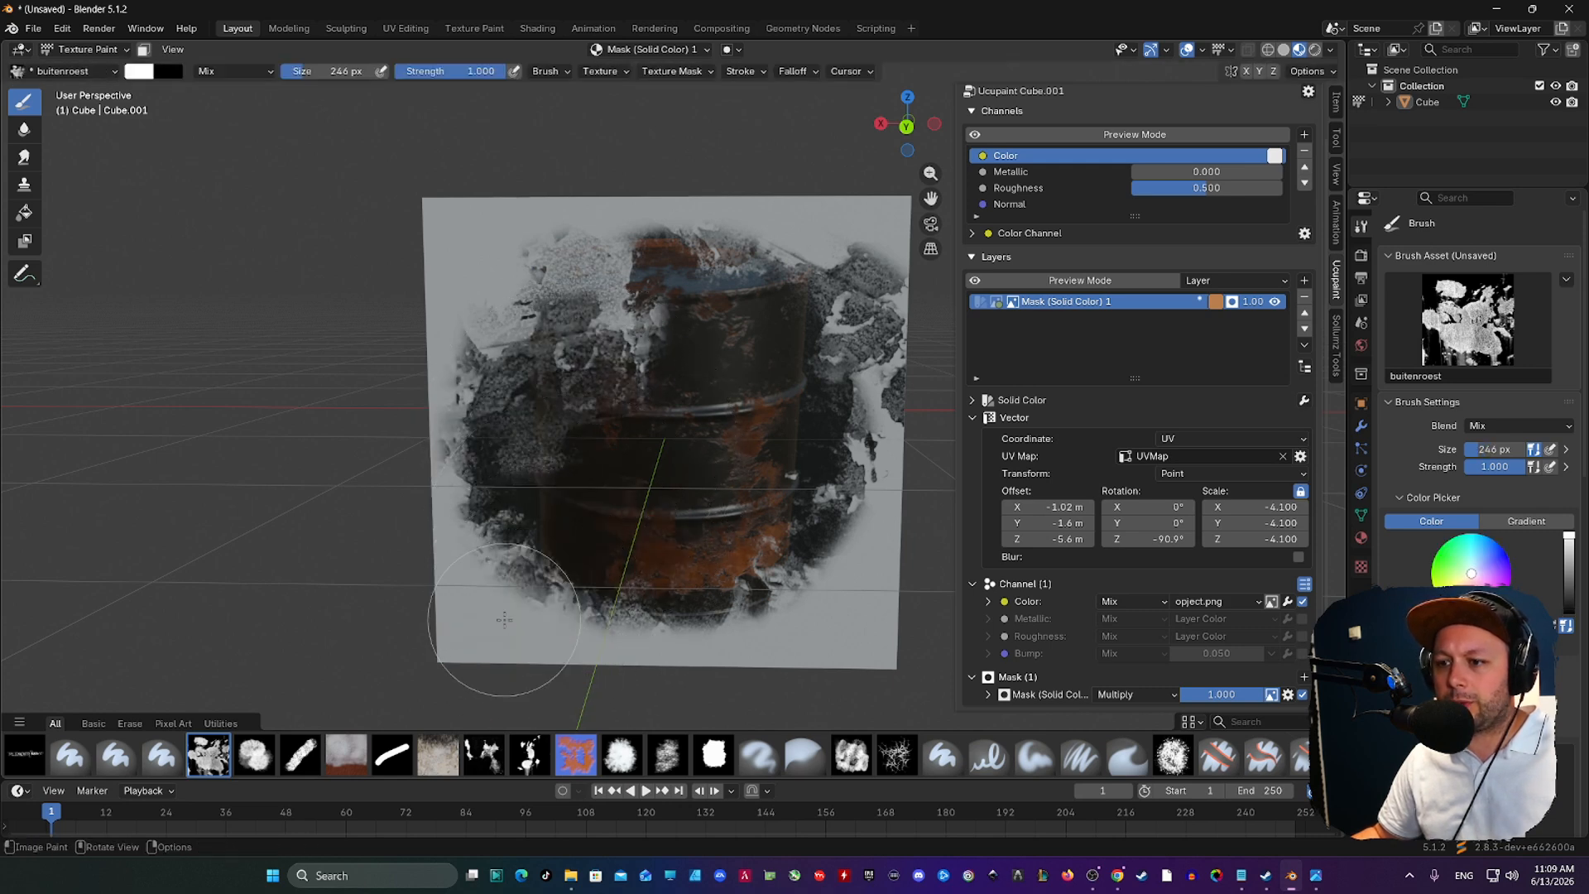
key(f)
drag(557, 604, 832, 568)
key(f)
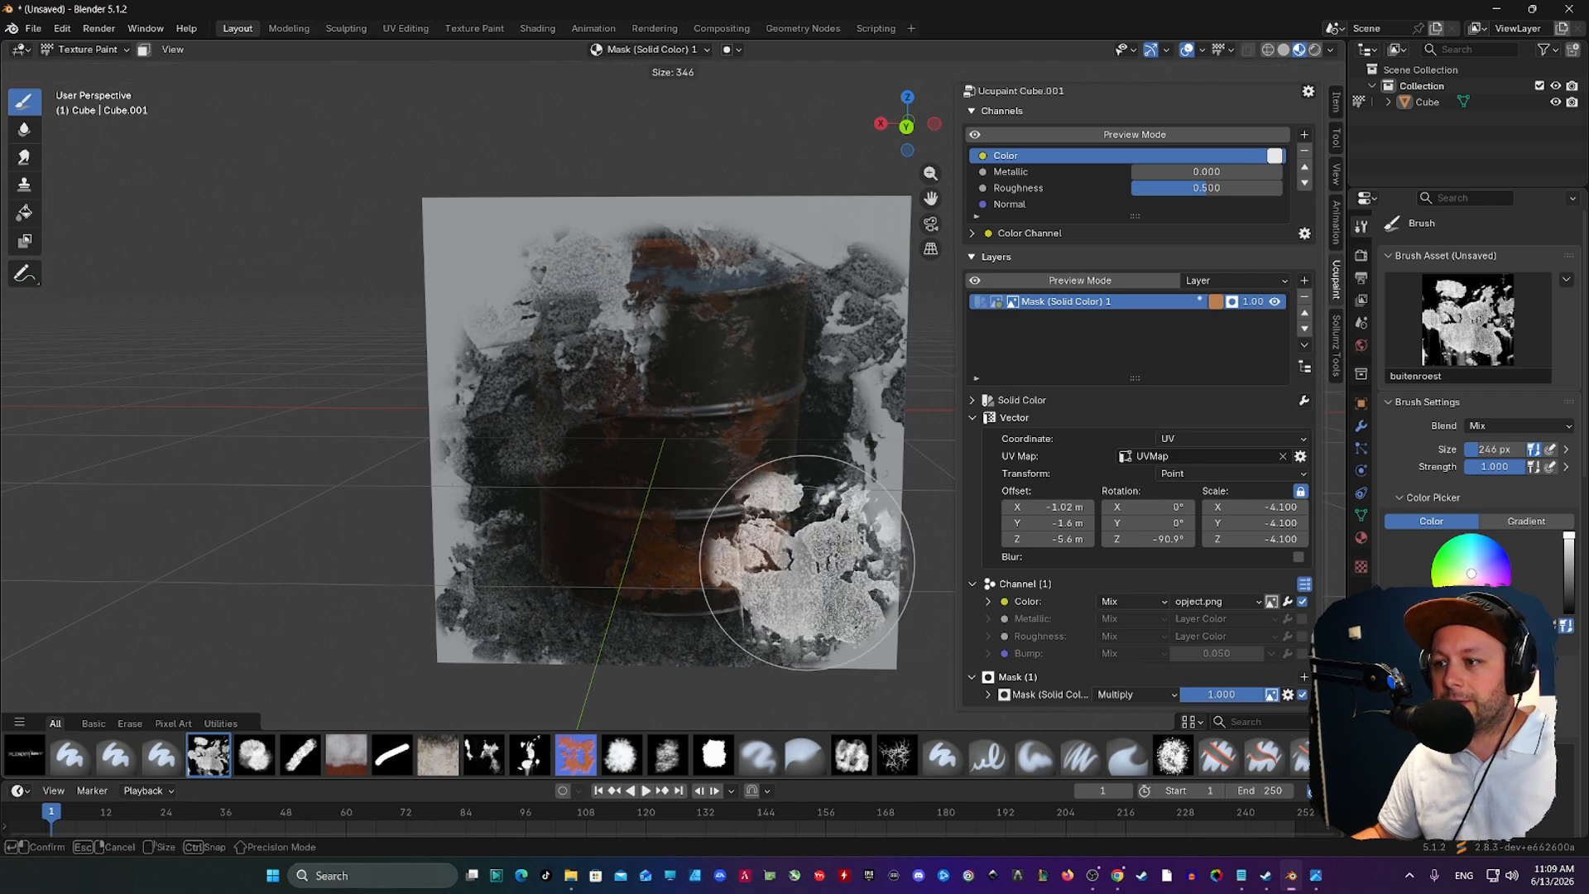
click(838, 553)
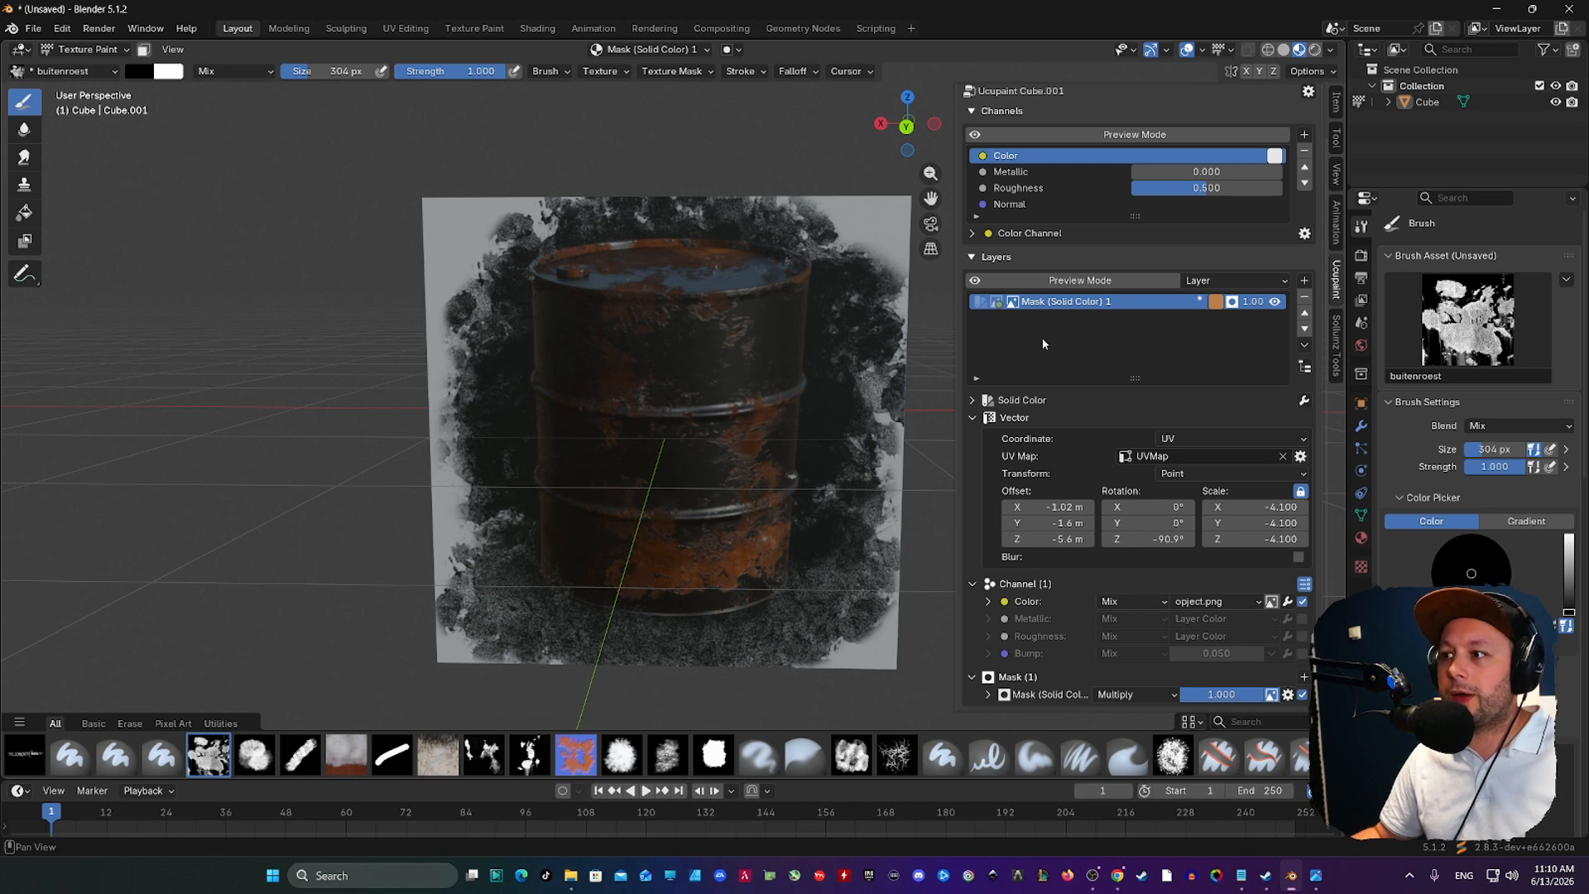
- Add a Solid Color layer without a mask on the Color channel, using a bright green colour
click(1305, 282)
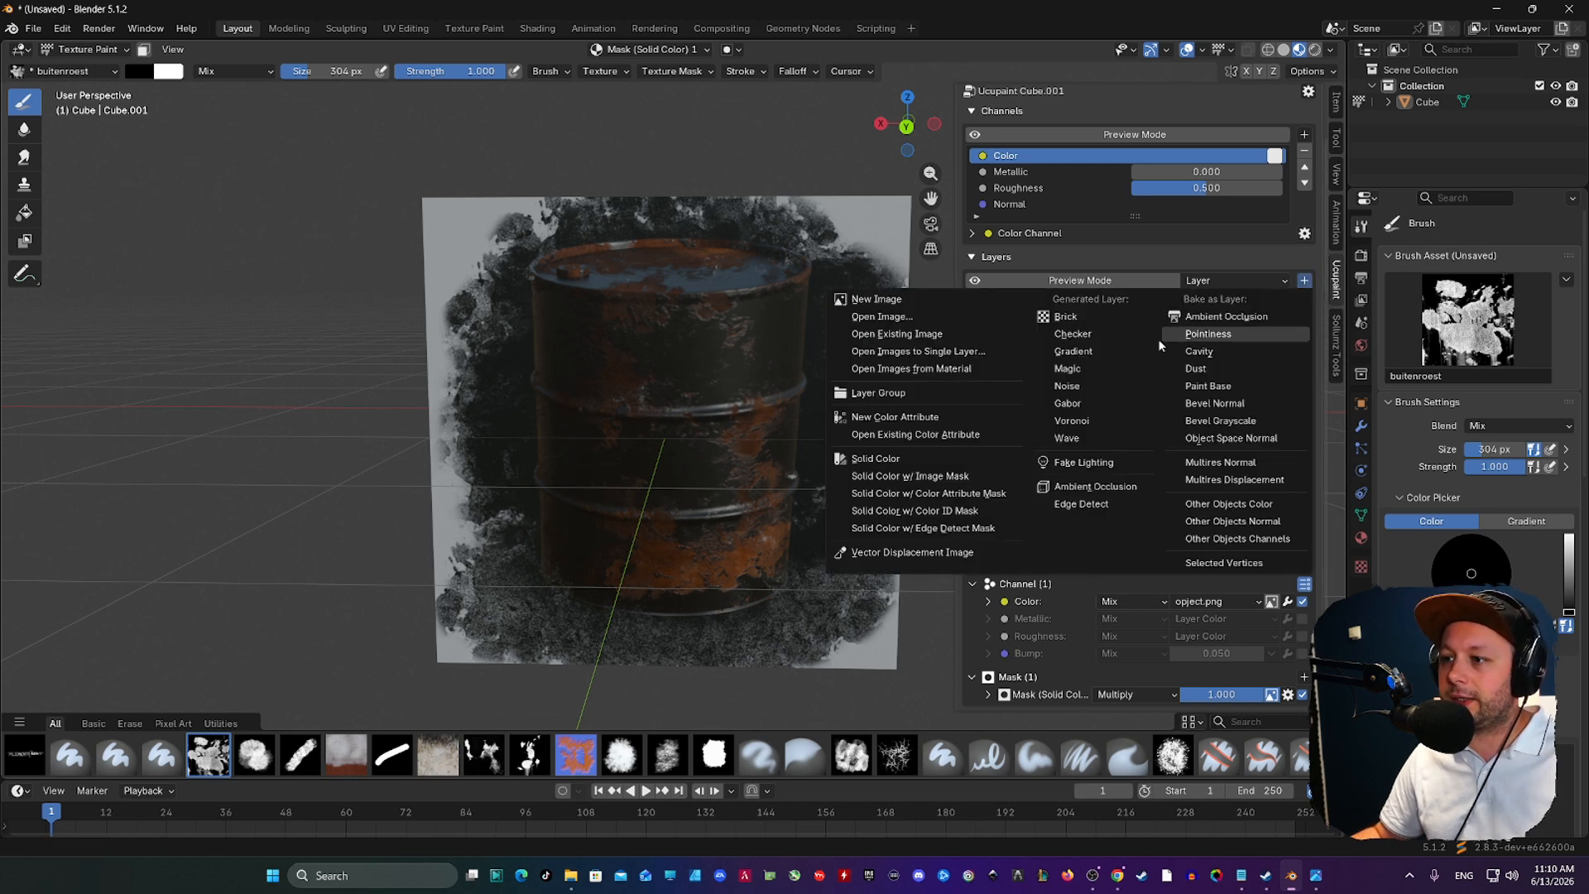
click(920, 459)
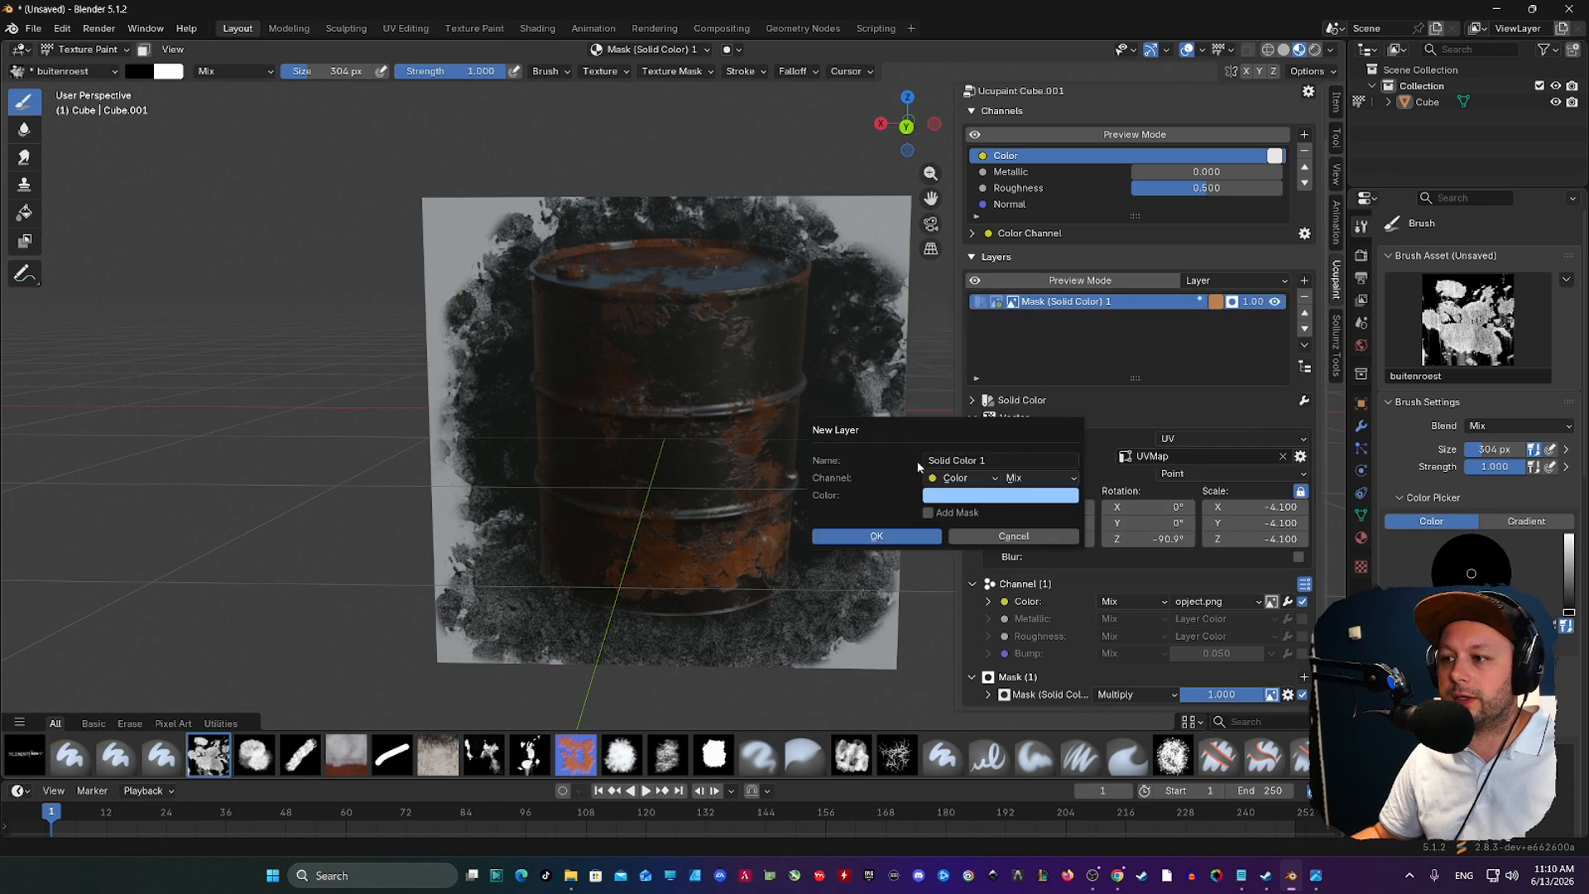
click(957, 497)
click(970, 284)
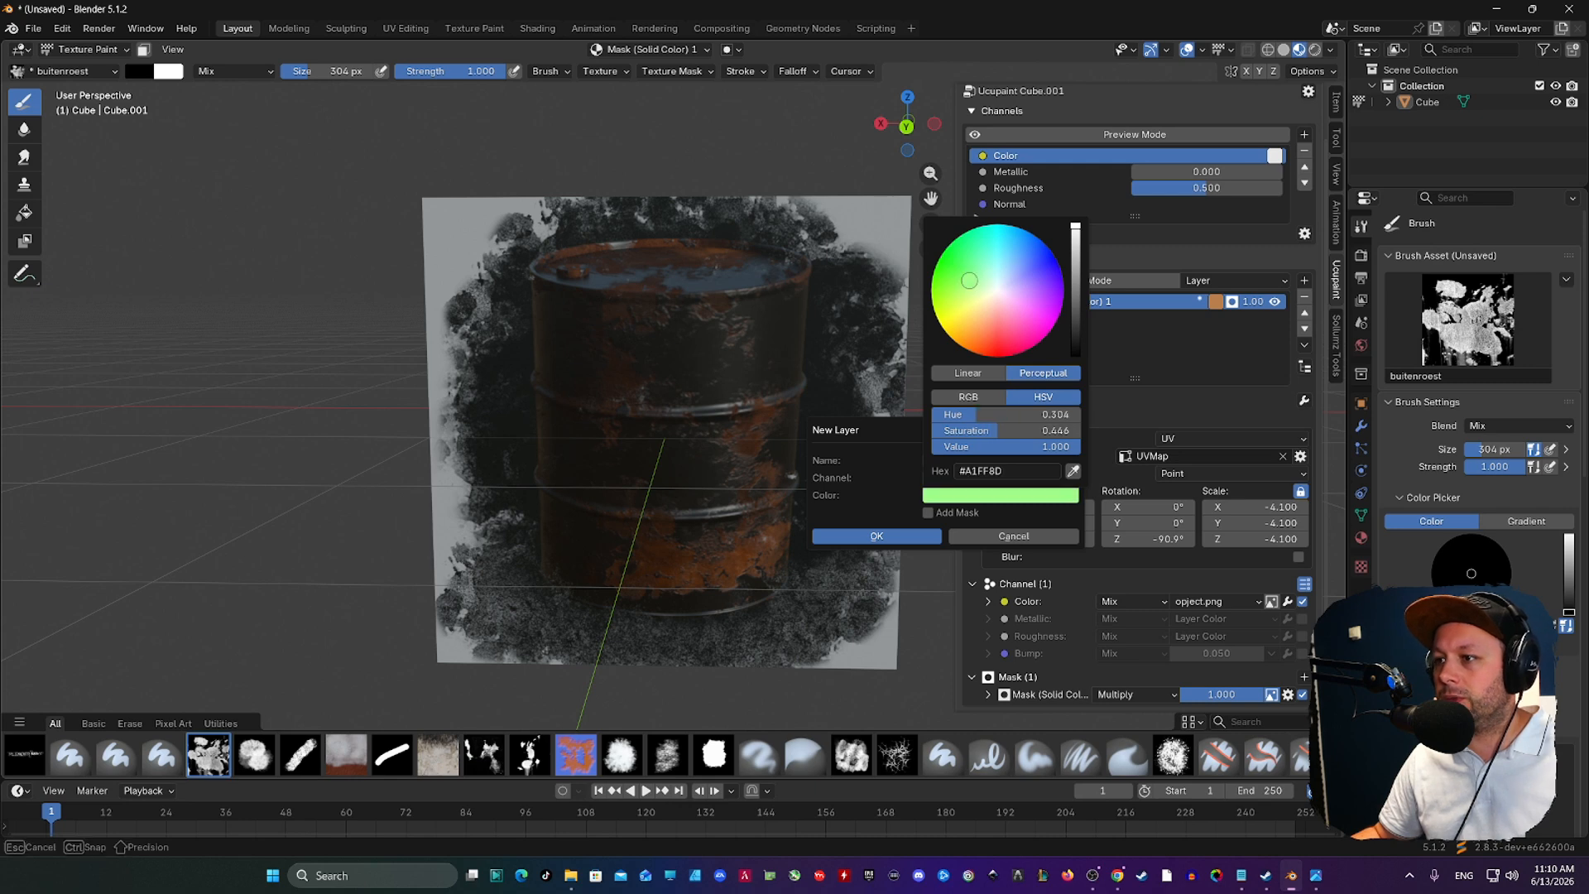
click(876, 538)
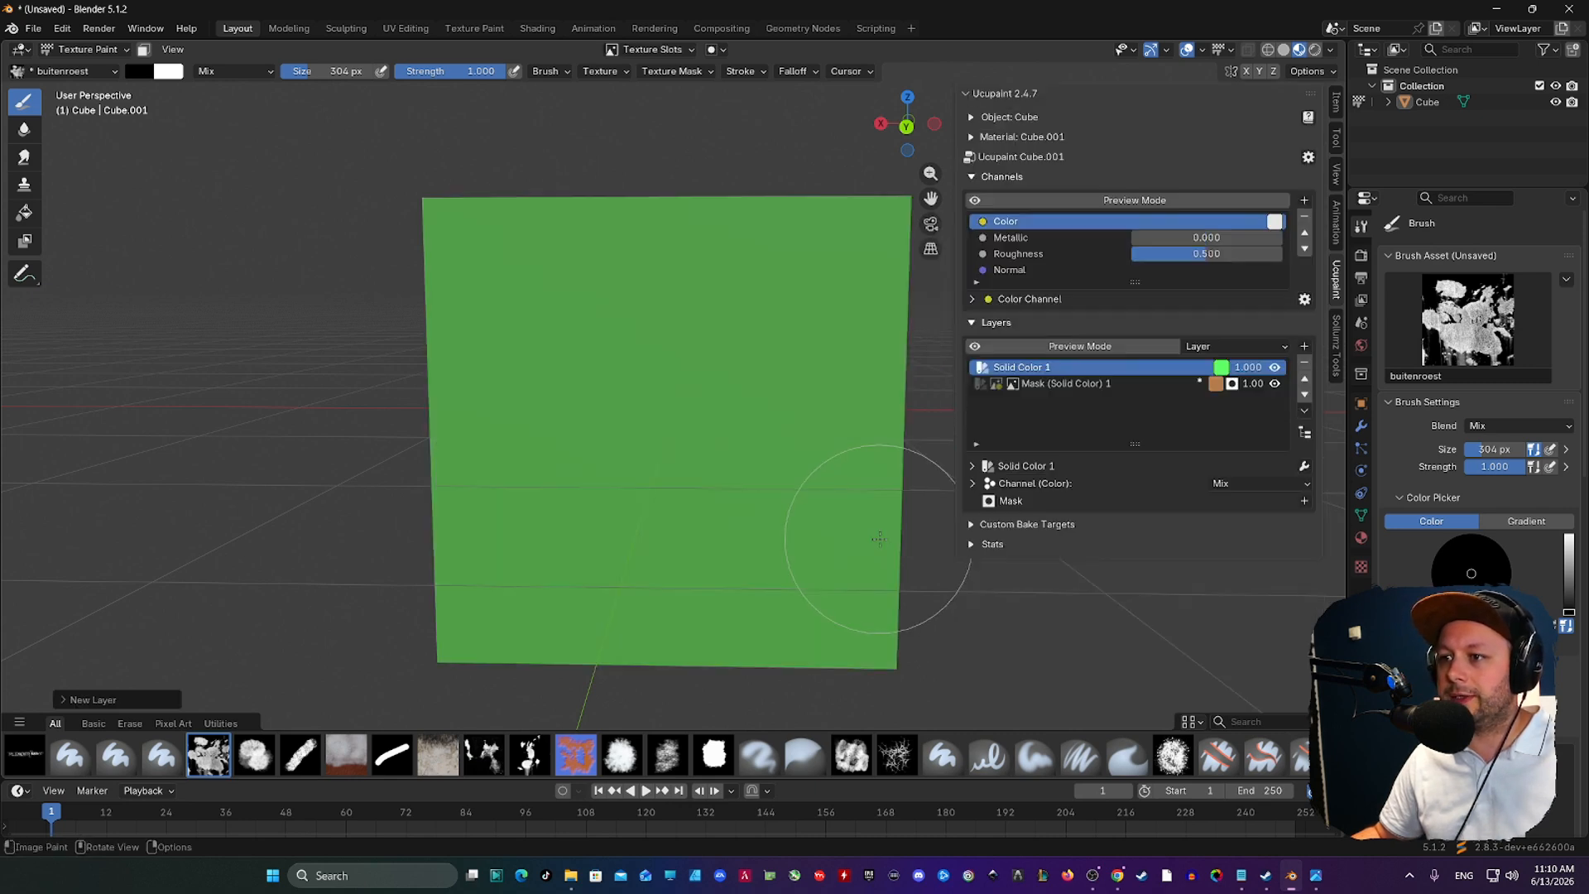
- Inspect the cube with the green layer switched off and on again to compare it with the barrel image beneath
middle_drag(659, 199, 606, 437)
middle_drag(716, 424, 742, 462)
middle_drag(777, 392, 786, 385)
click(1274, 367)
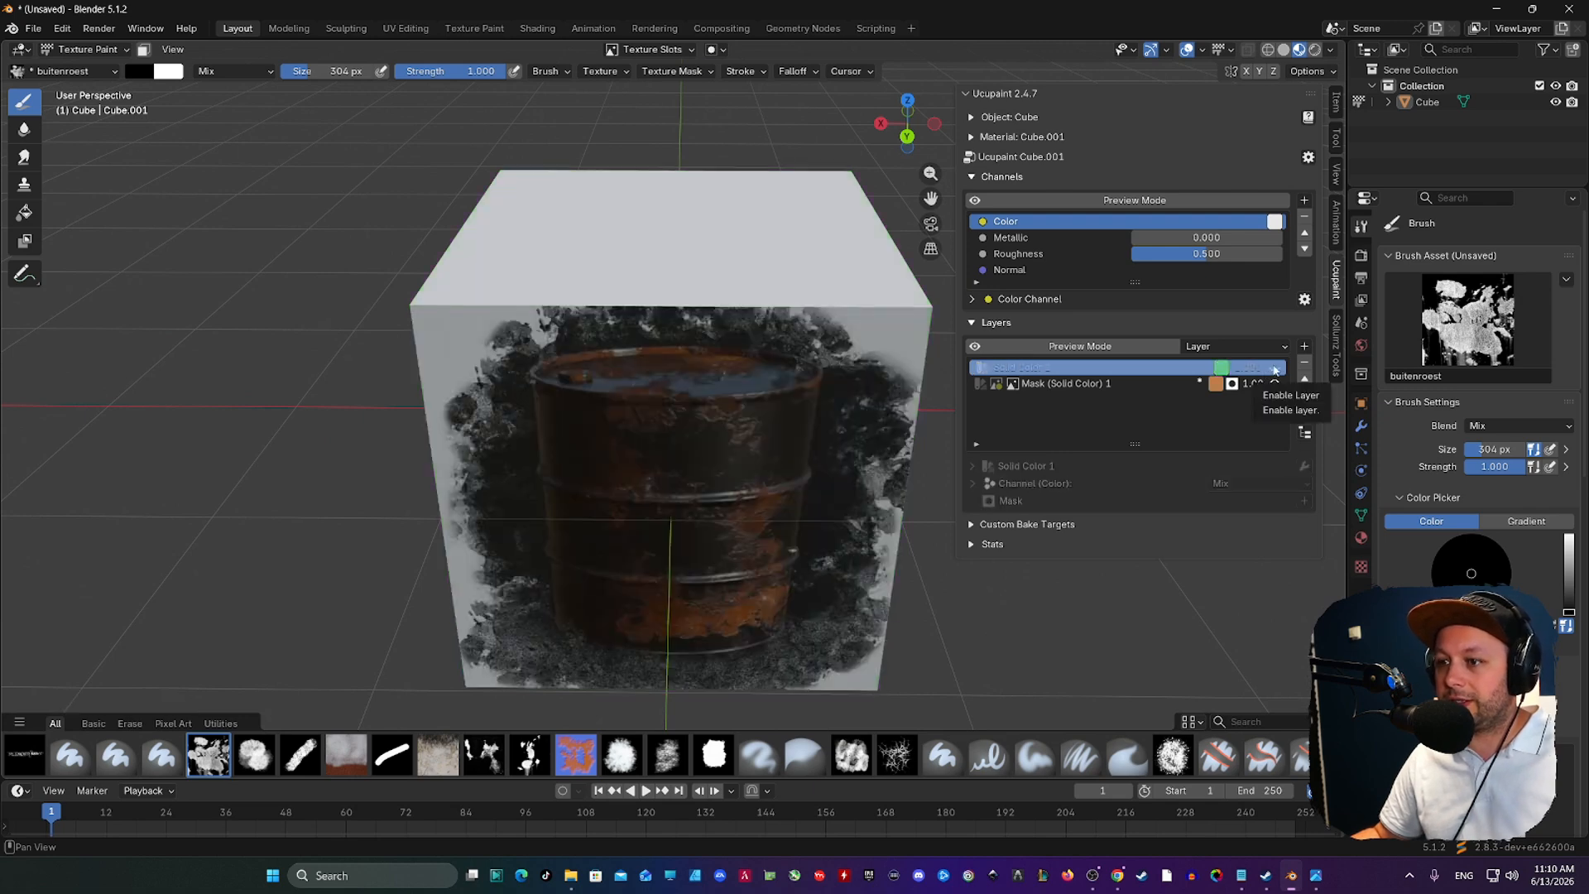
middle_drag(719, 451, 695, 328)
middle_drag(709, 437, 700, 433)
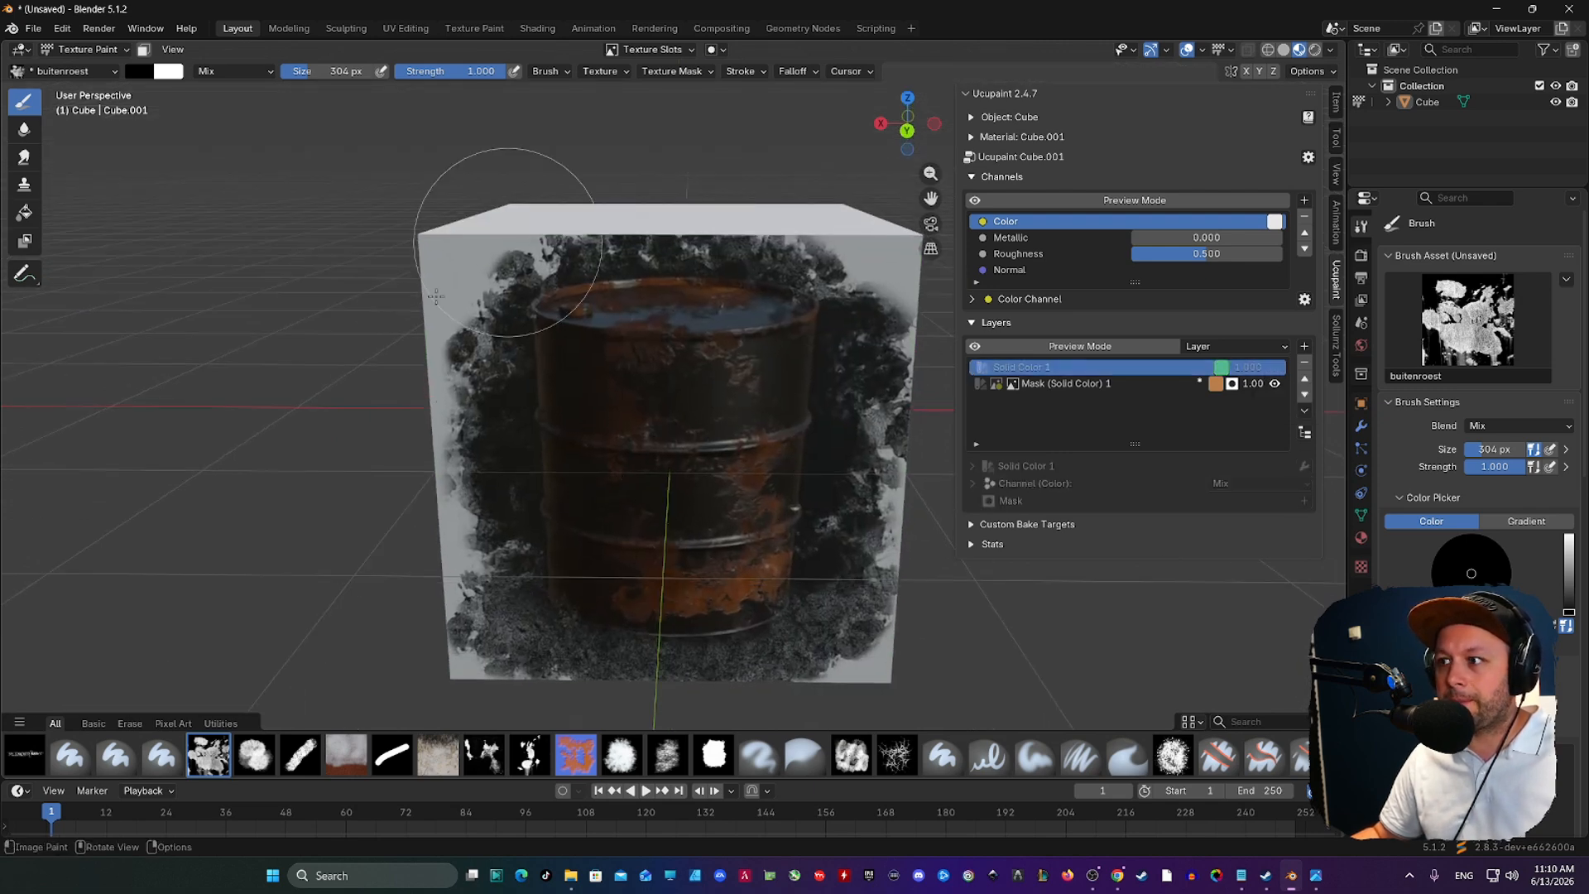
click(1274, 368)
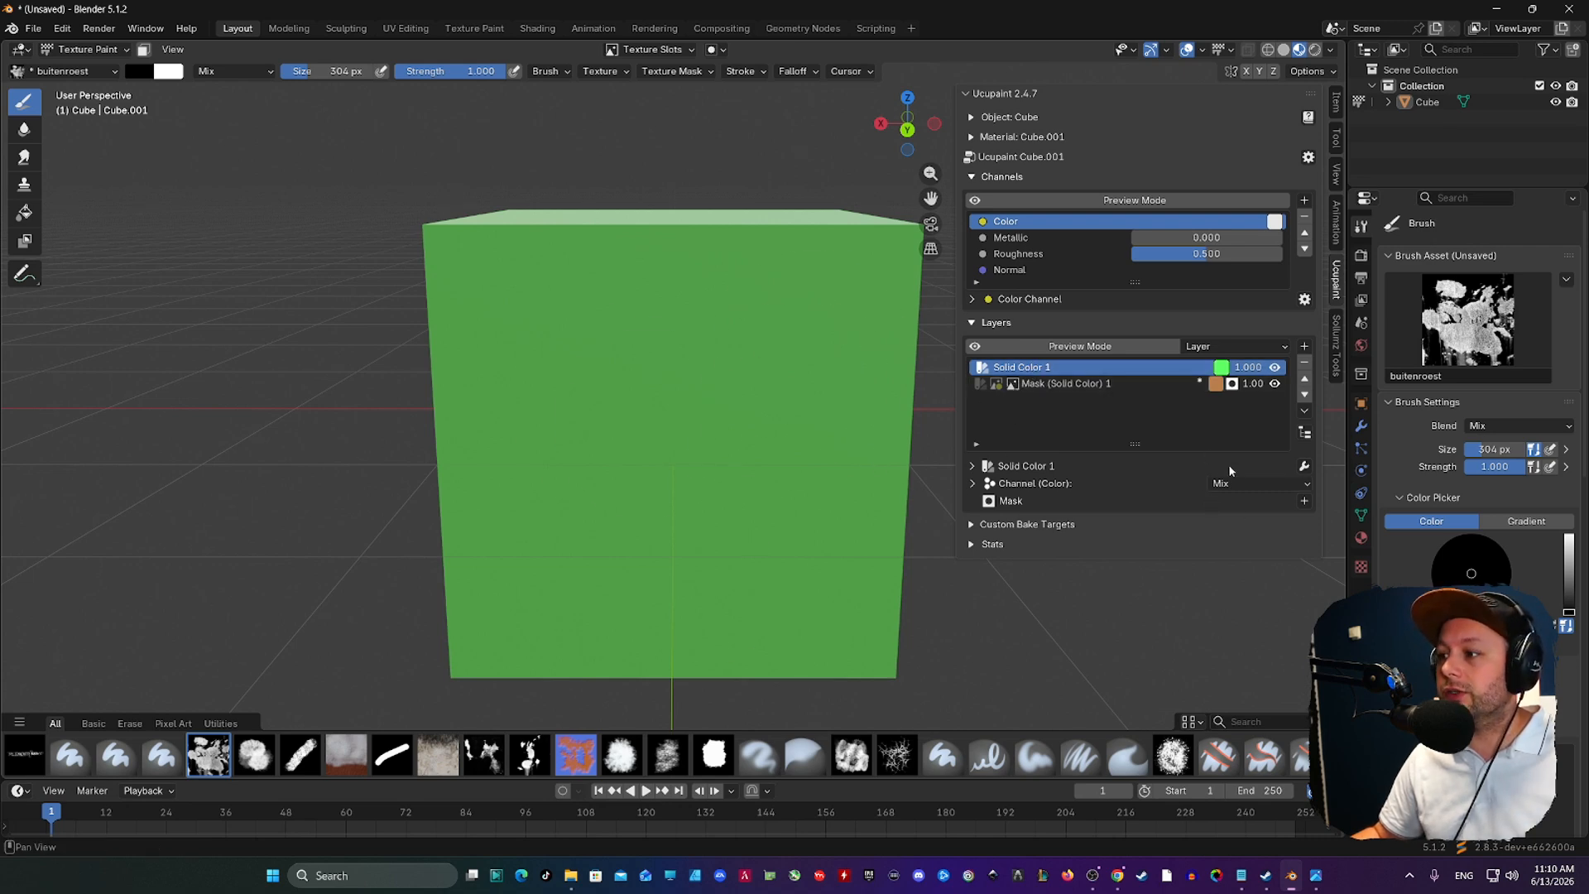
- Add an image mask to the green layer at 2048 resolution, coloured Black (Full Transparency), with Multiply blending
click(1304, 502)
click(914, 535)
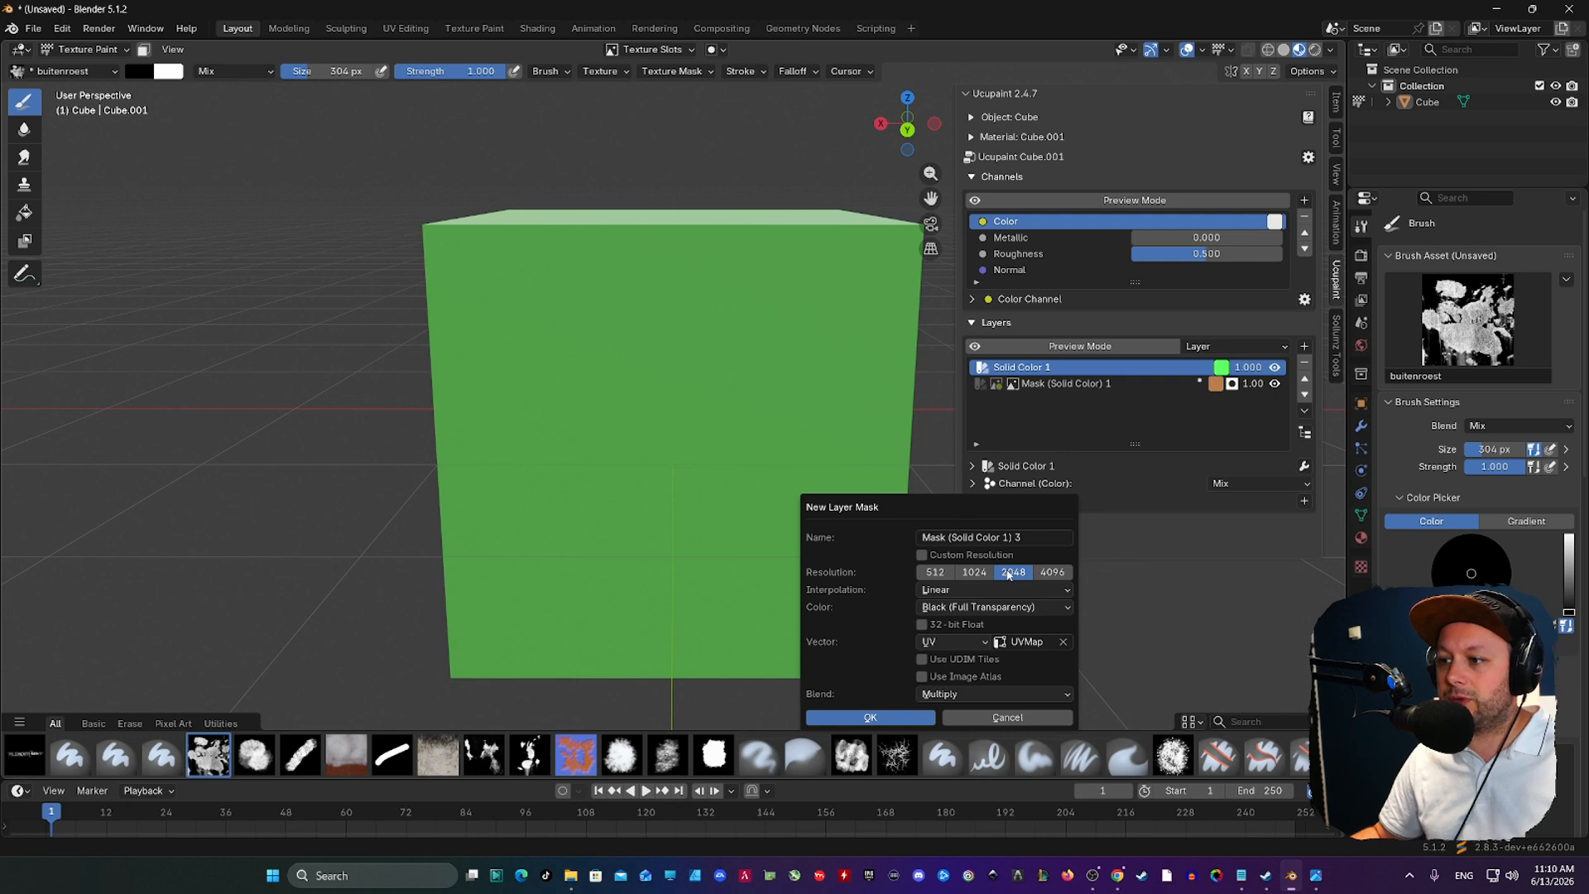
click(940, 609)
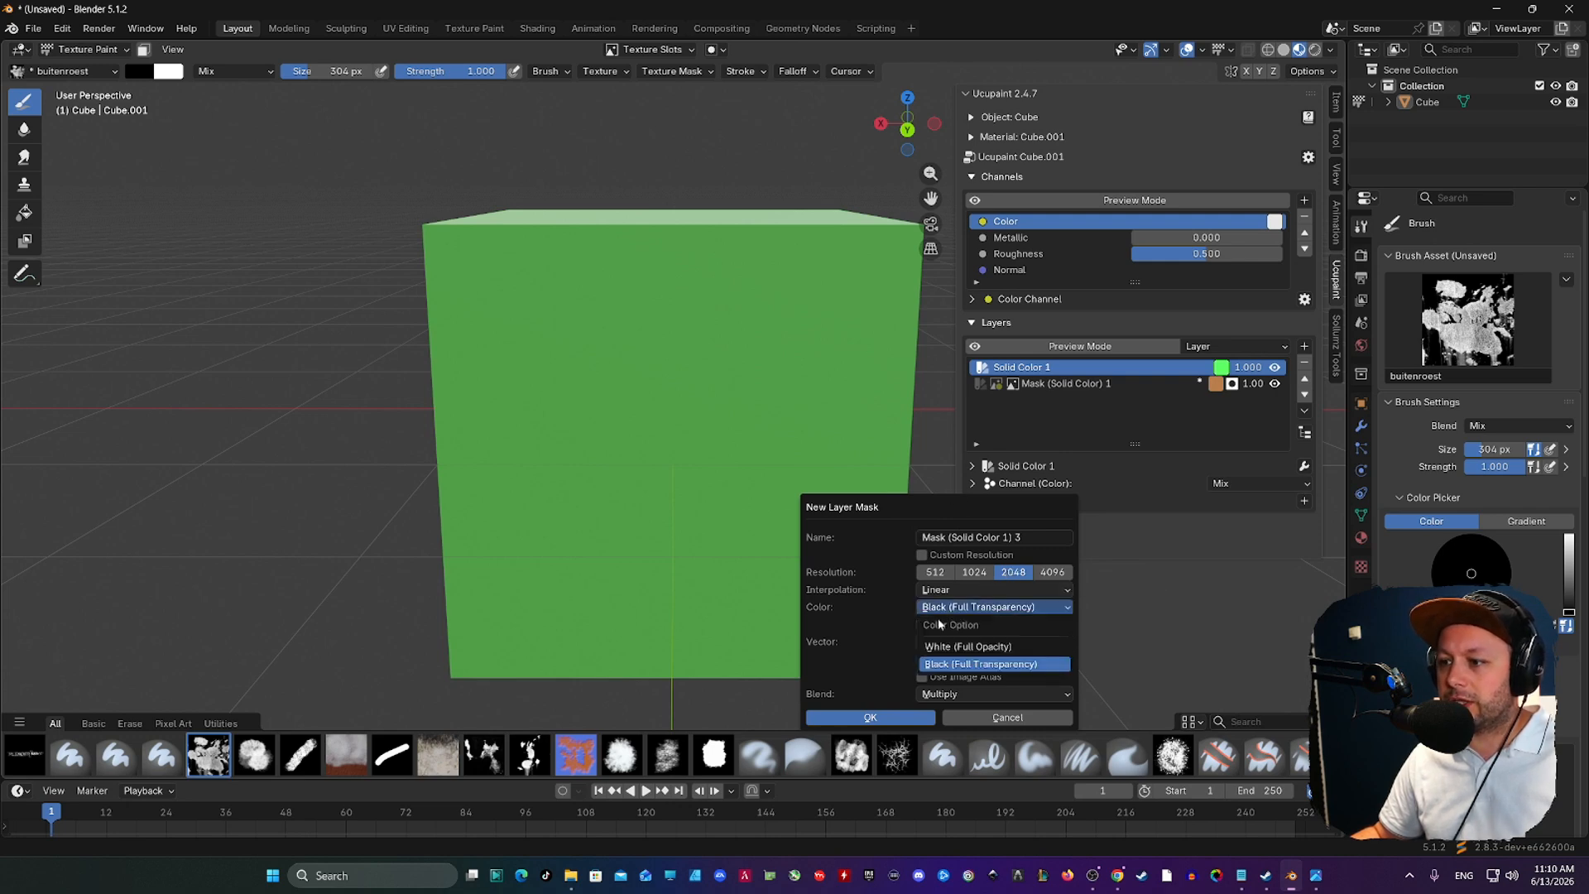
click(937, 664)
click(870, 717)
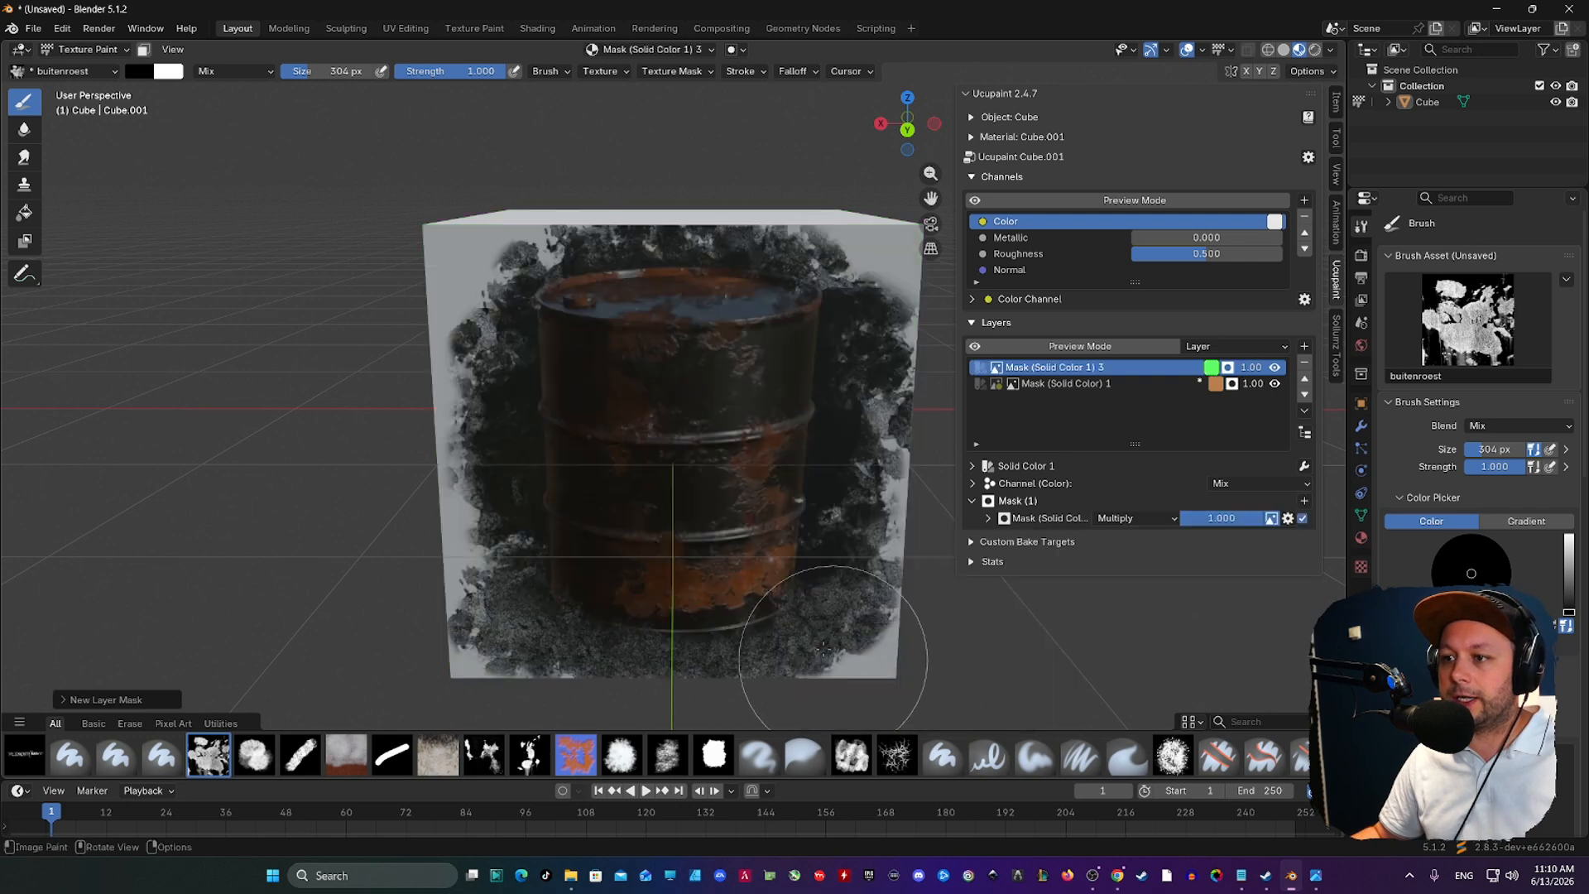
- Enlarge the brush to 334 px, swap to white, undo a trial dab, and reveal green at the face's lower-right corner
middle_drag(700, 457, 680, 449)
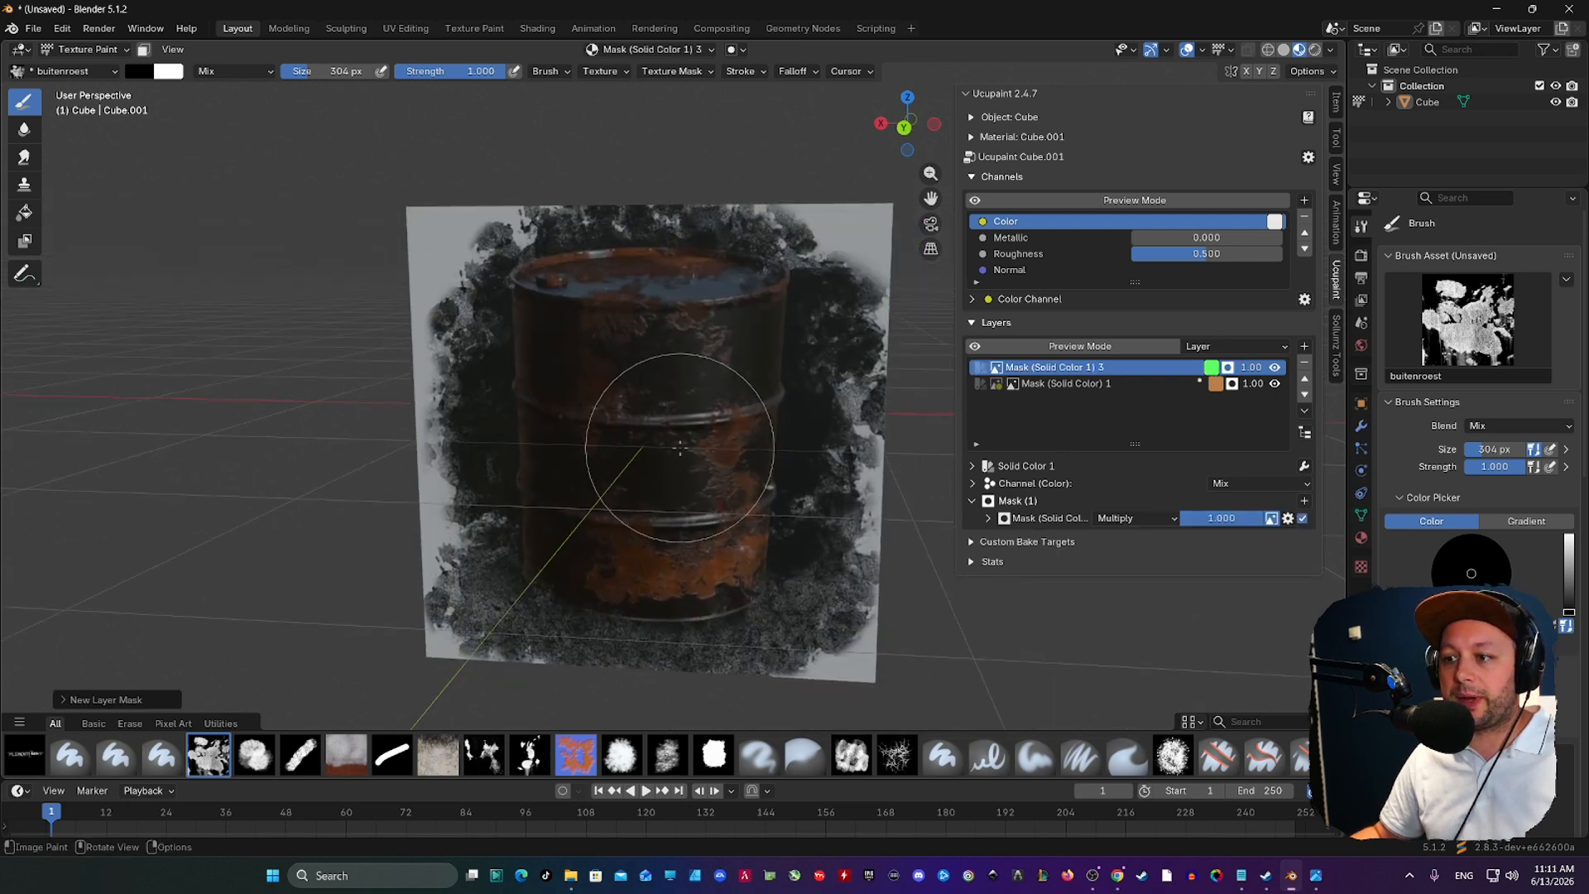
key(f)
click(762, 480)
key(x)
click(767, 500)
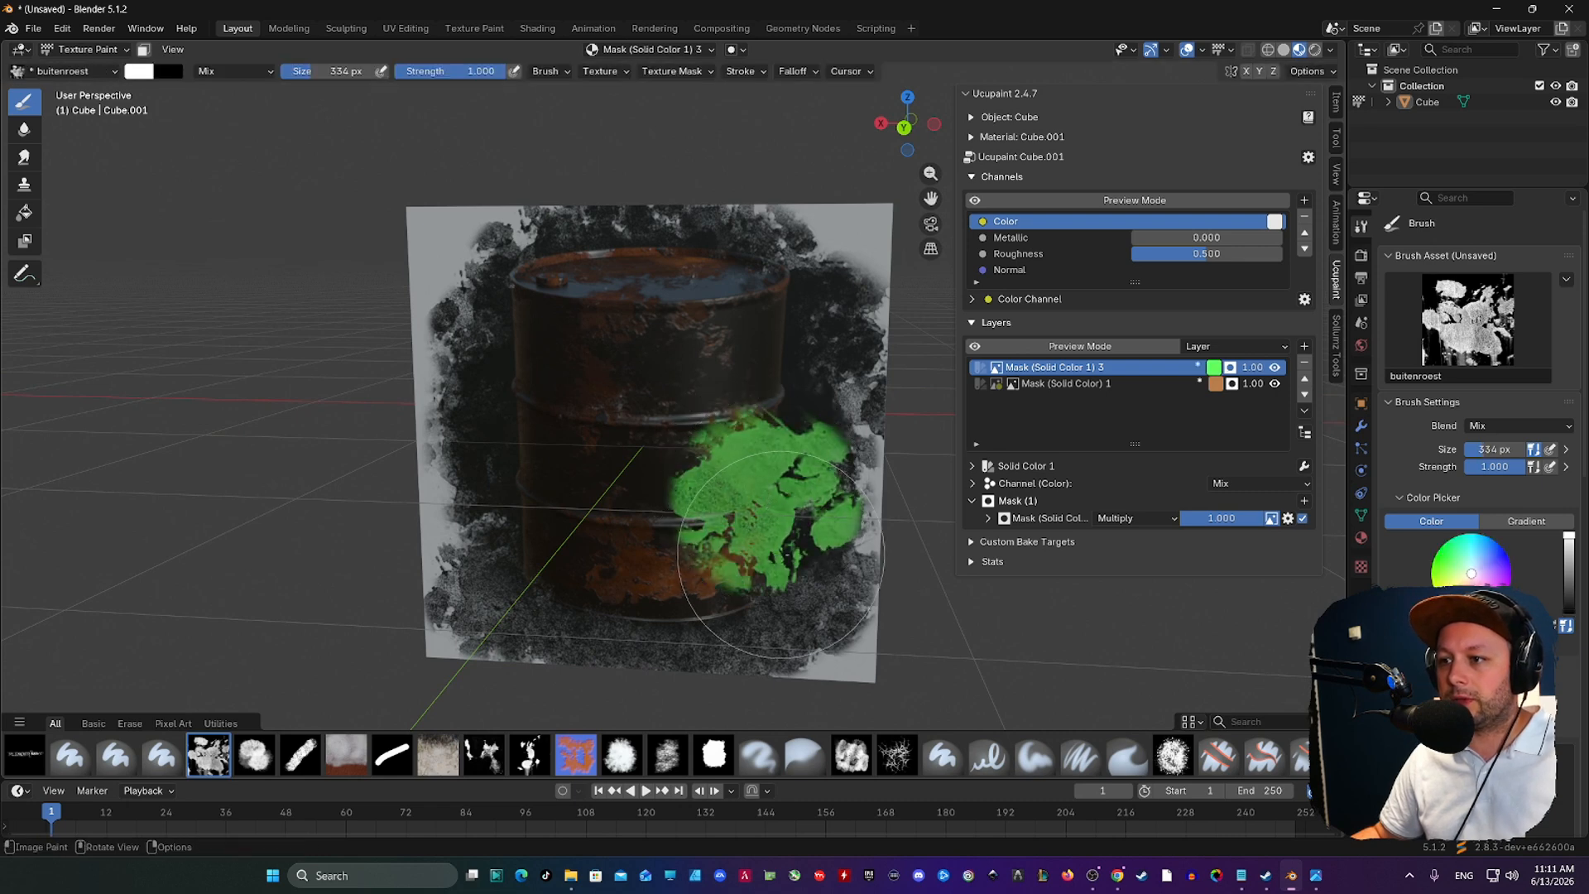
key(ctrl+z)
click(786, 586)
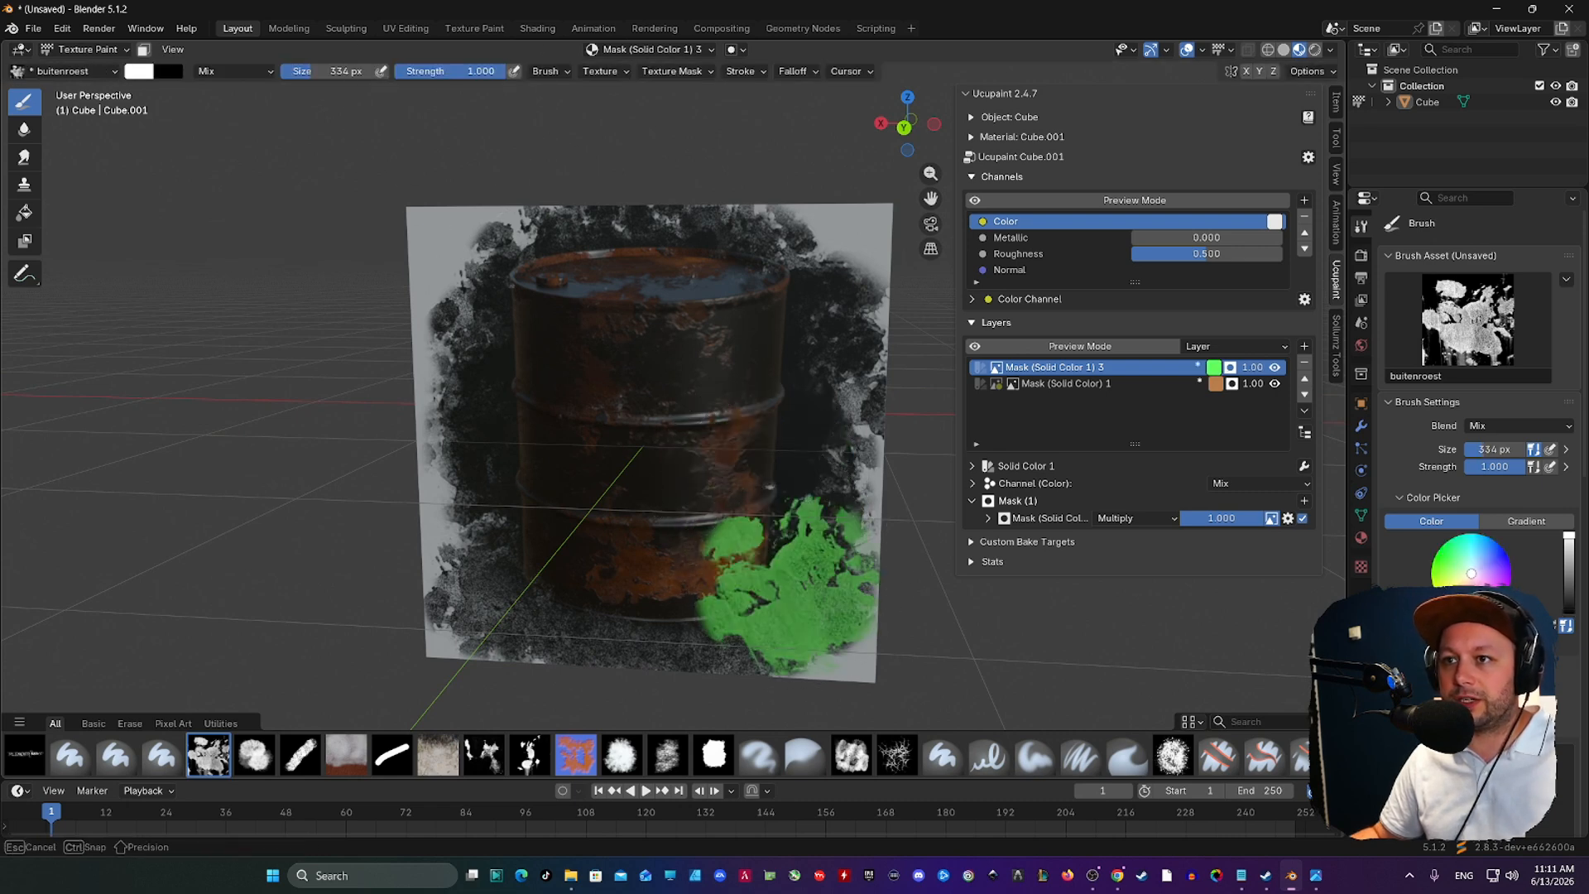
- Set the brush strength to 0.571 and dab white up the face's right side to reveal more green
drag(461, 71, 458, 71)
click(807, 539)
click(820, 429)
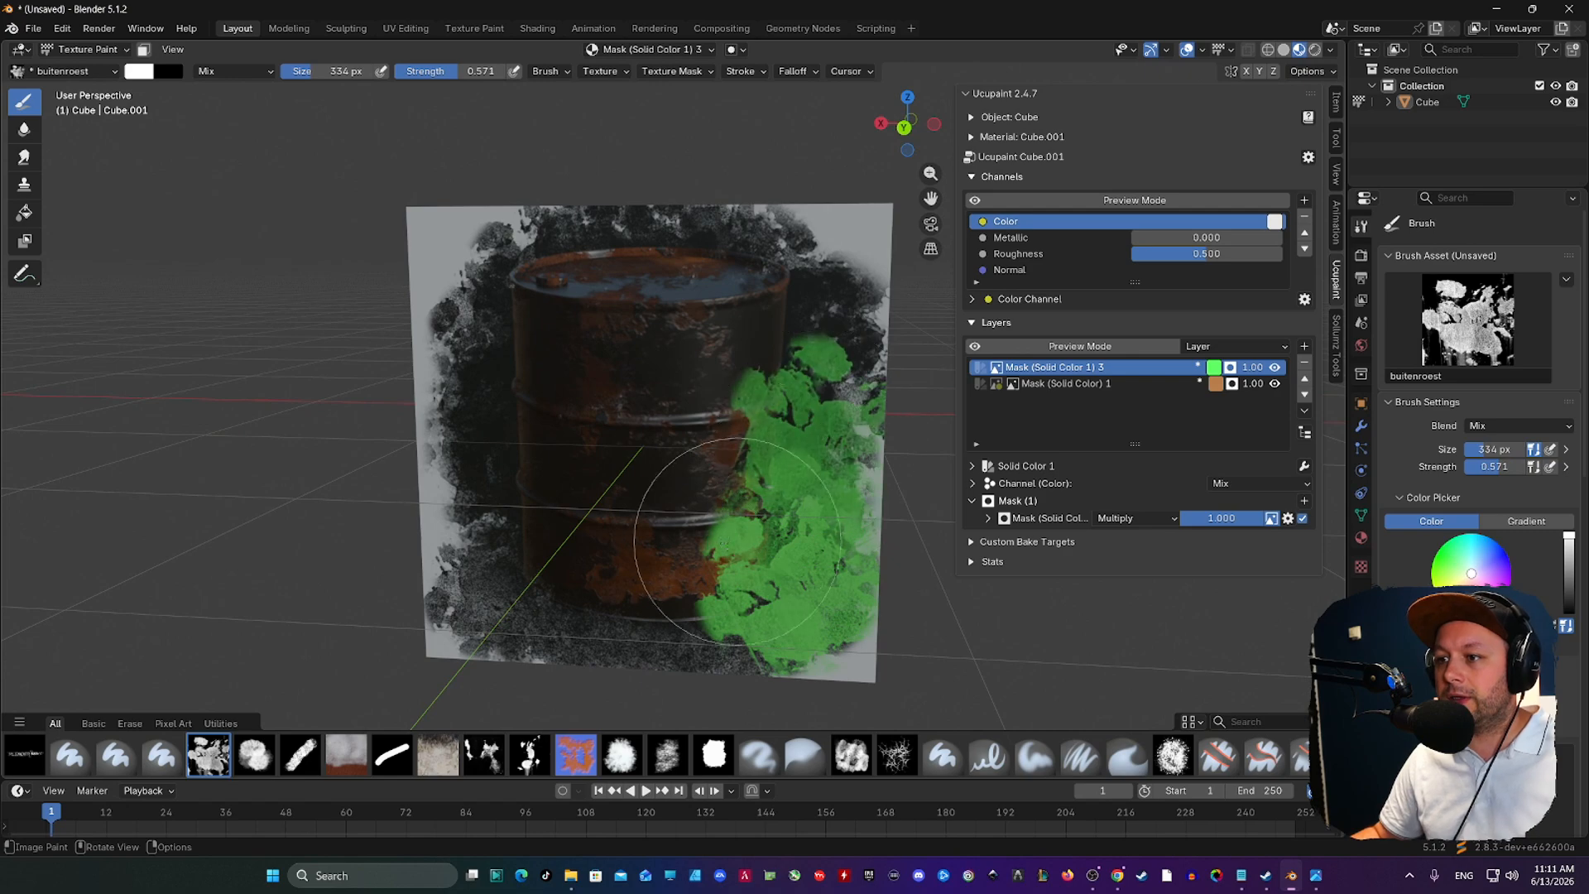
- Swap to black and dab over the green on the barrel's right side to partly hide and break it up
key(x)
click(817, 529)
click(785, 513)
click(745, 489)
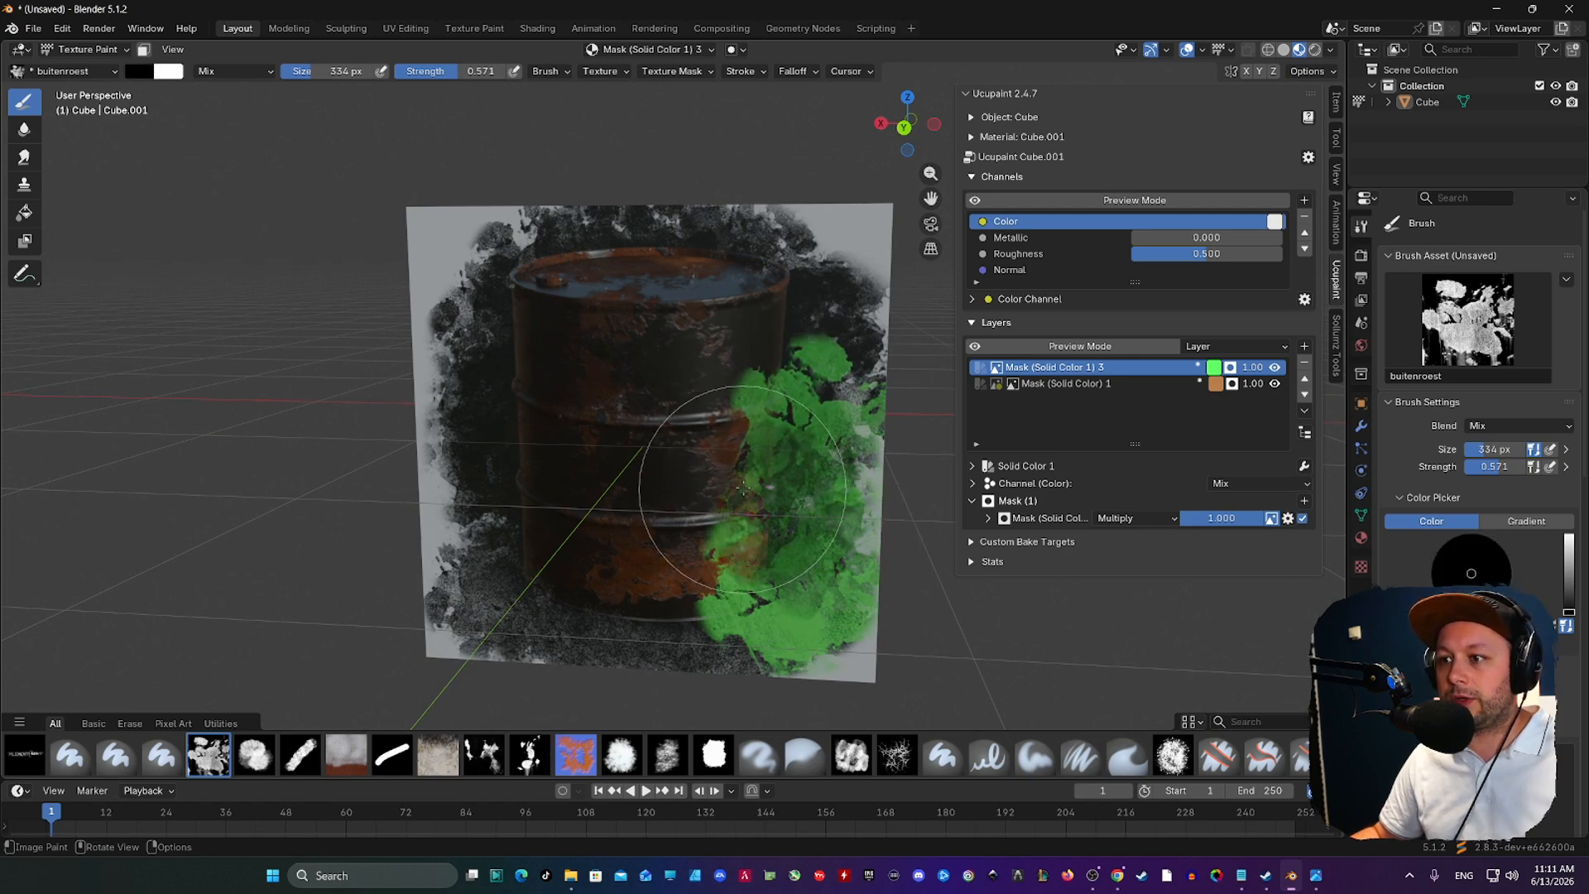
click(765, 428)
click(813, 391)
click(745, 529)
click(756, 622)
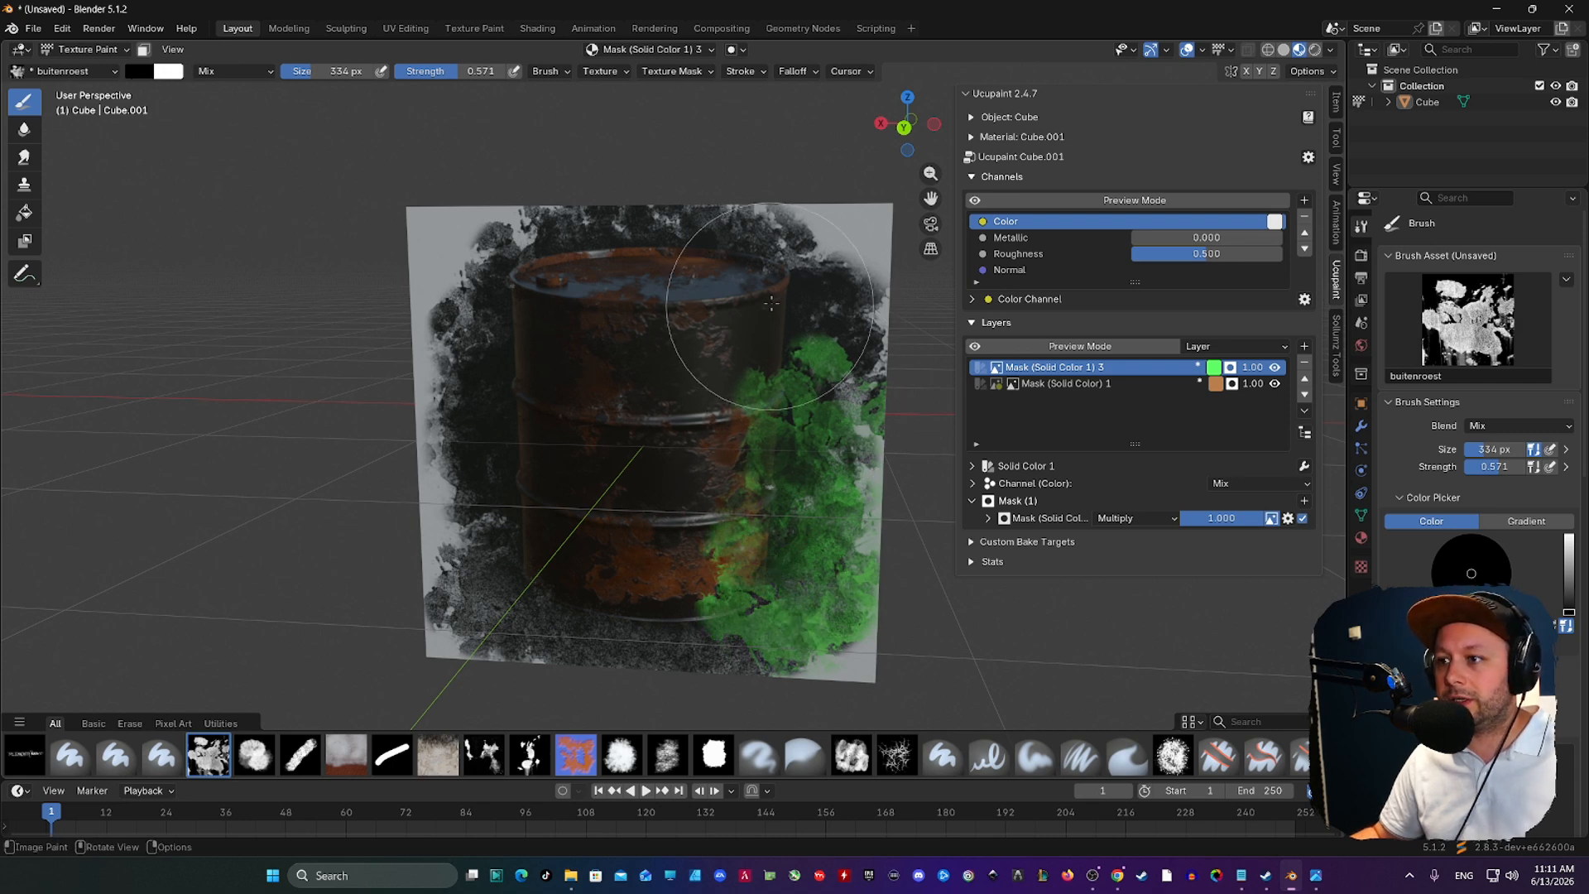
- Reveal green at the face's upper right and along its left side with white, and soften it near the barrel's base with black
key(x)
click(783, 345)
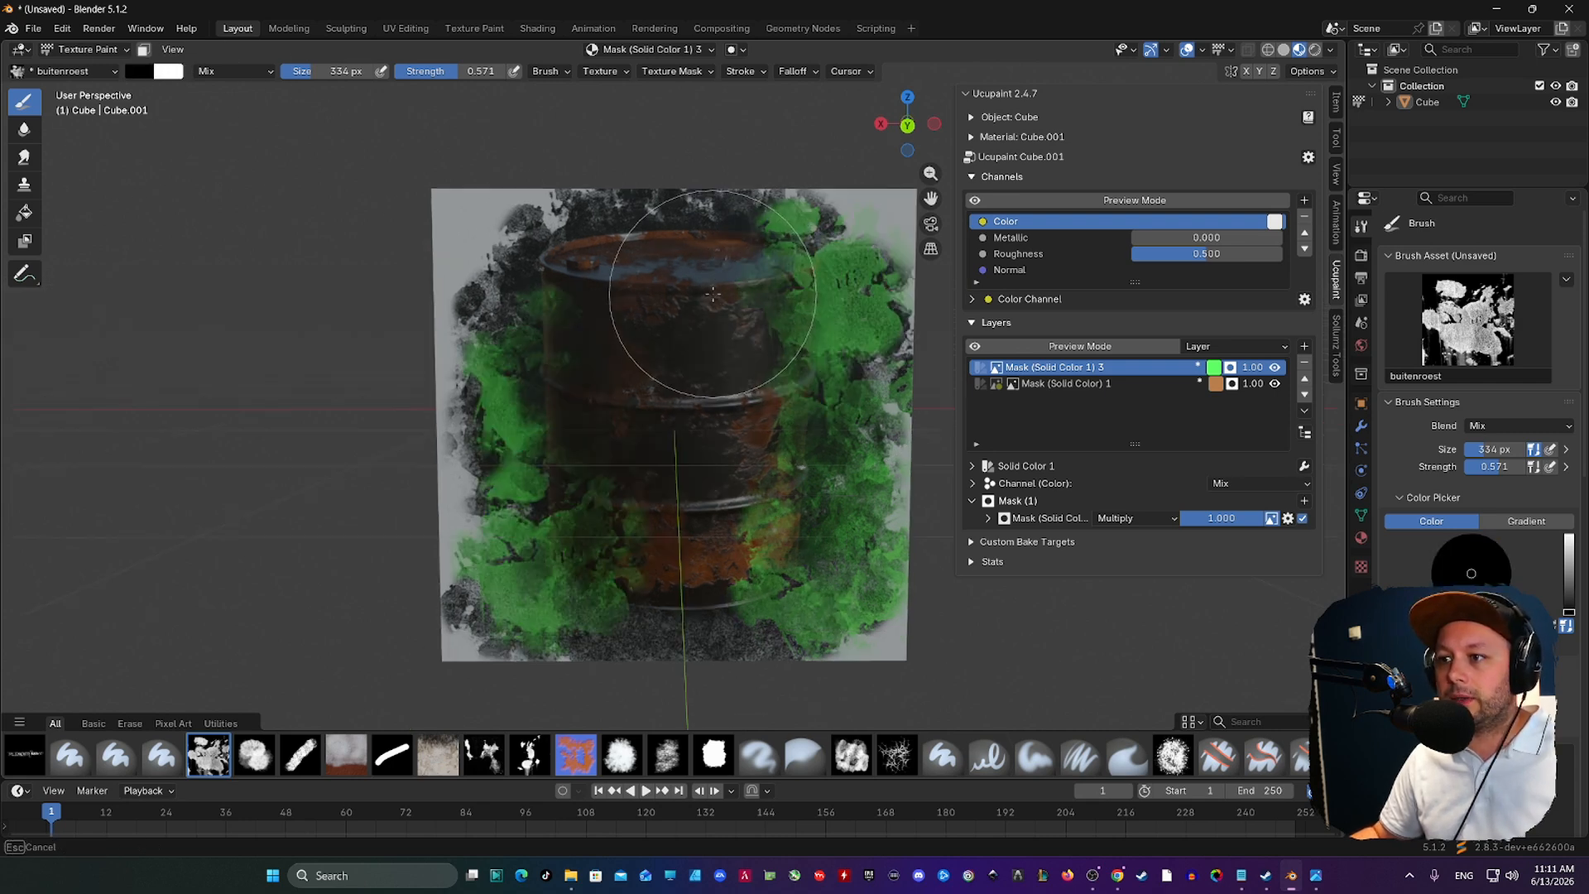
click(696, 515)
click(686, 563)
middle_drag(564, 526, 560, 547)
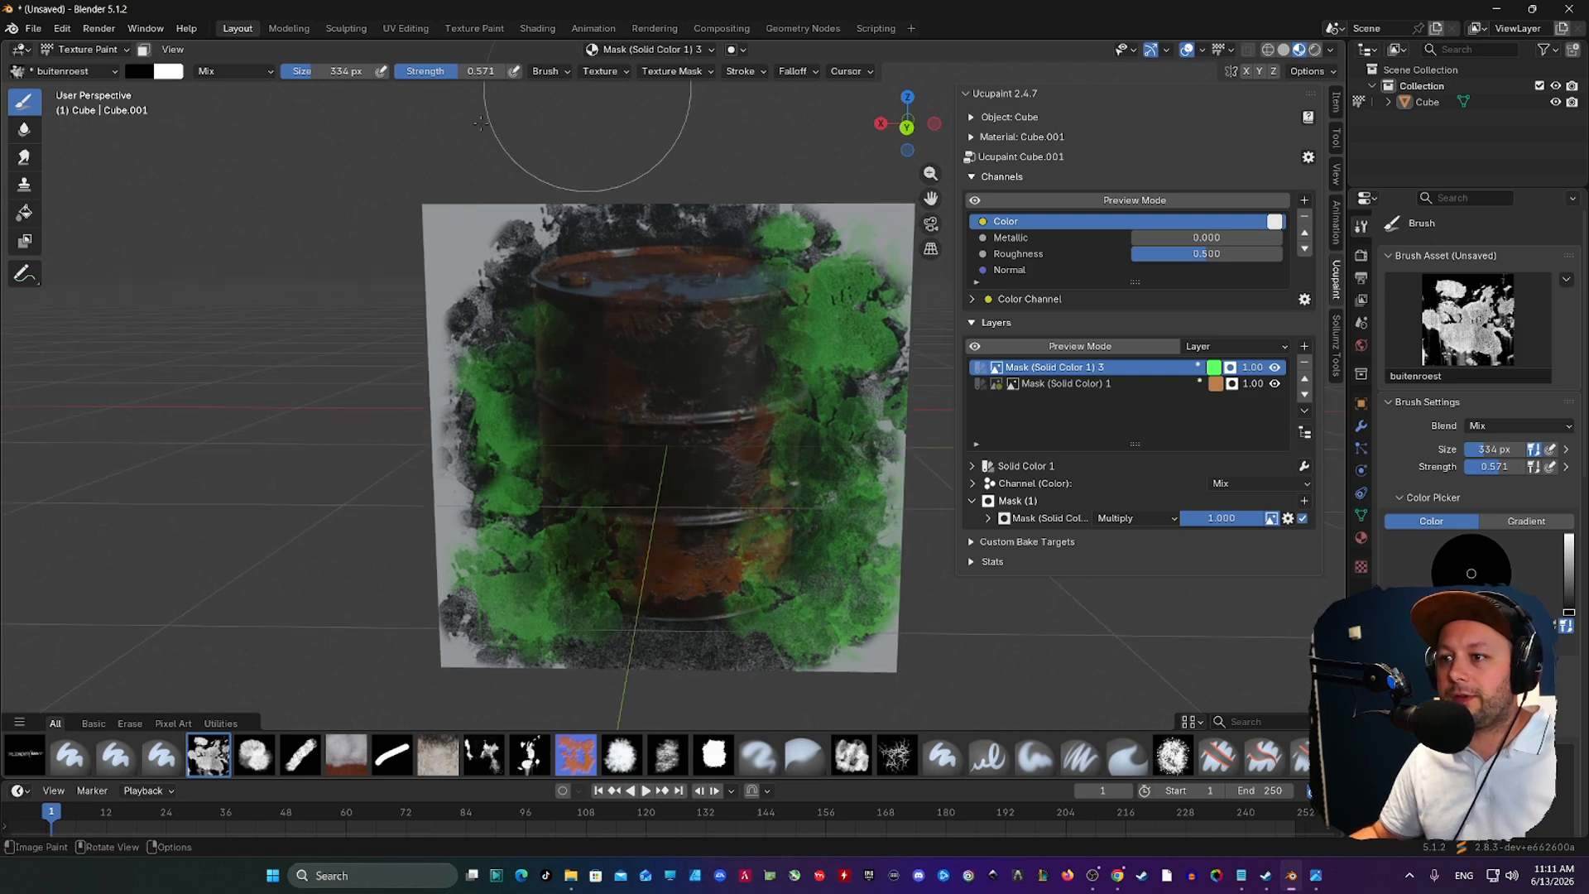
- Compare the face with the green layer off and on, and paint white to reveal green in the upper-left corner
click(1275, 369)
click(1274, 369)
scroll(464, 488, up, 1)
key(x)
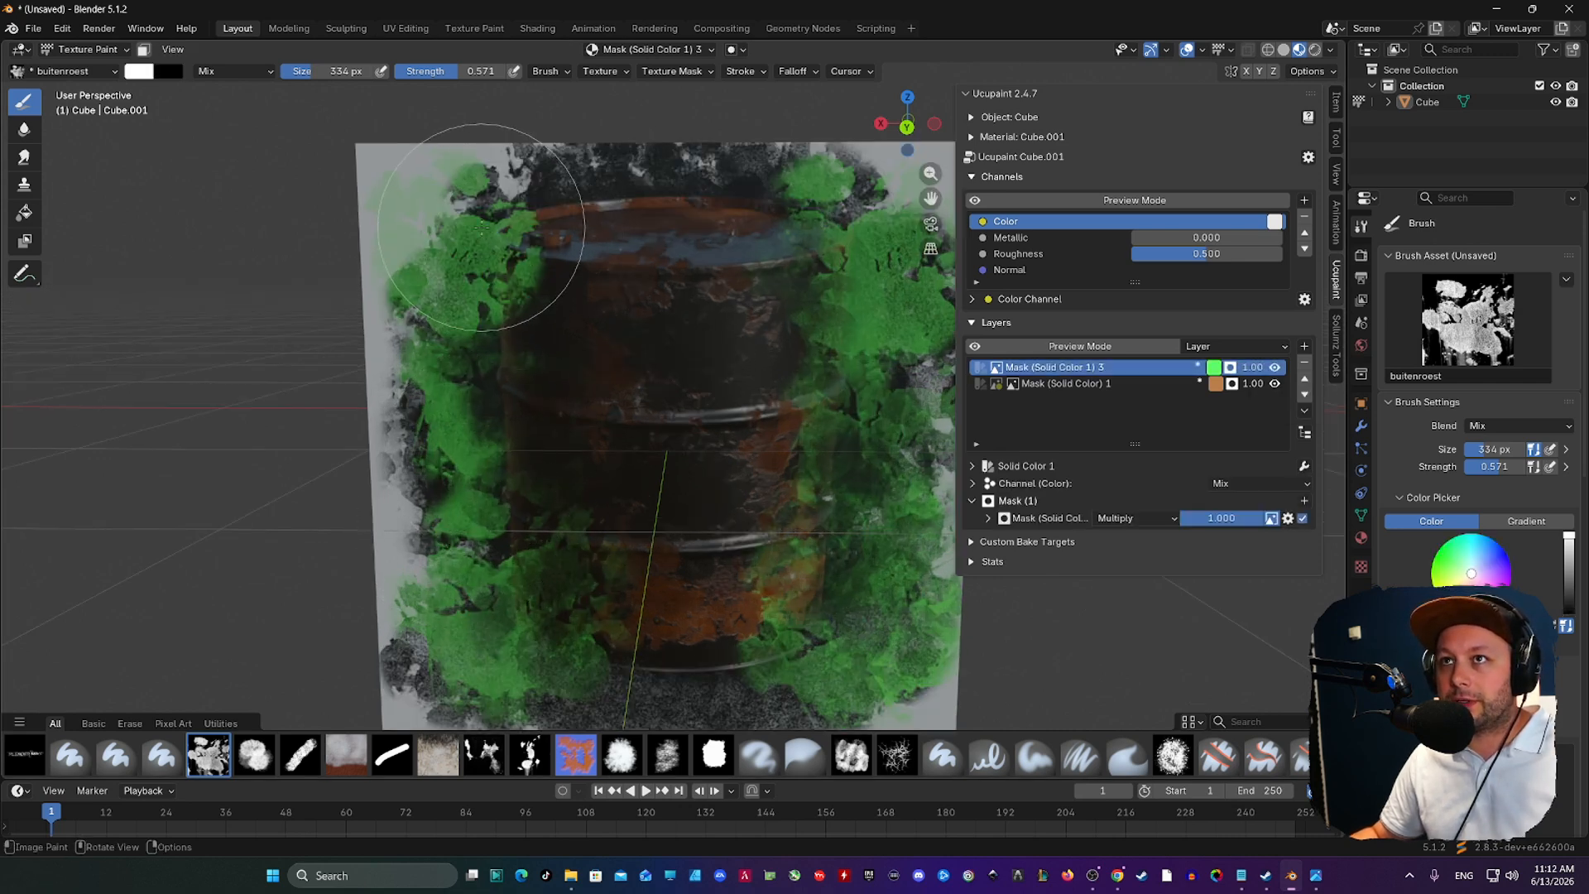
middle_drag(574, 298, 575, 302)
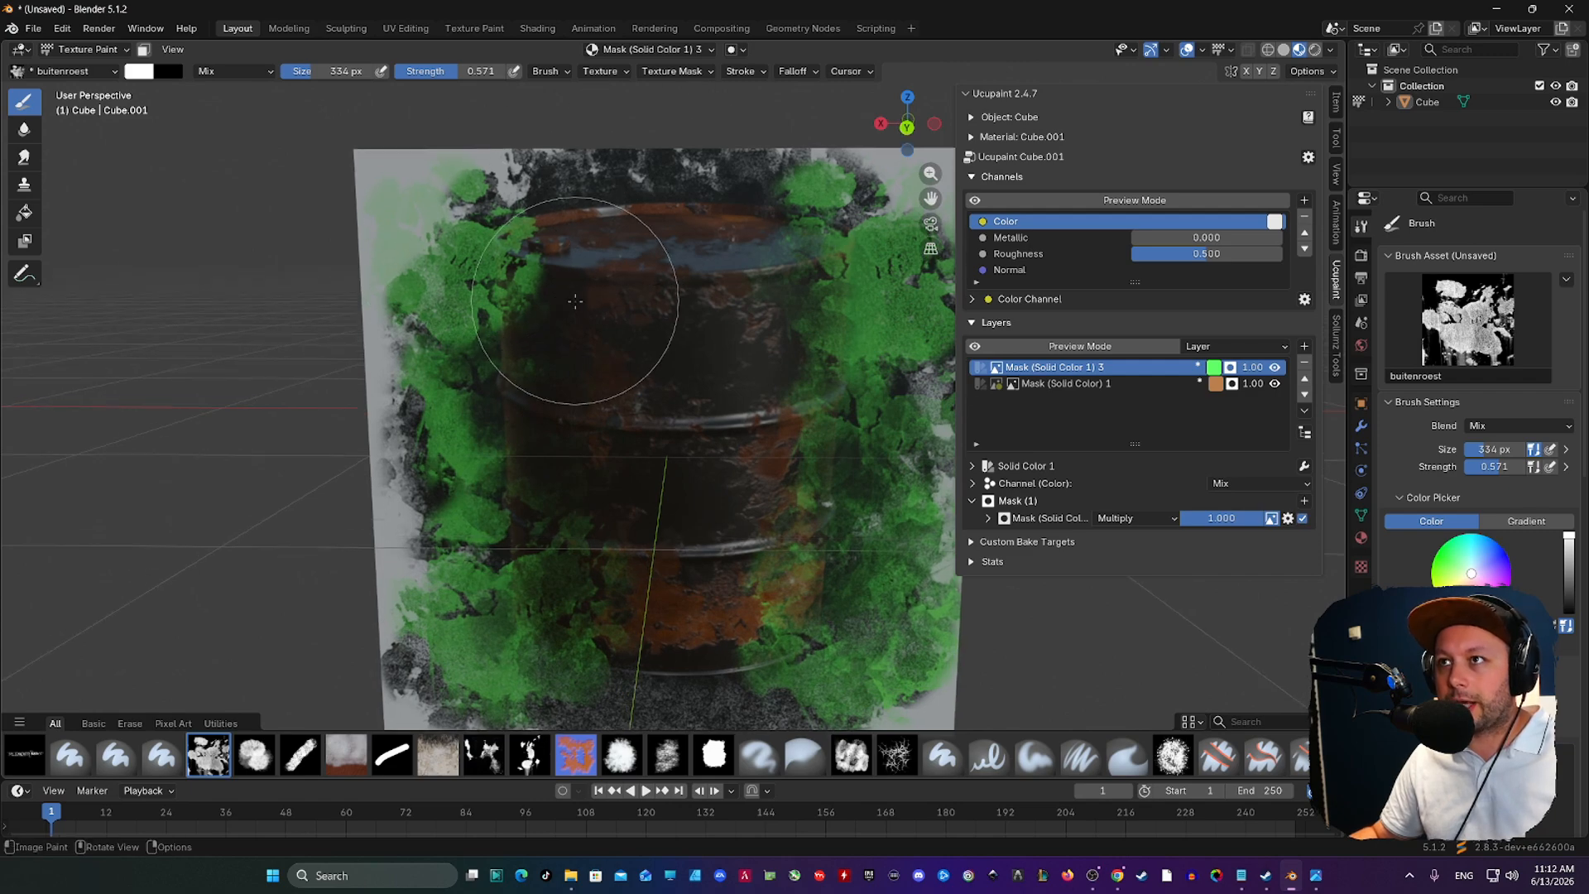
middle_drag(578, 355, 617, 319)
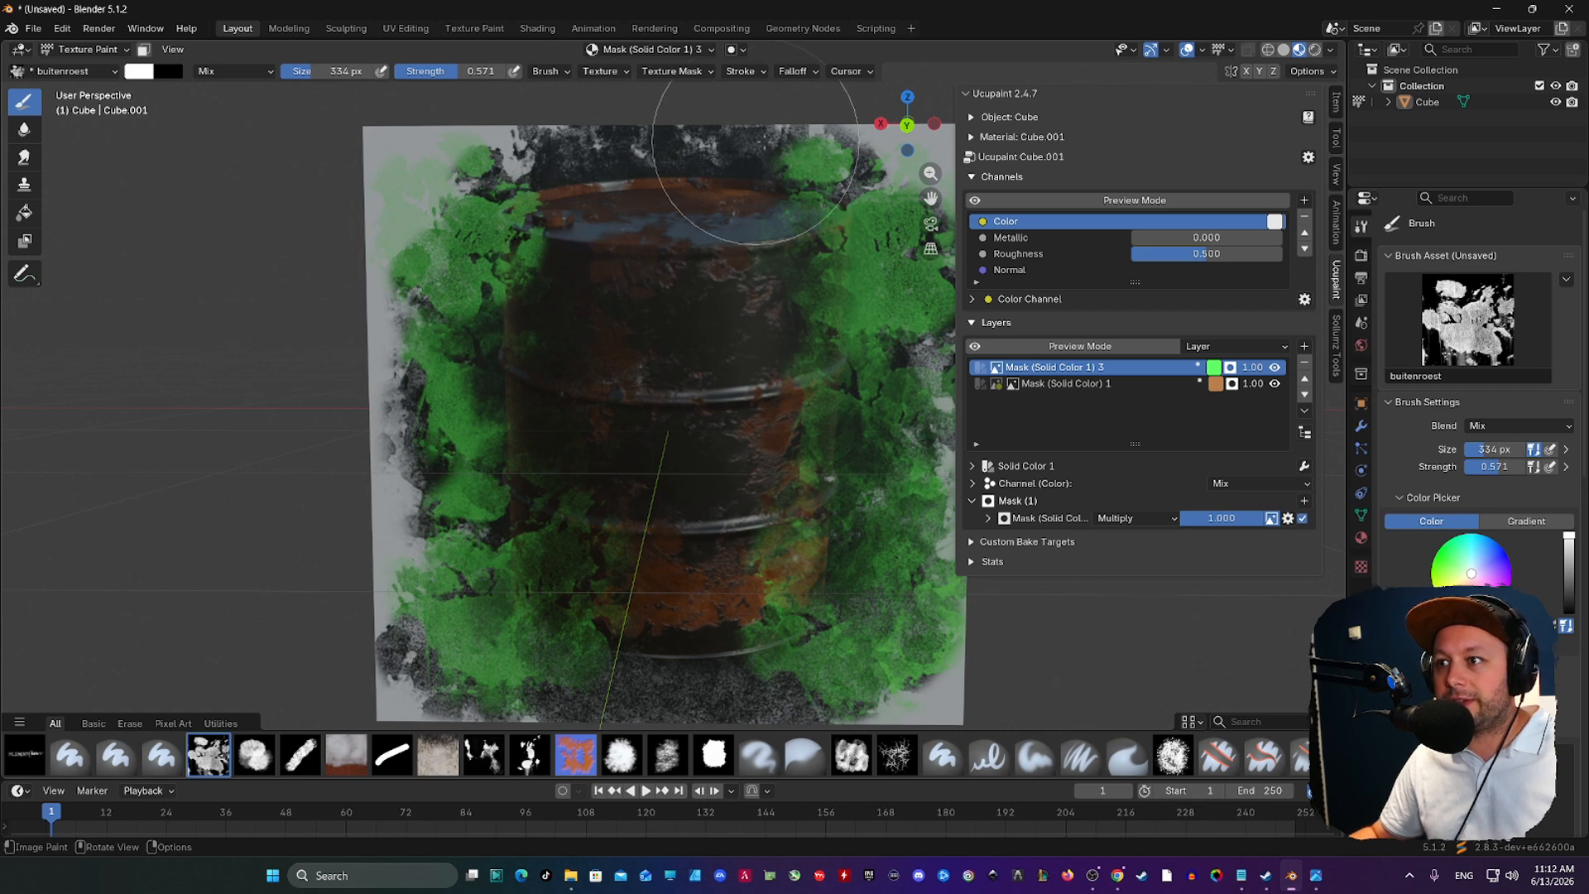
- Compare the barrel layer alone by hiding the green layer, and make the green layer visible and active again
click(1094, 383)
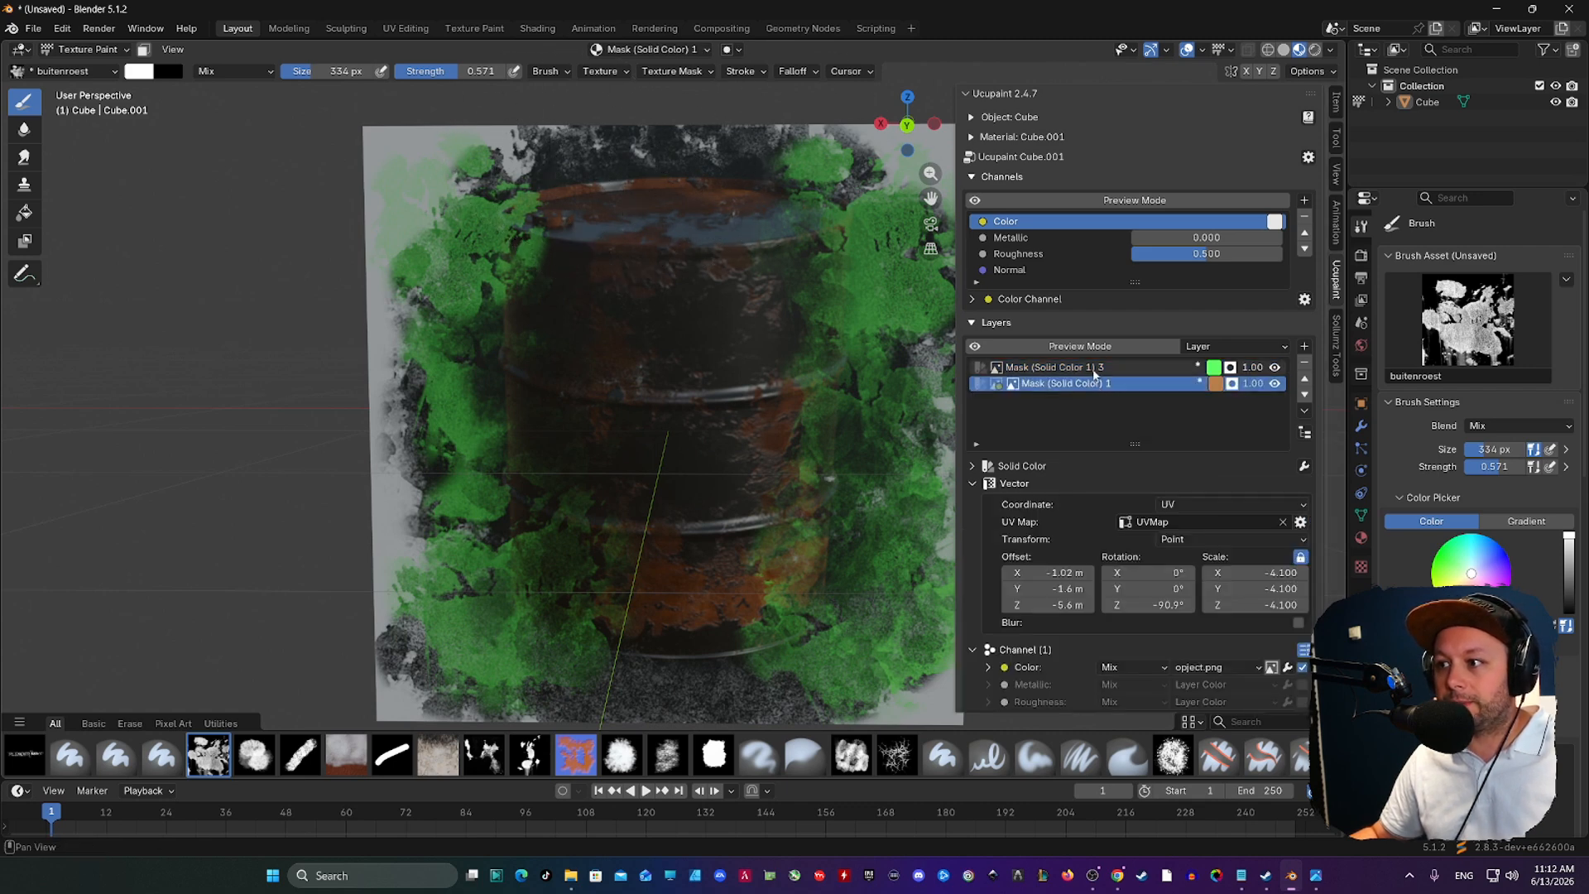
click(1274, 367)
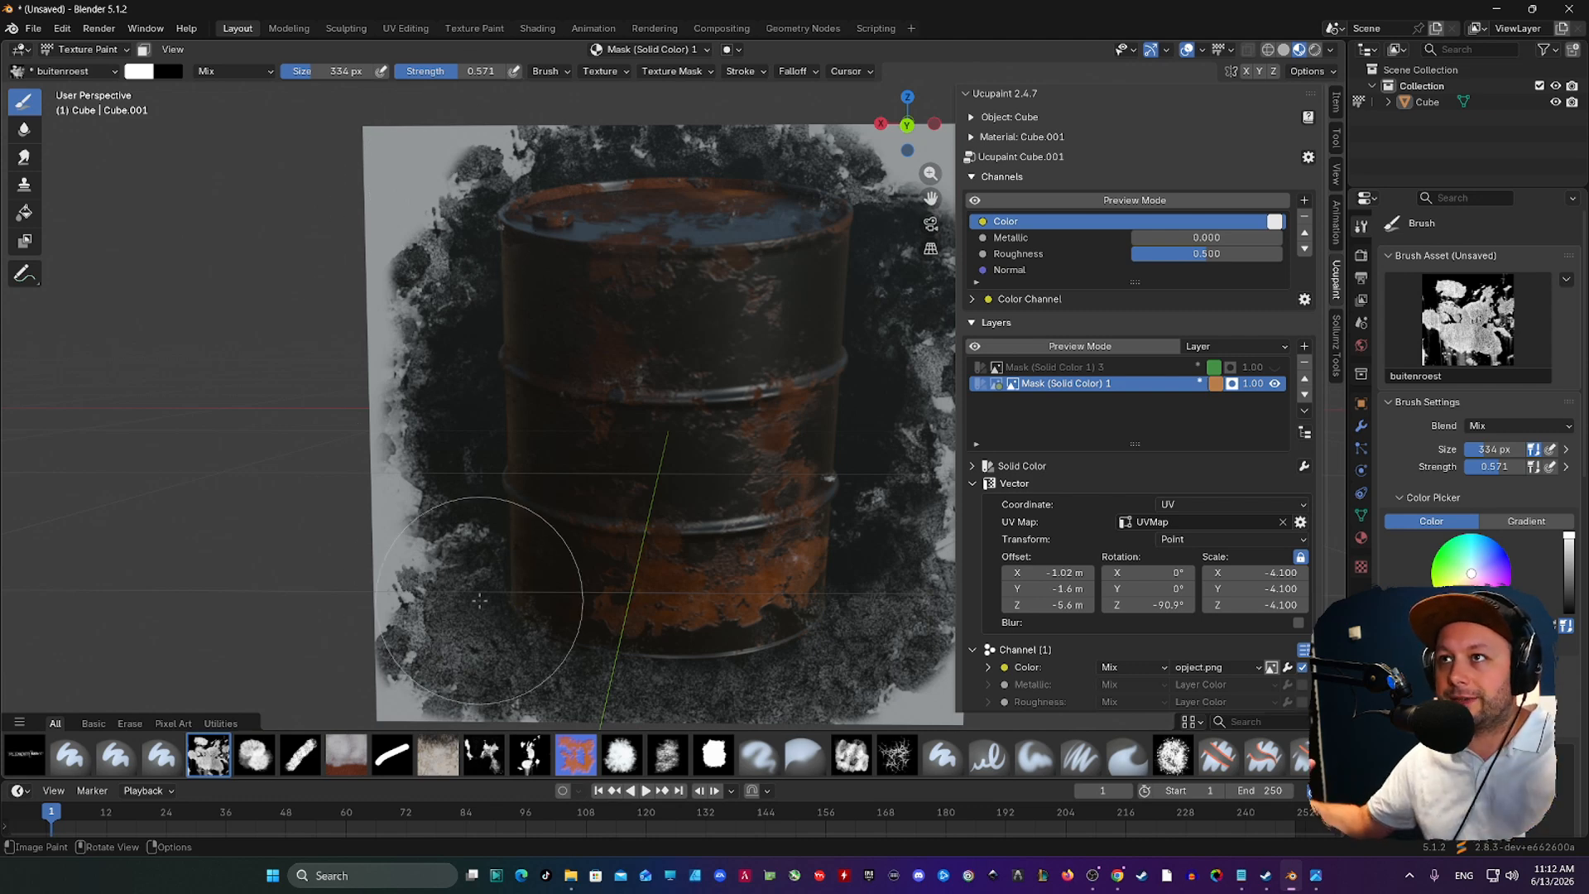
click(1185, 367)
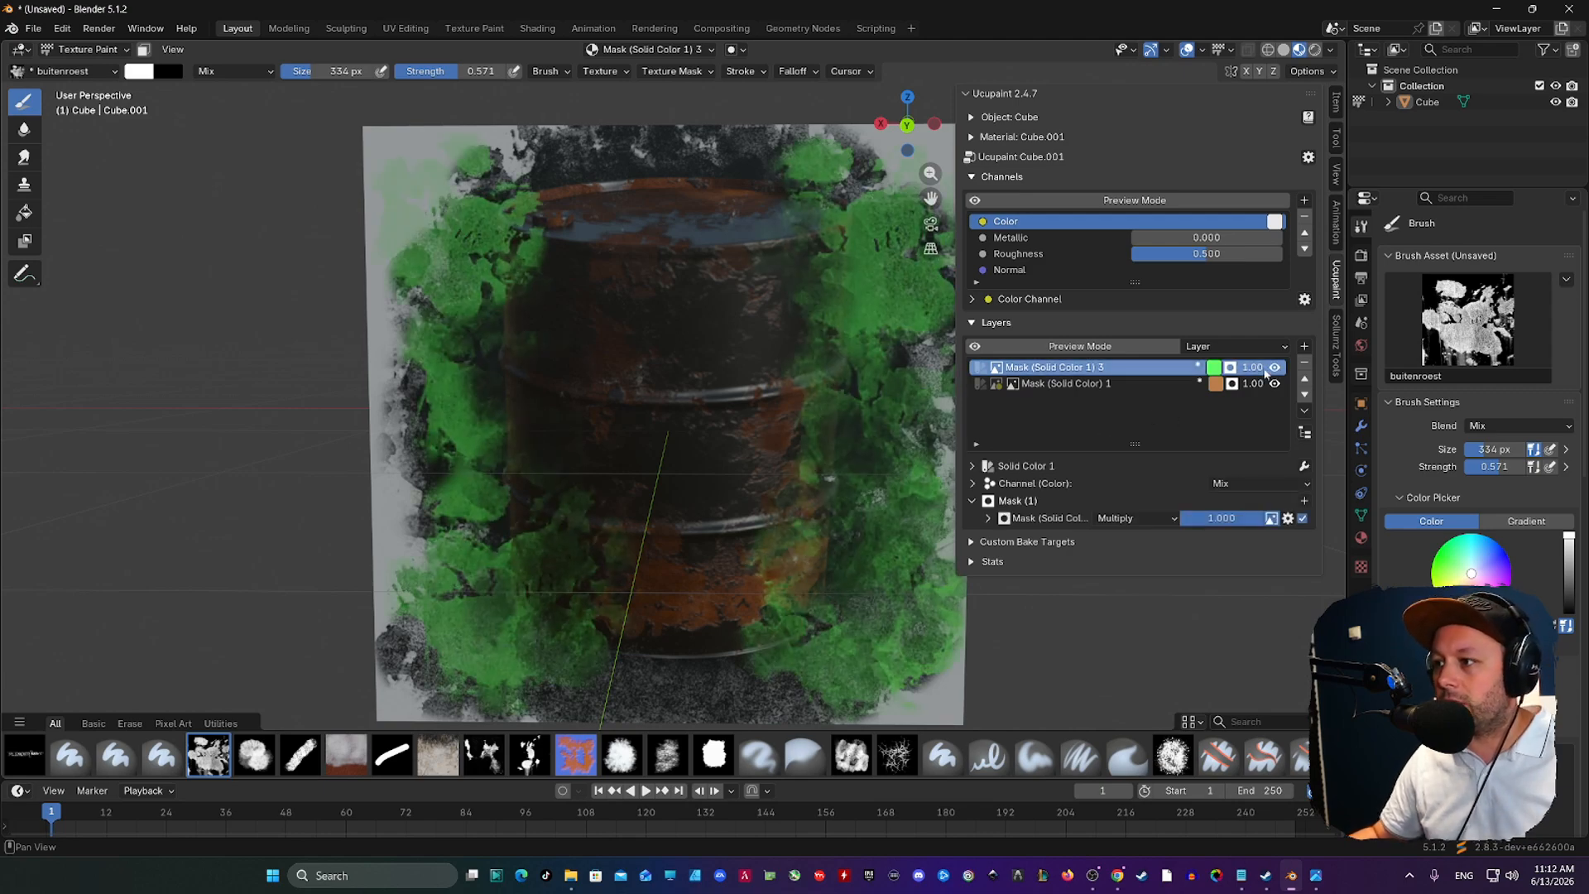
- Add a new layer group without a mask above the existing layers
click(1304, 348)
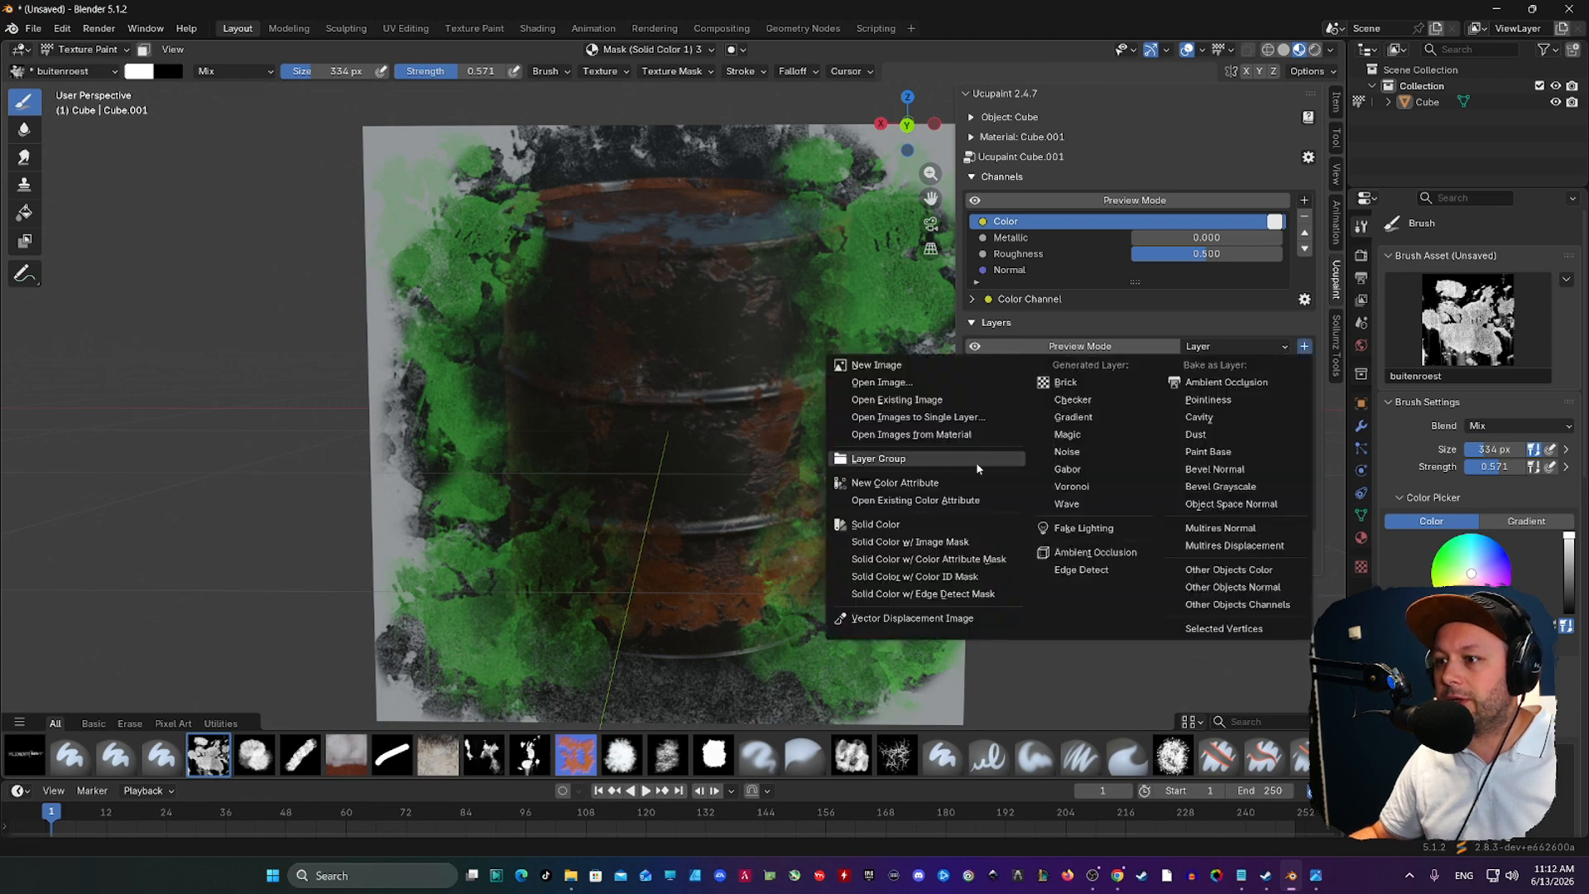
click(881, 460)
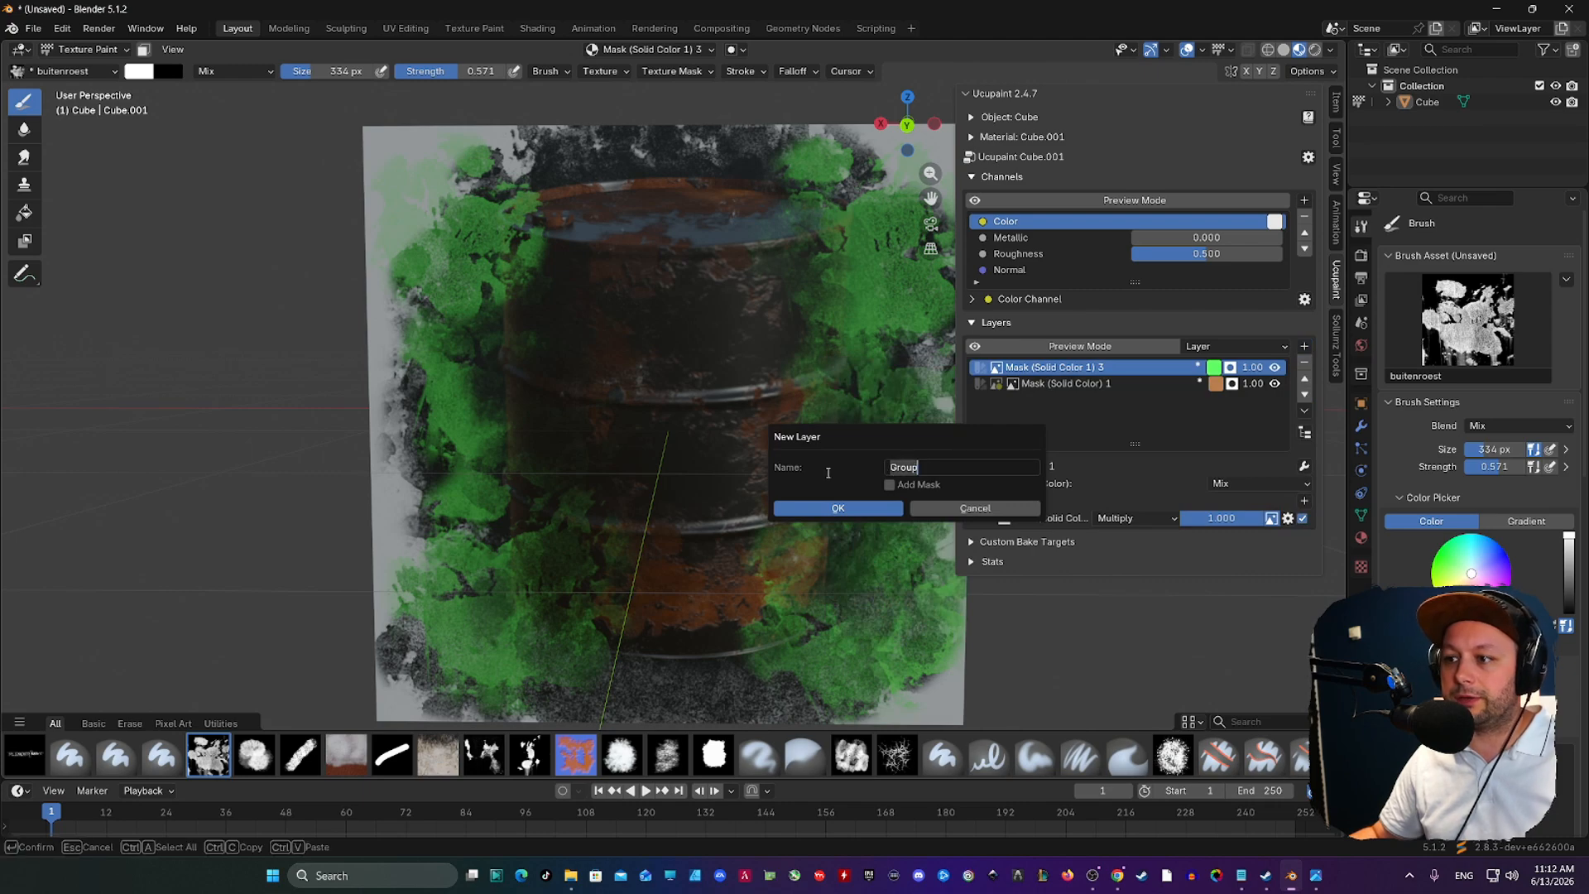
click(861, 508)
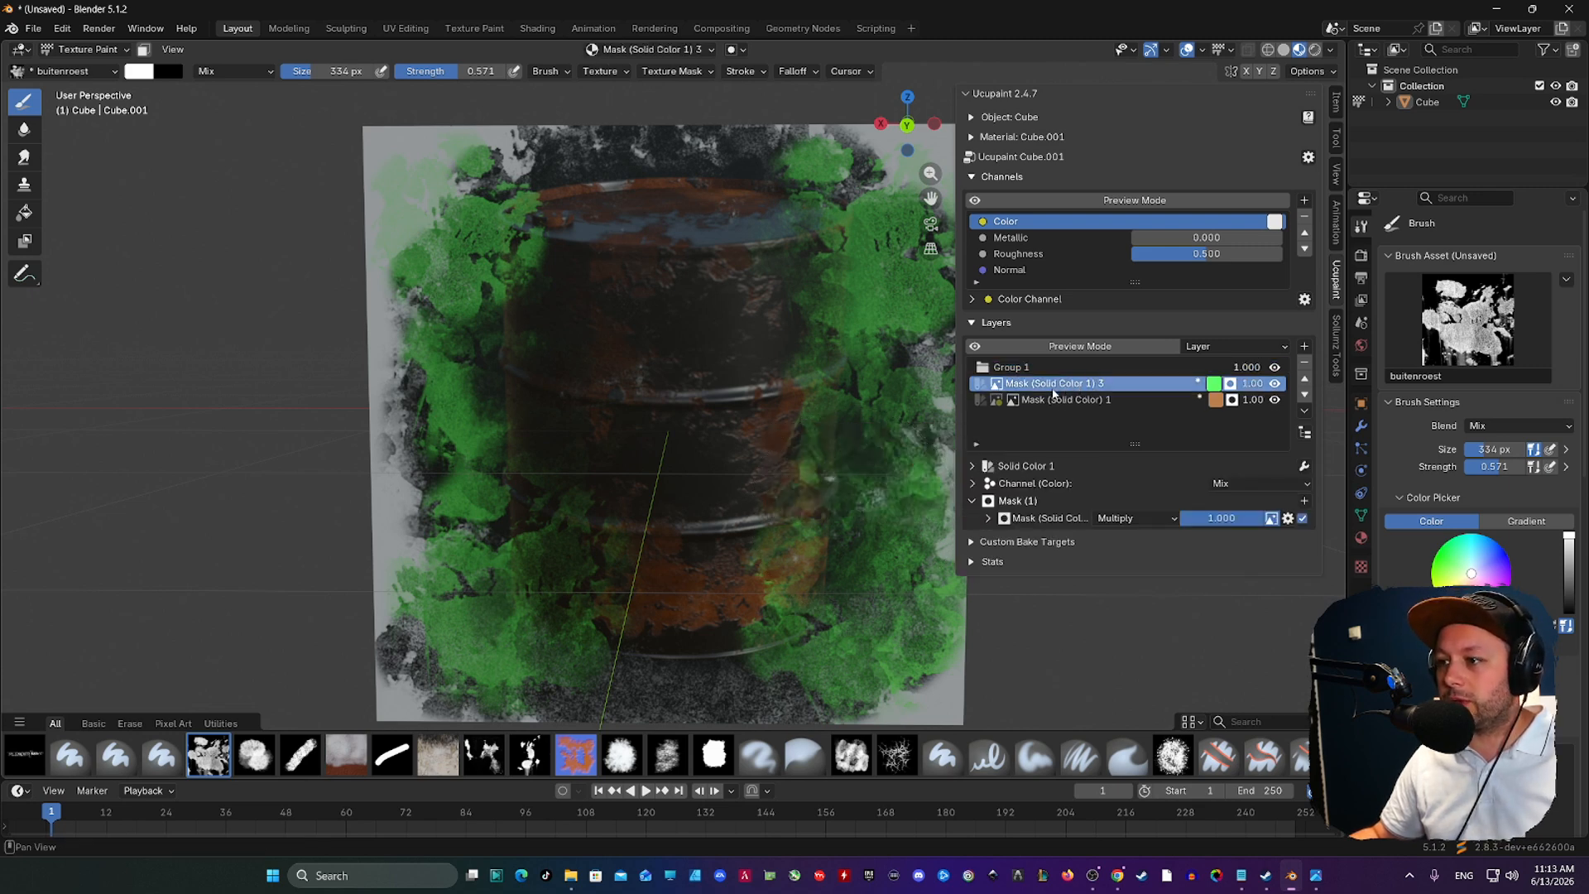
- Move the green layer inside Group 1, and collapse and expand the group to check its contents
click(1305, 385)
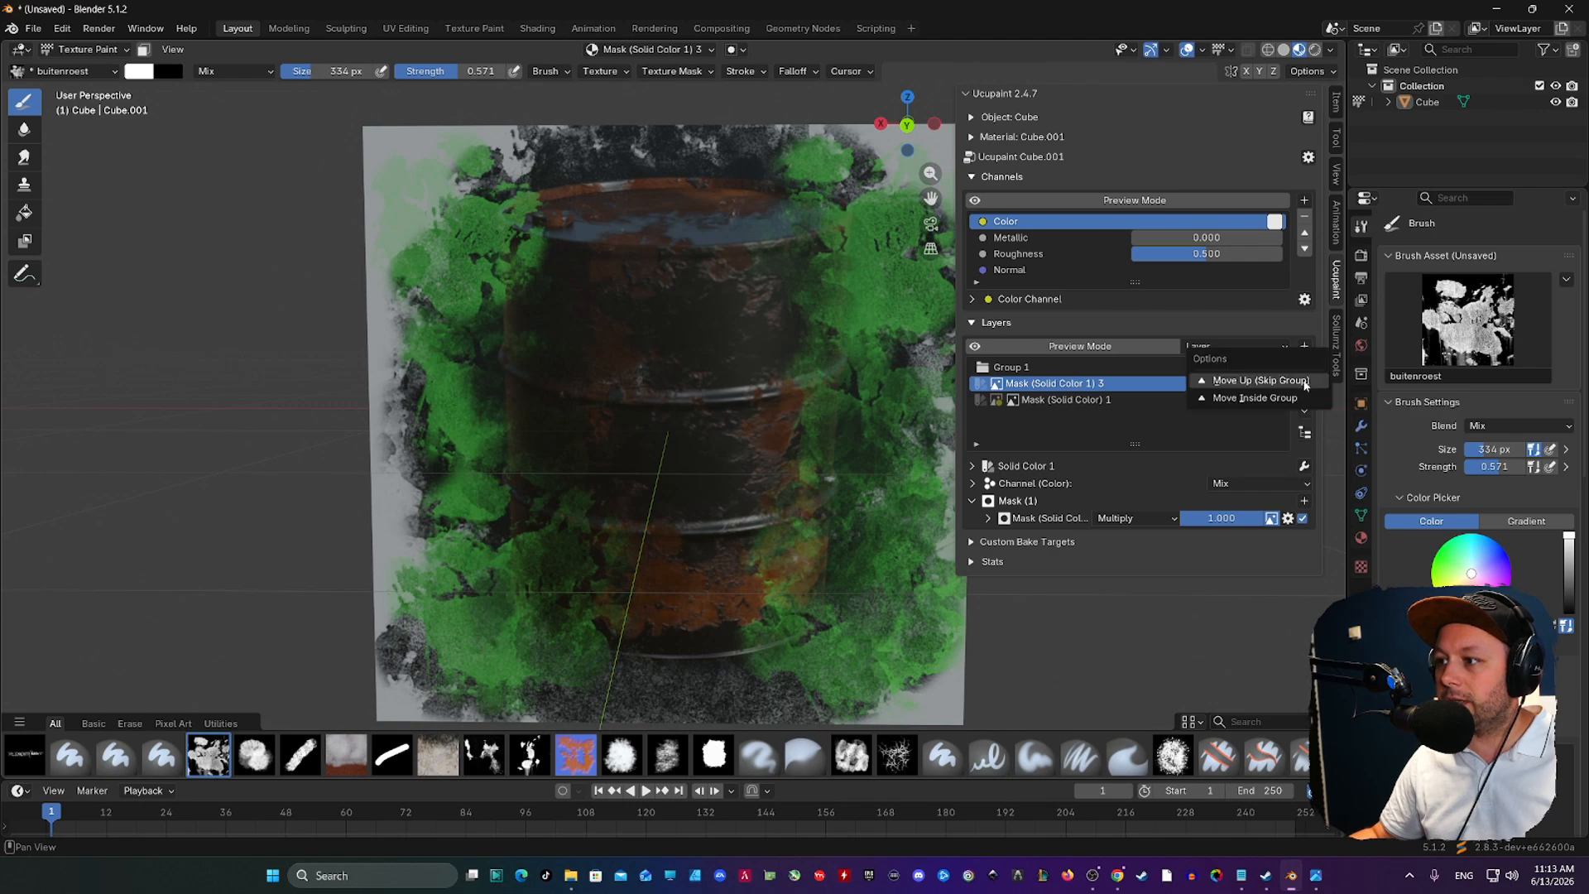
click(1231, 399)
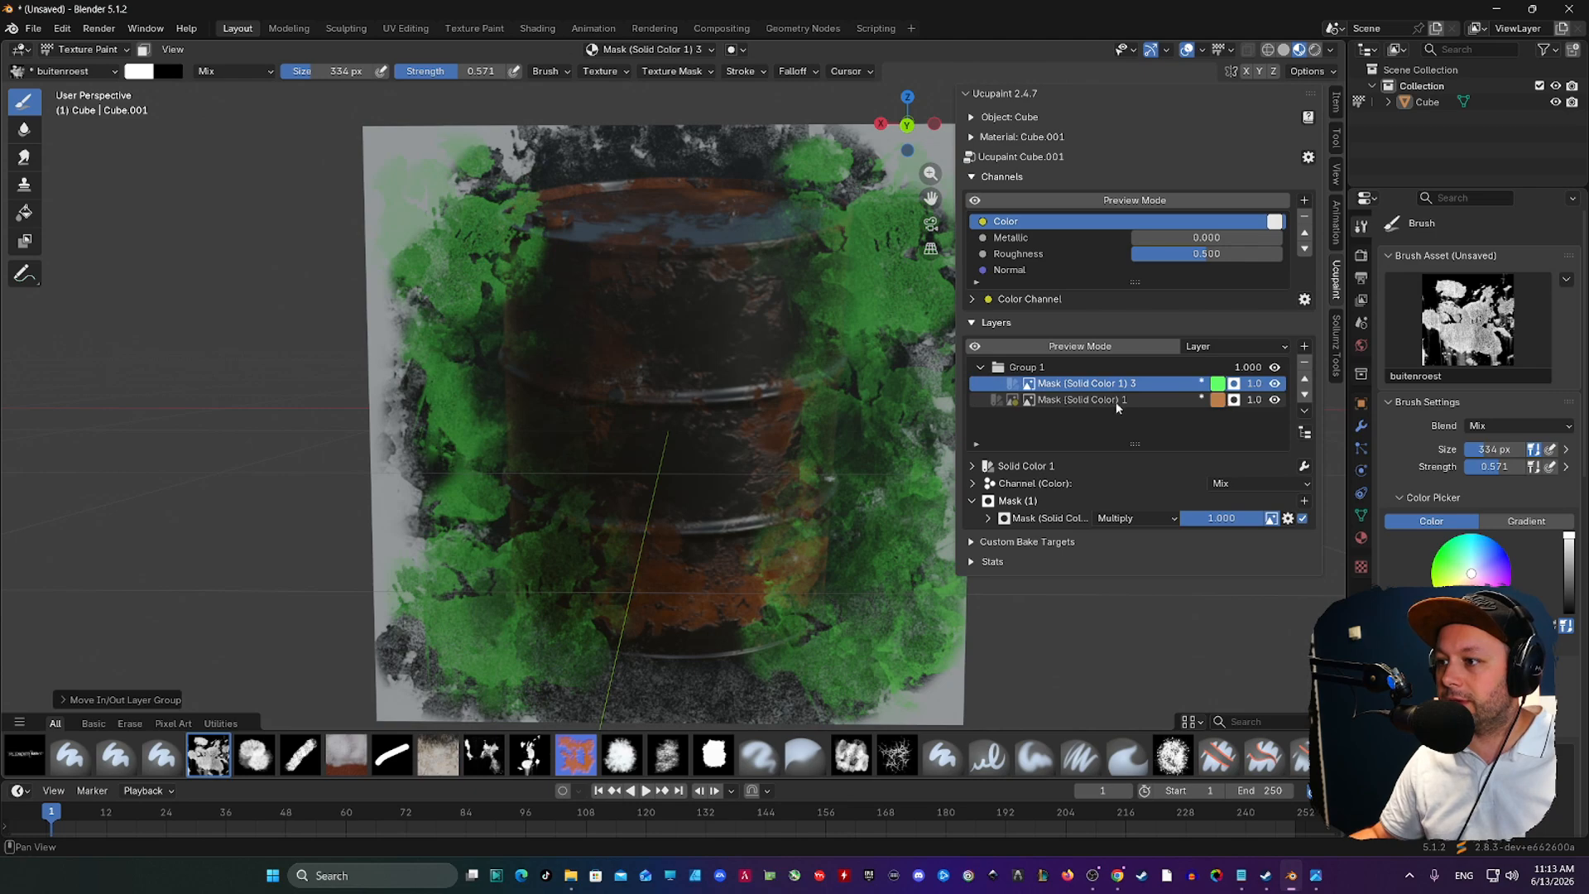
click(980, 367)
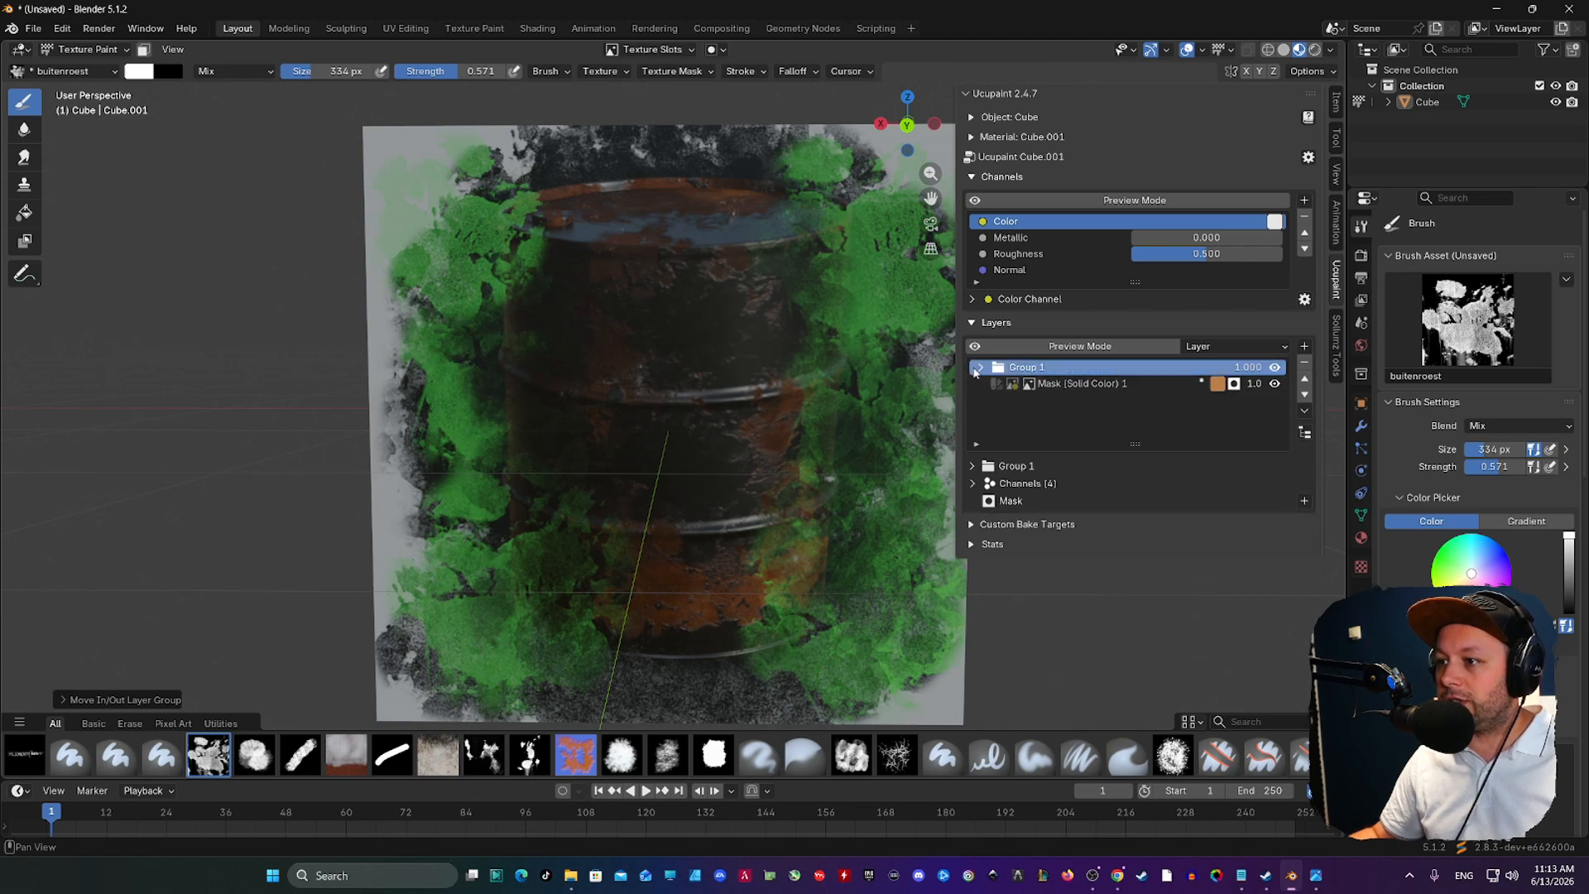
click(980, 367)
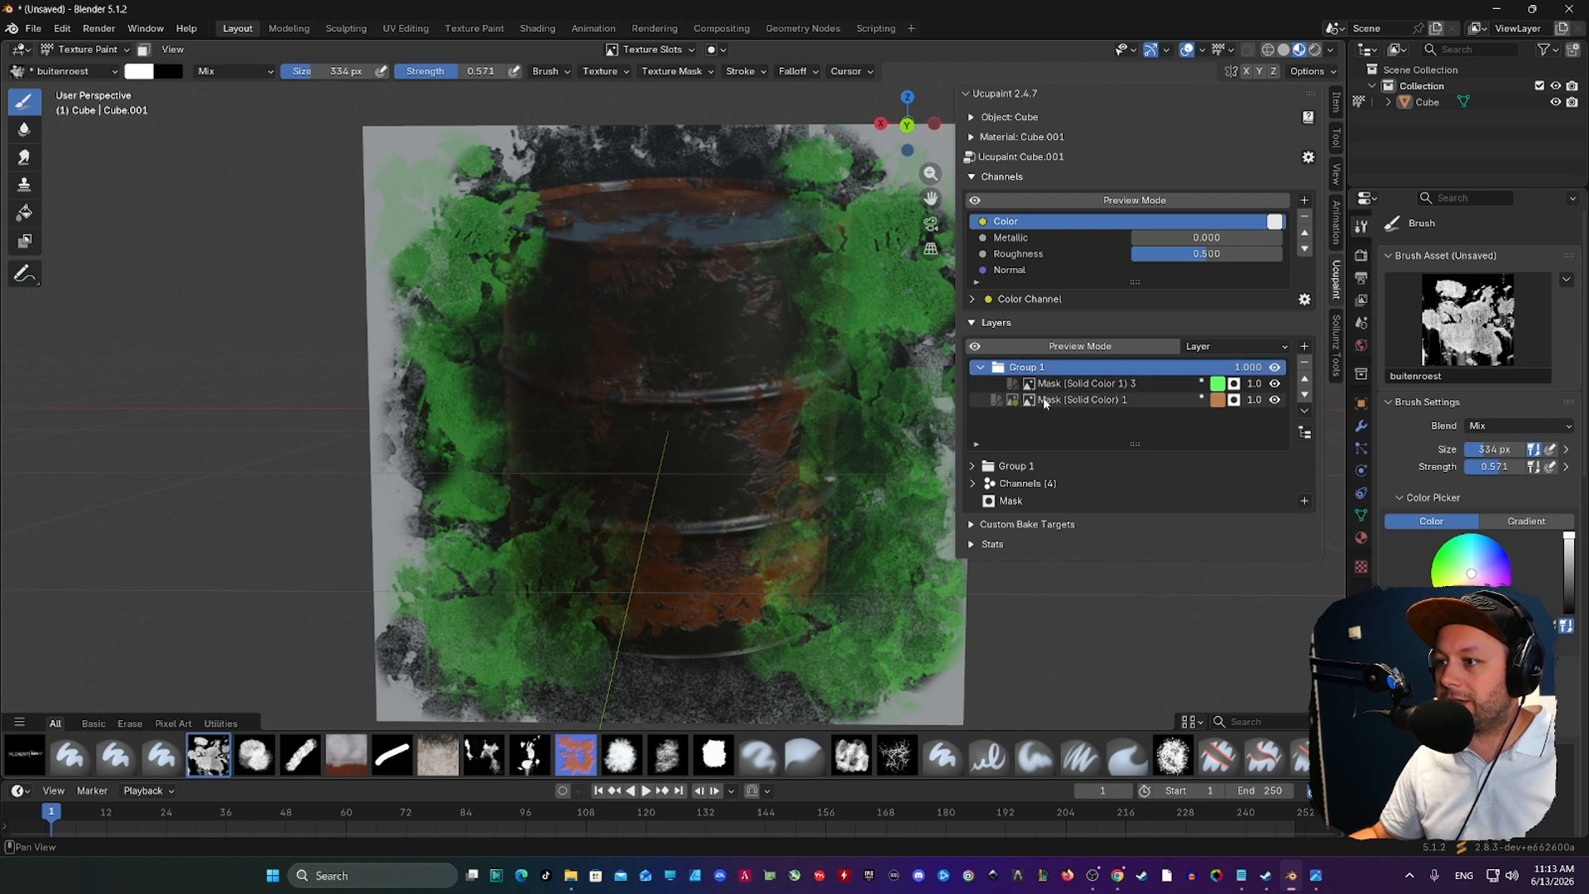
- Move the barrel image layer inside Group 1 as well, beneath the green layer, and check the group's contents
click(1058, 400)
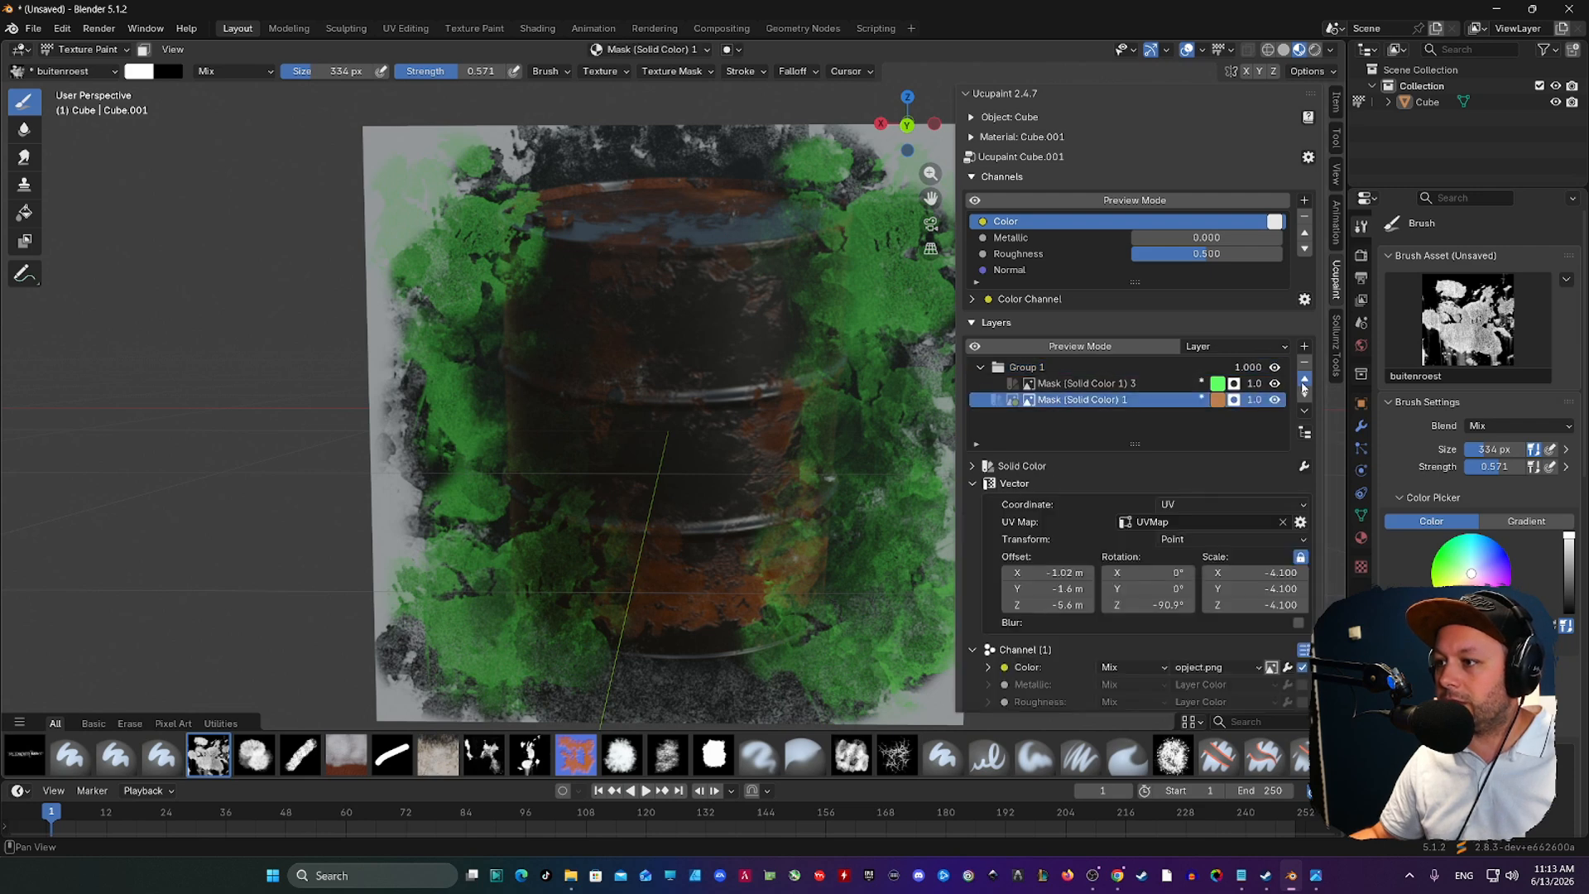
click(1304, 386)
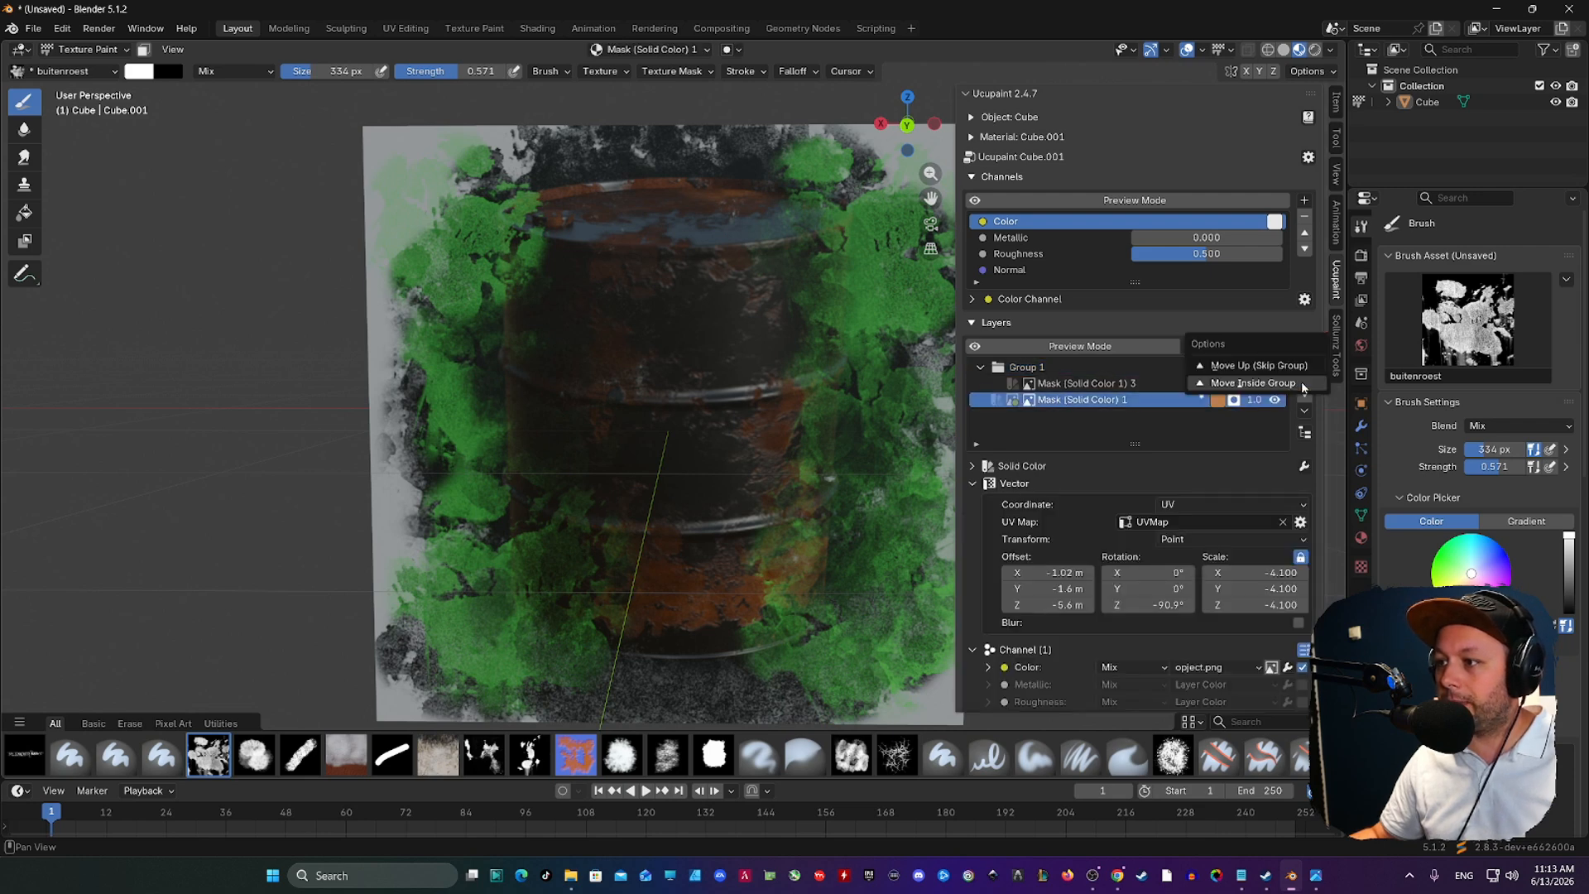
click(1230, 386)
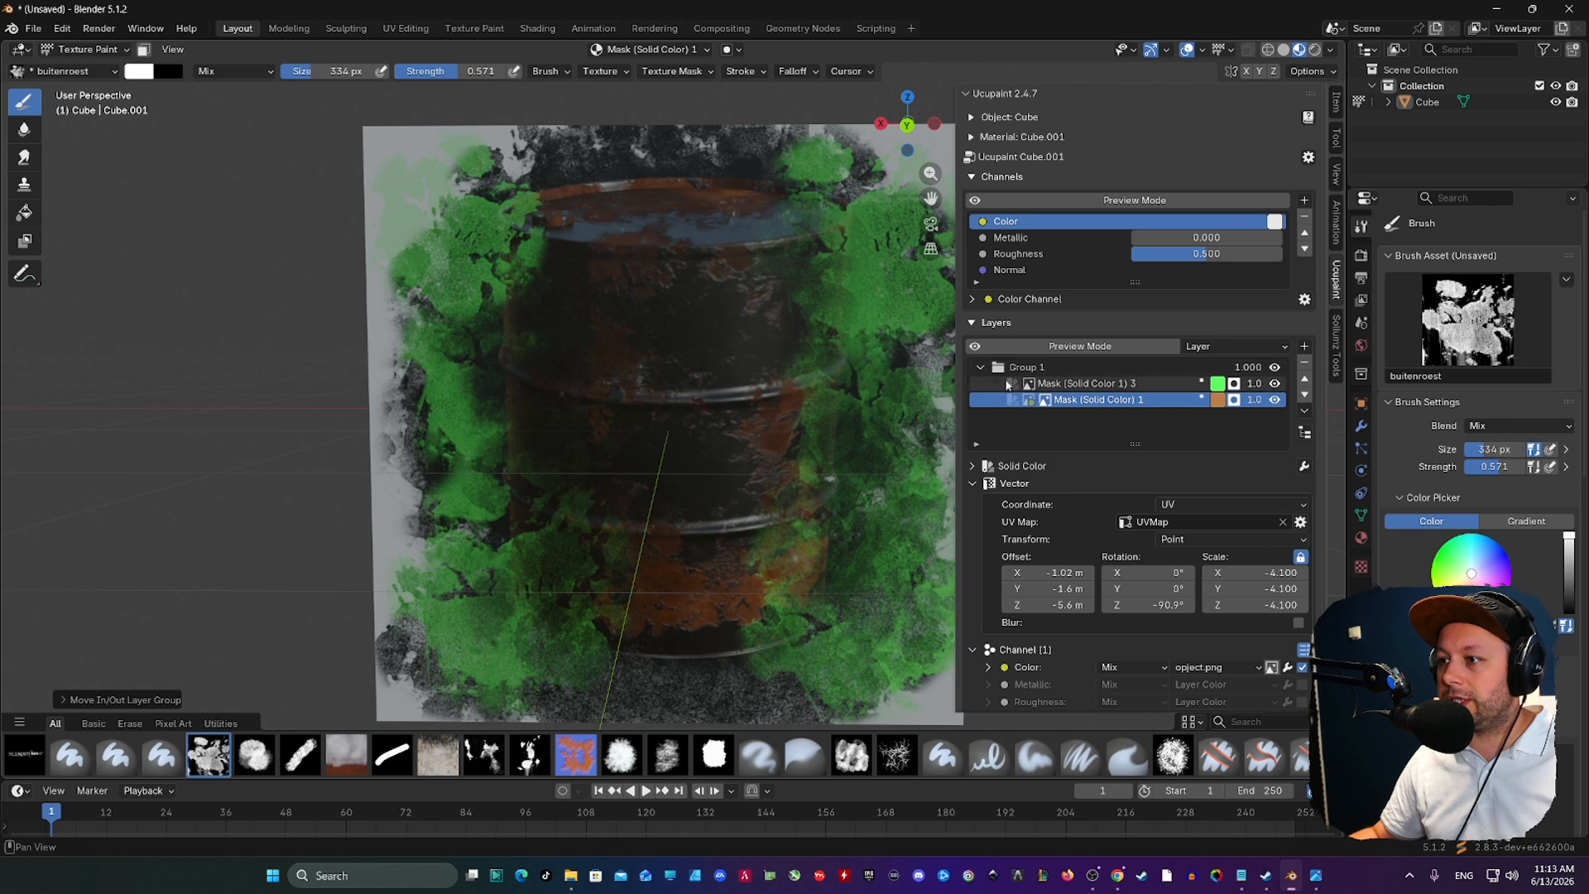
click(978, 369)
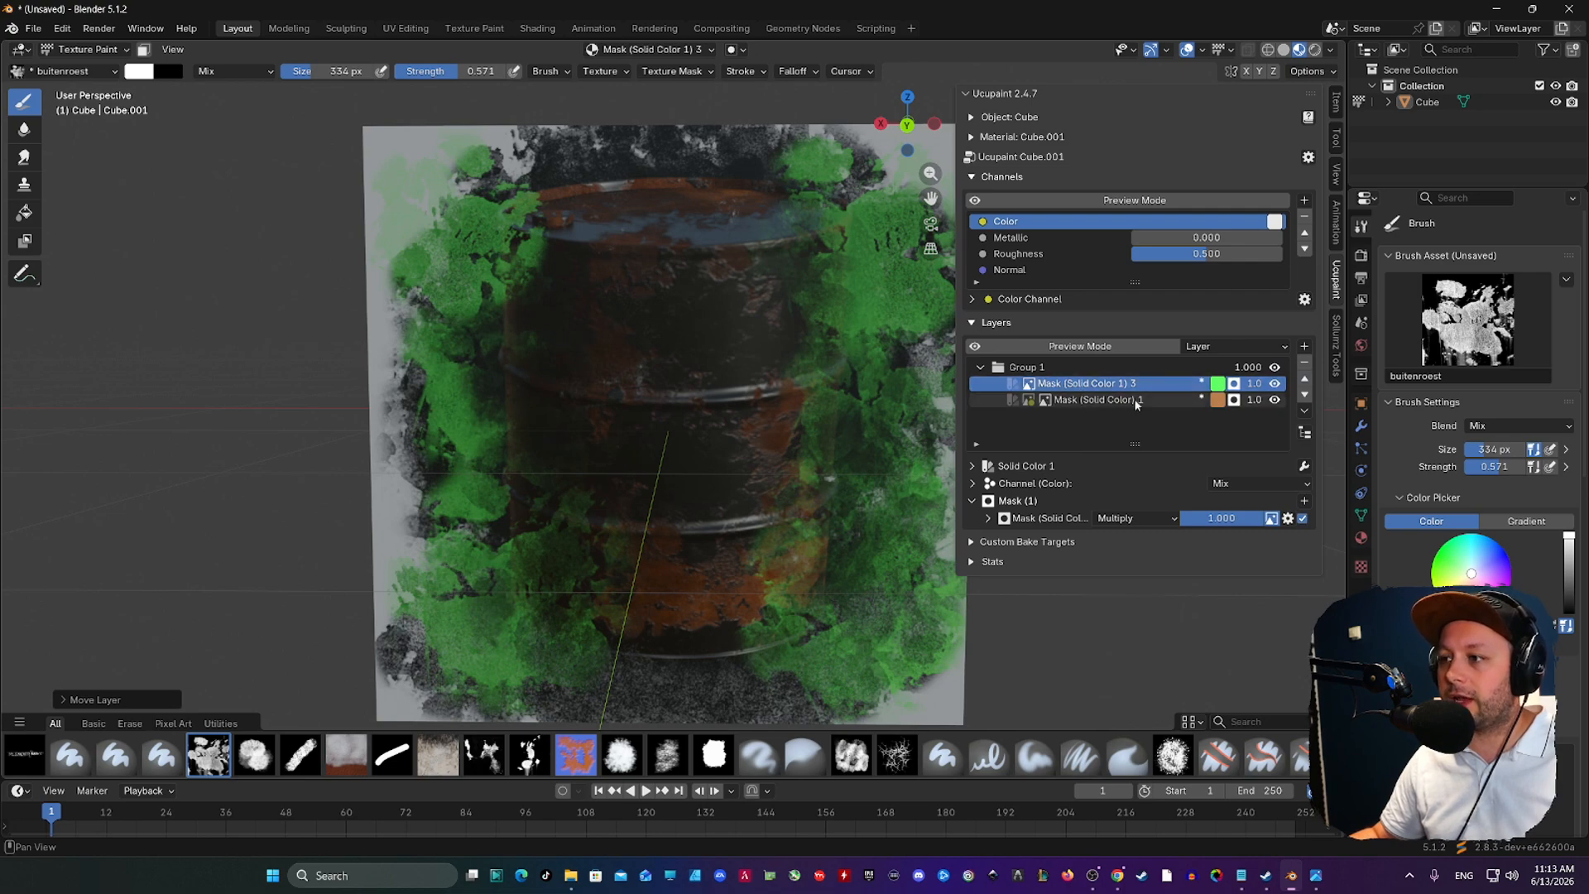
- Rename the barrel layer's mask inside Group 1 as "oil barrel"
click(1070, 401)
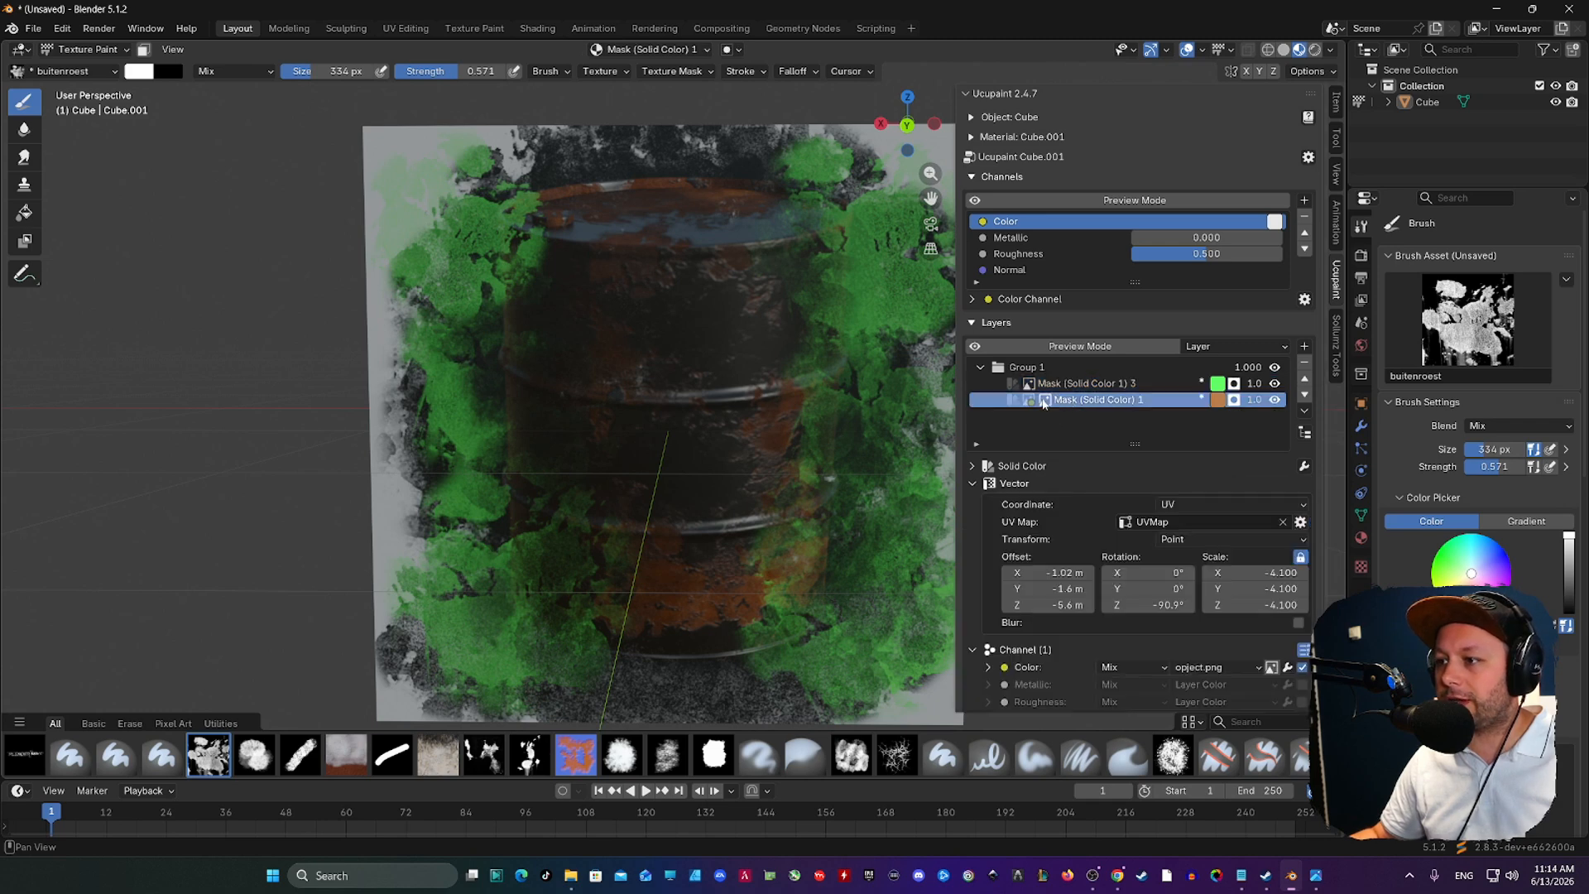
double_click(1100, 400)
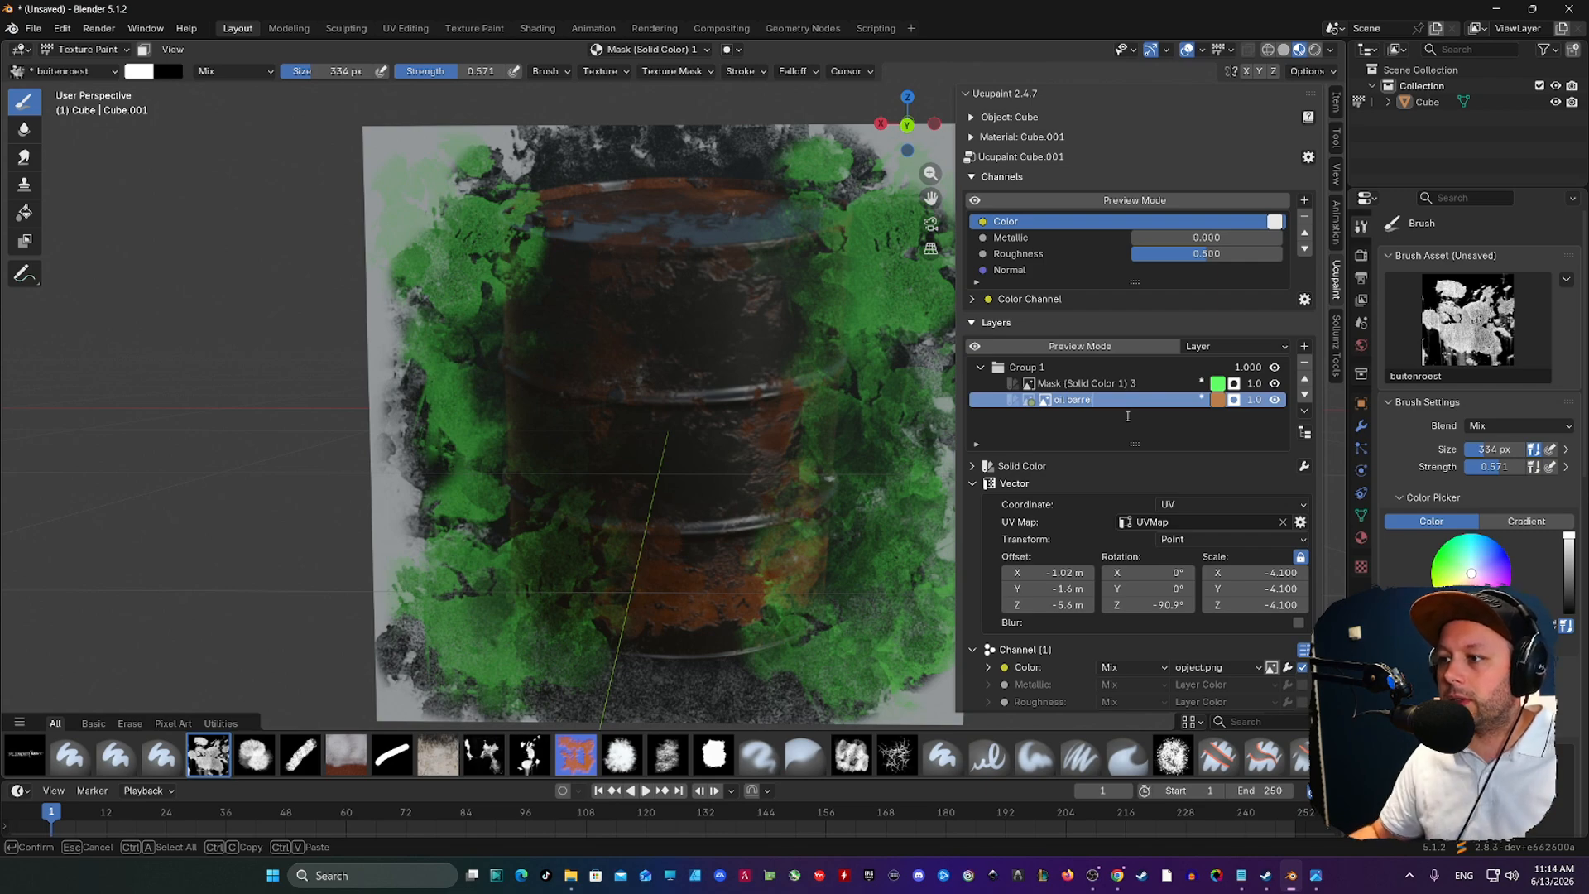
click(1067, 403)
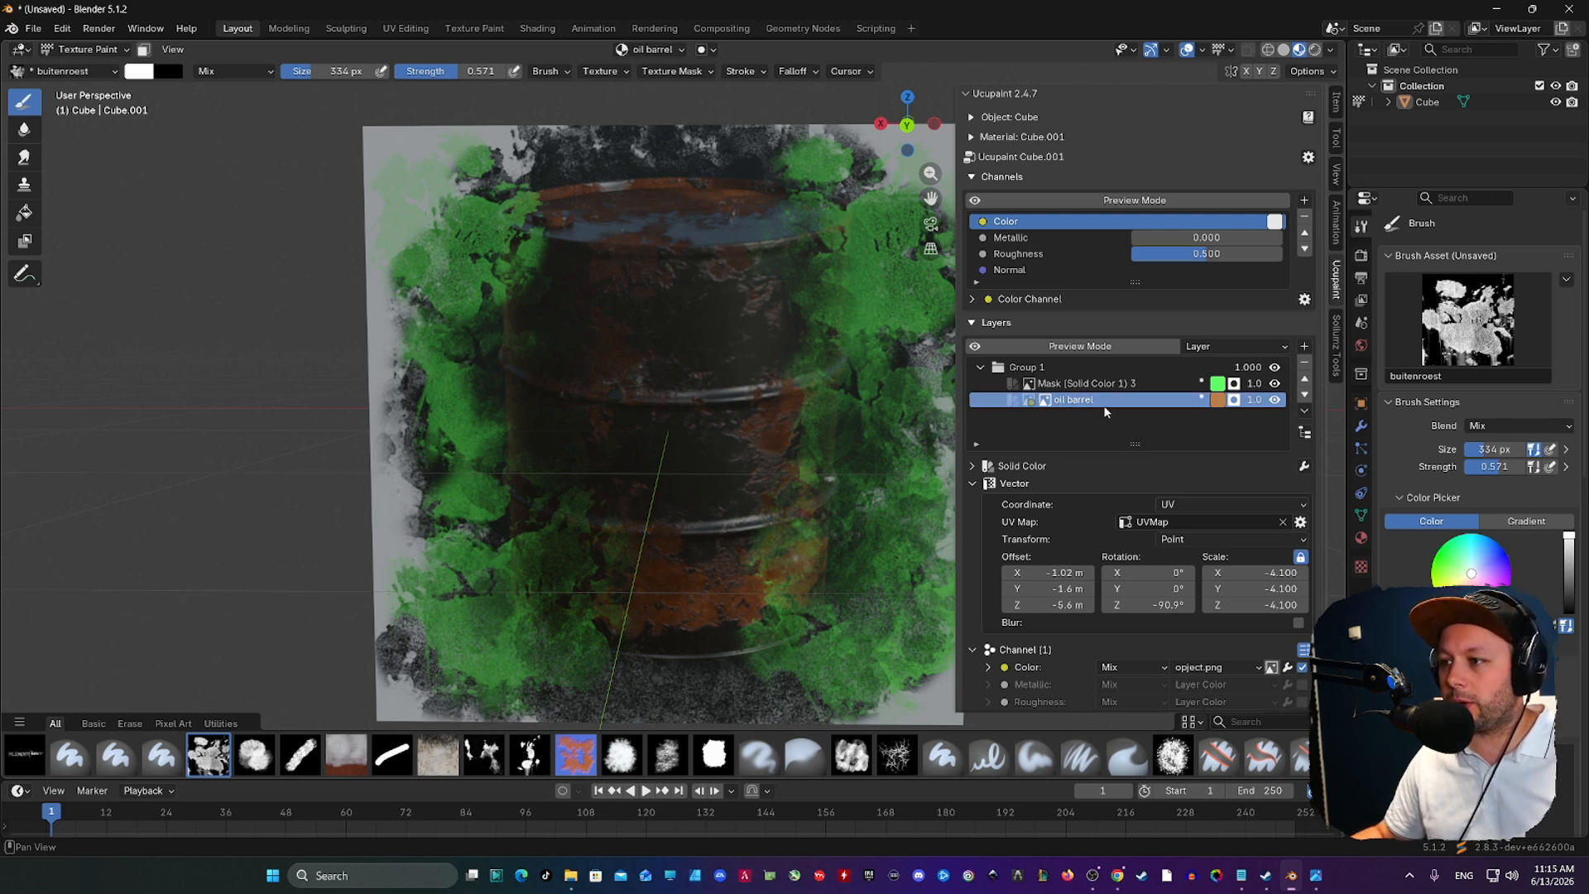
- Add the existing "oil barrel" image as a mask on Group 1, using cubic interpolation and the UVMap coordinates
click(1032, 370)
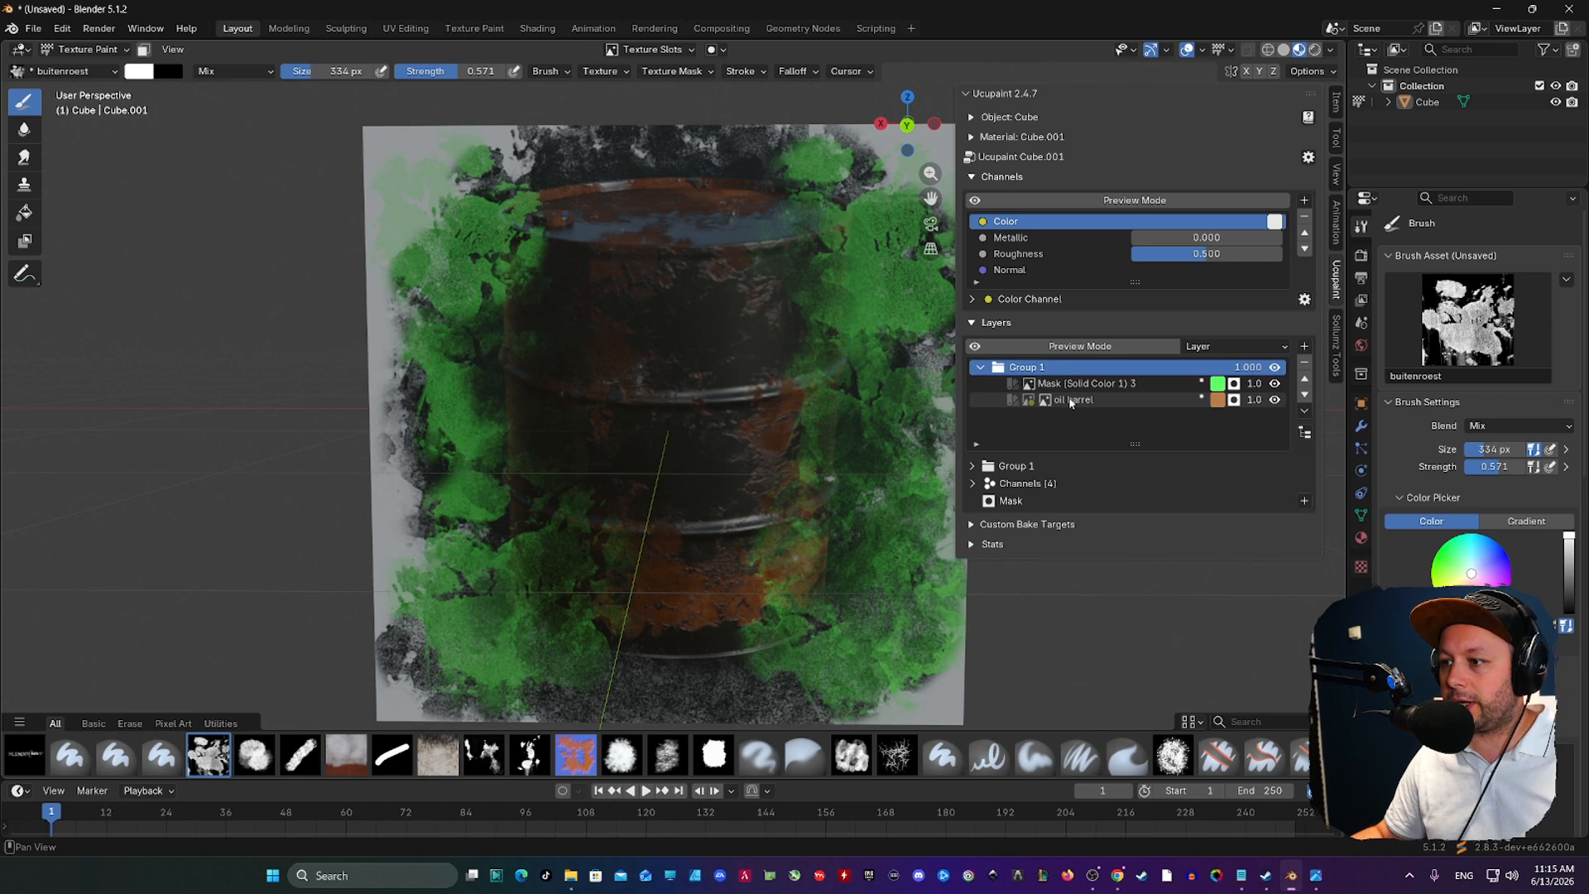
click(1304, 503)
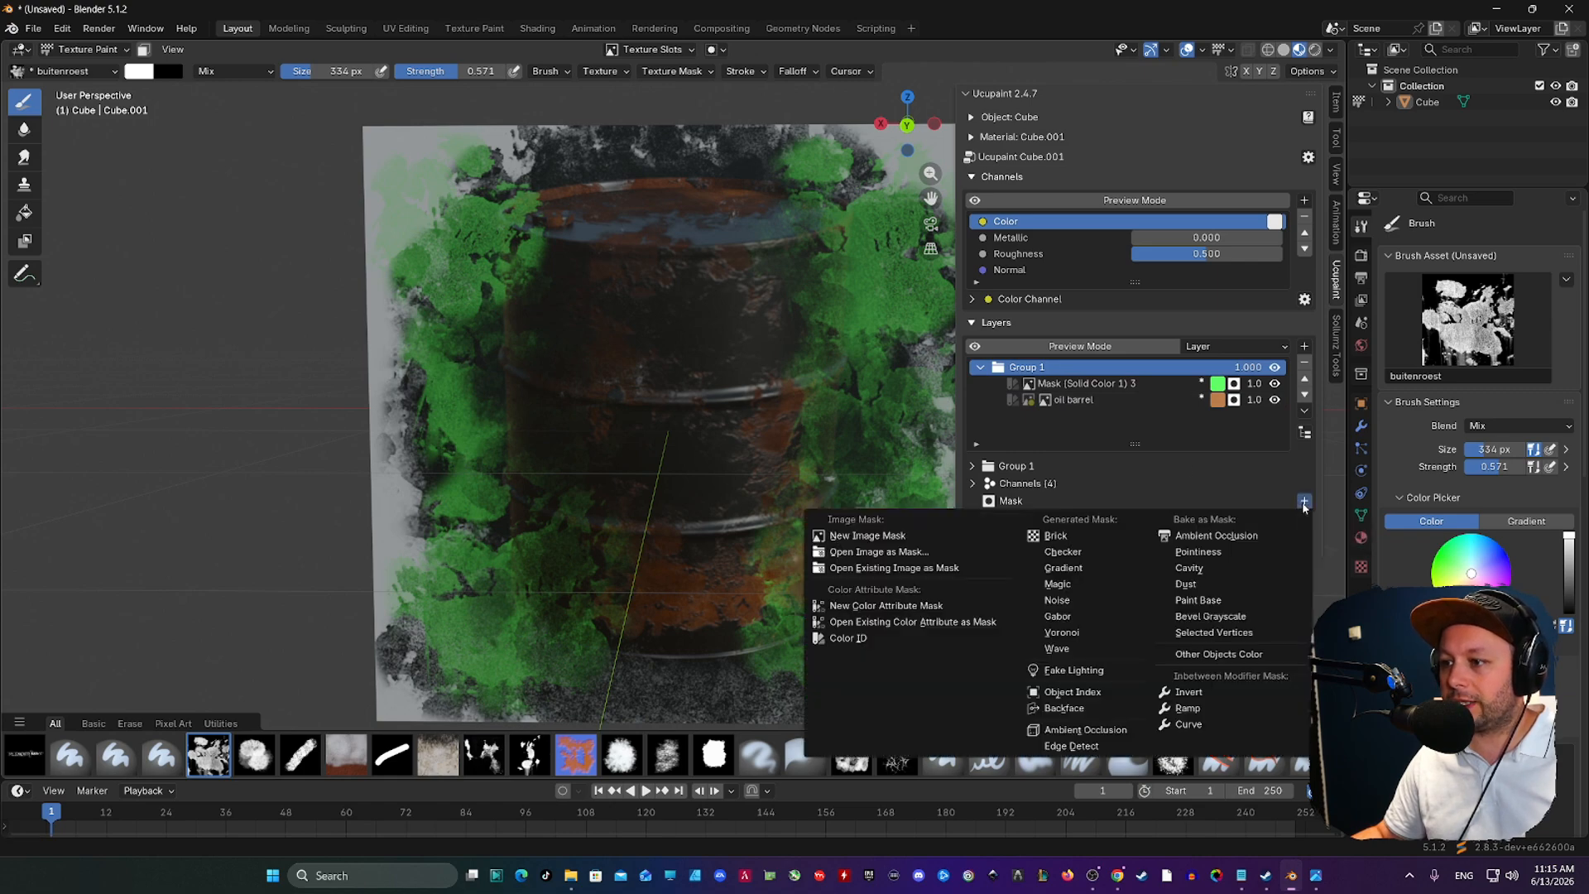
click(905, 569)
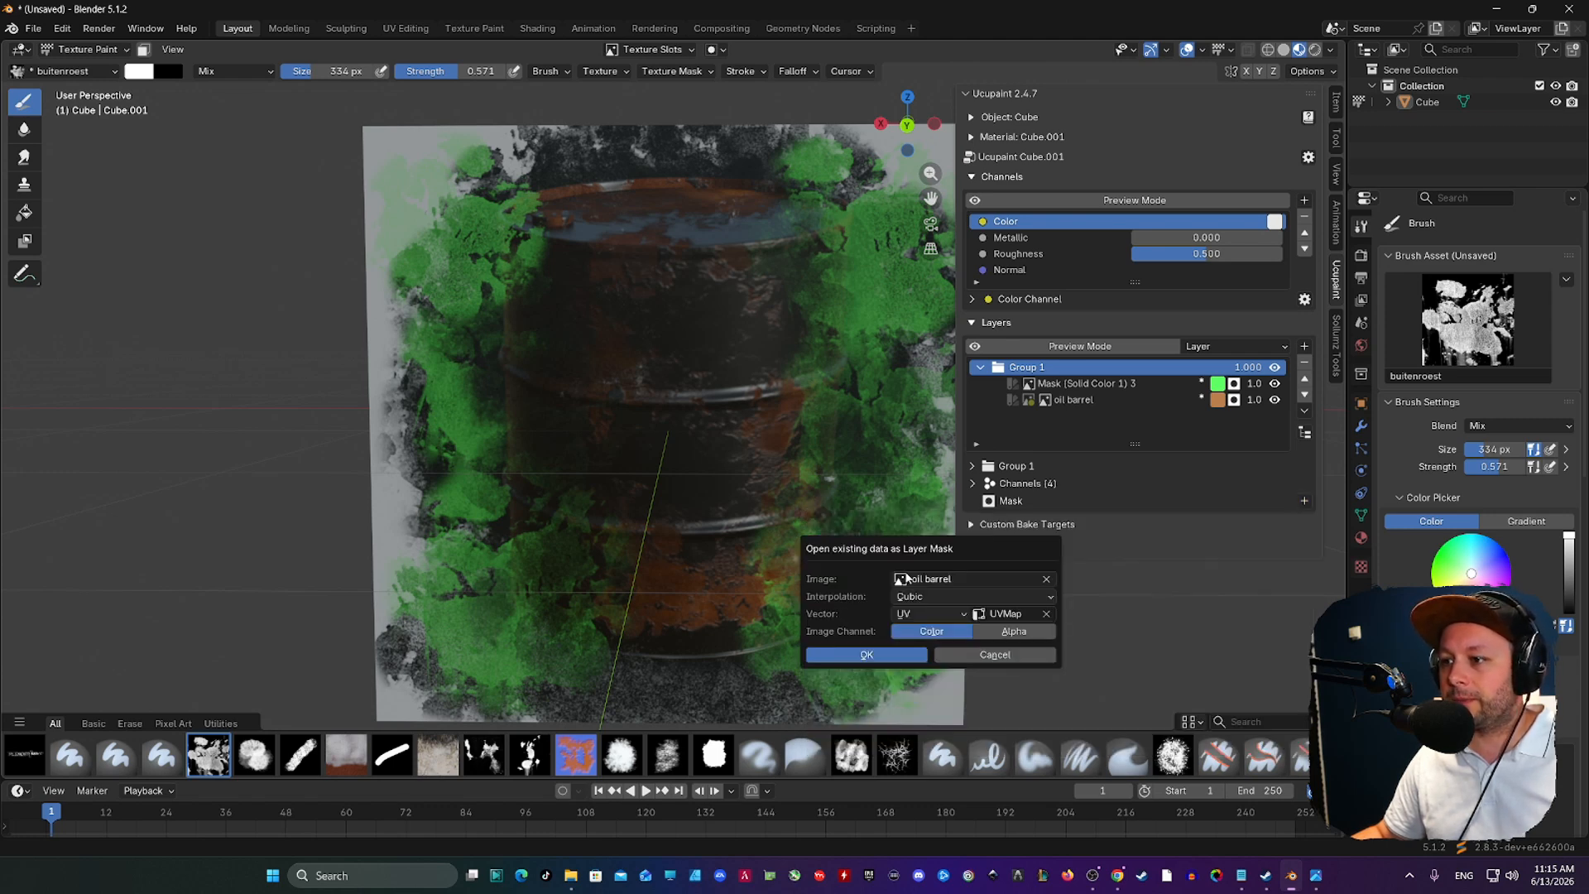
click(967, 579)
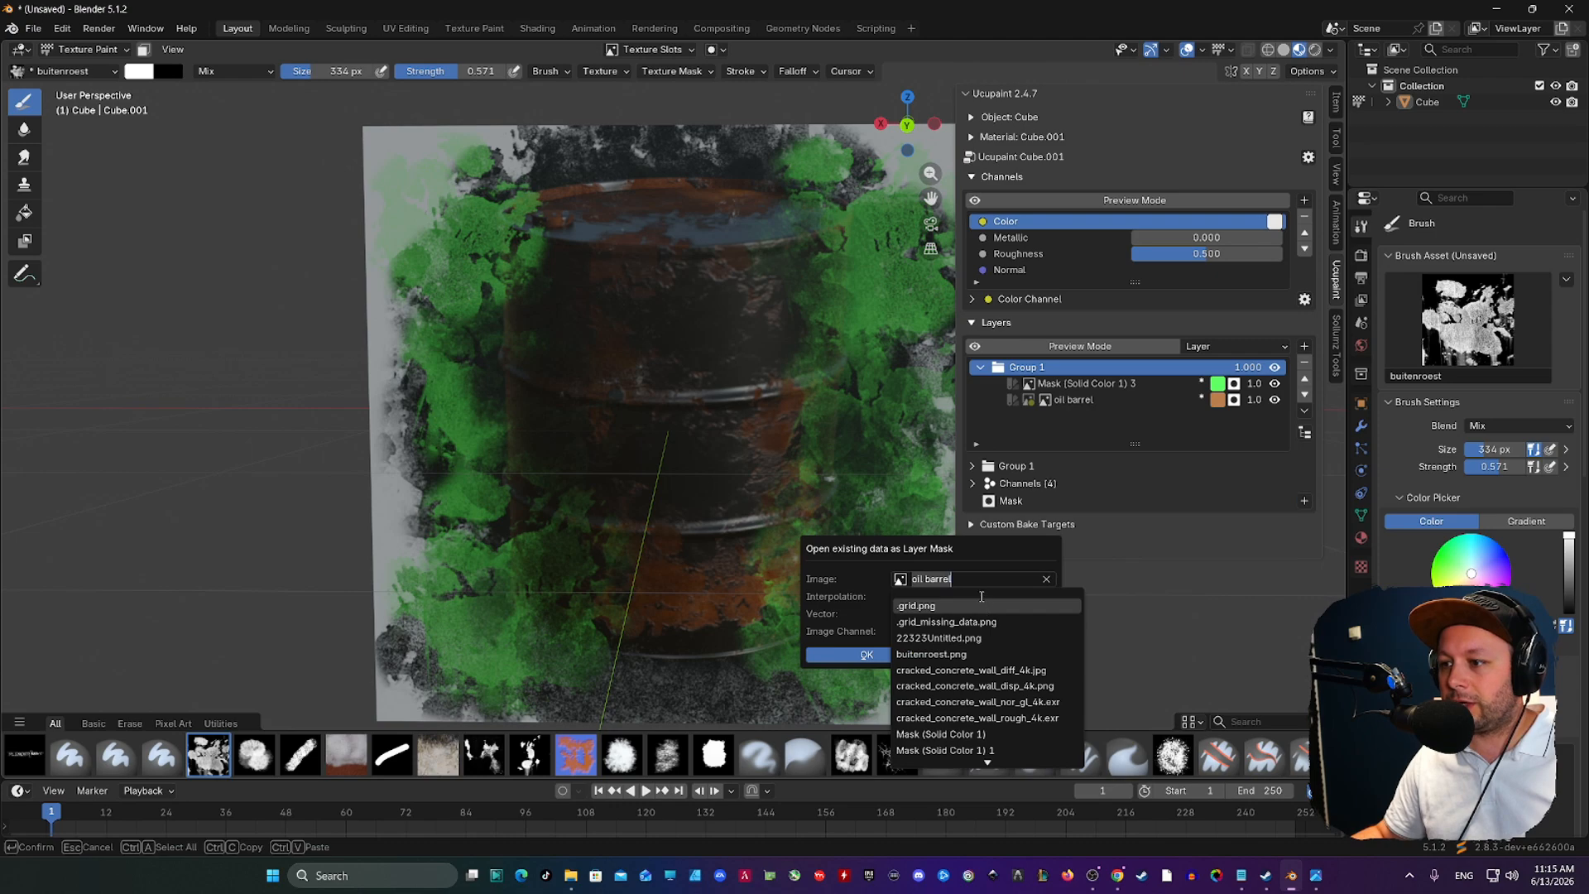
text(oi)
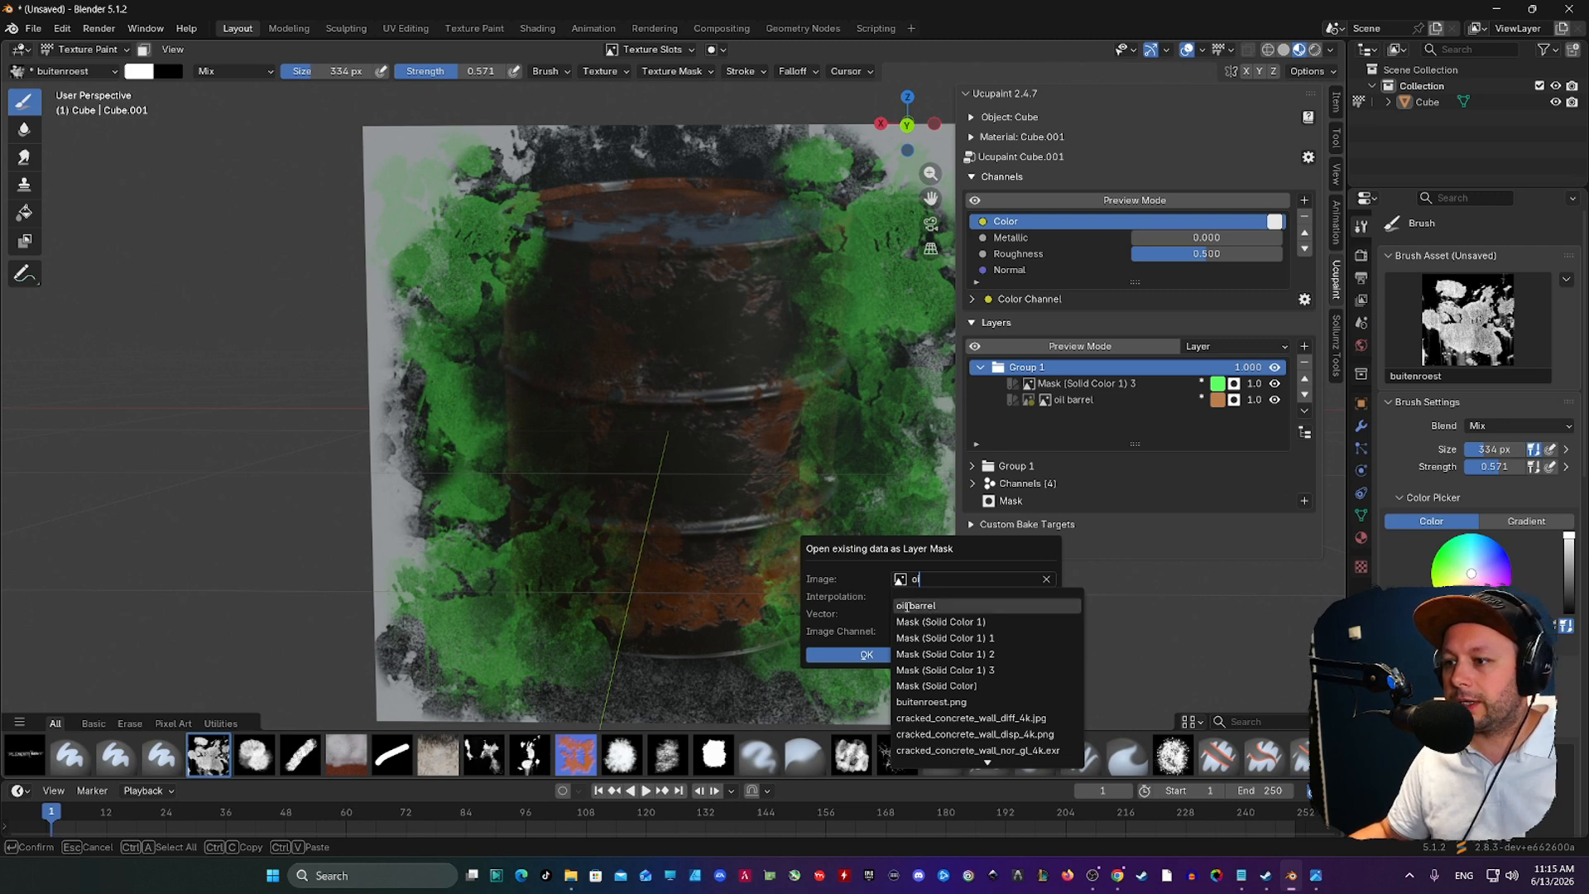
key(Return)
click(866, 654)
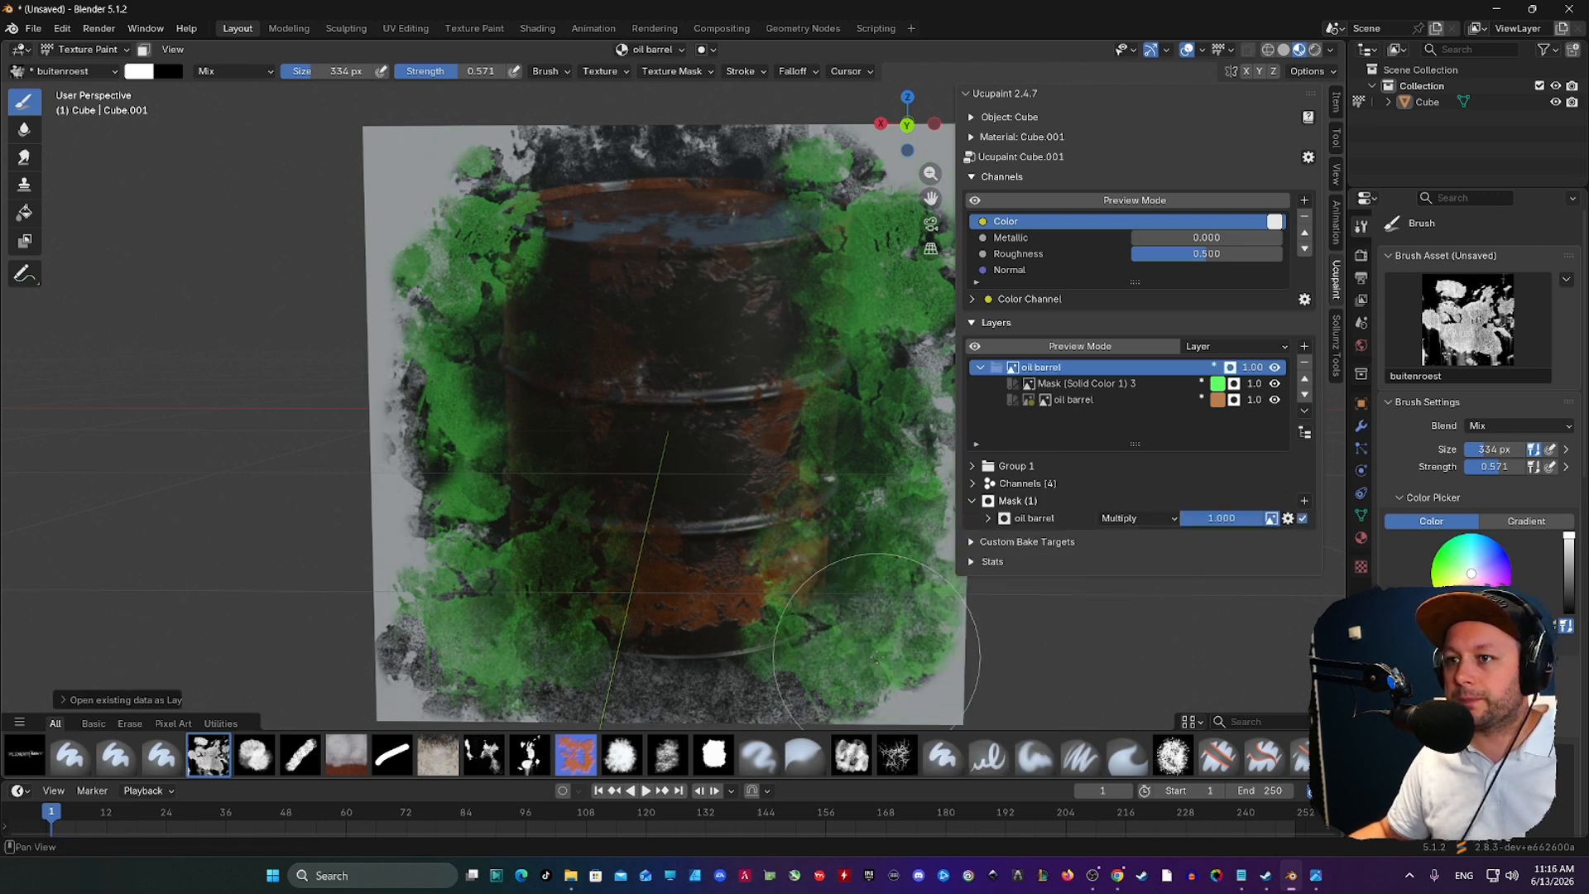
- Paint the green layer's mask in white to spread green over the barrel's upper rim and upper-right side
middle_drag(745, 538, 649, 479)
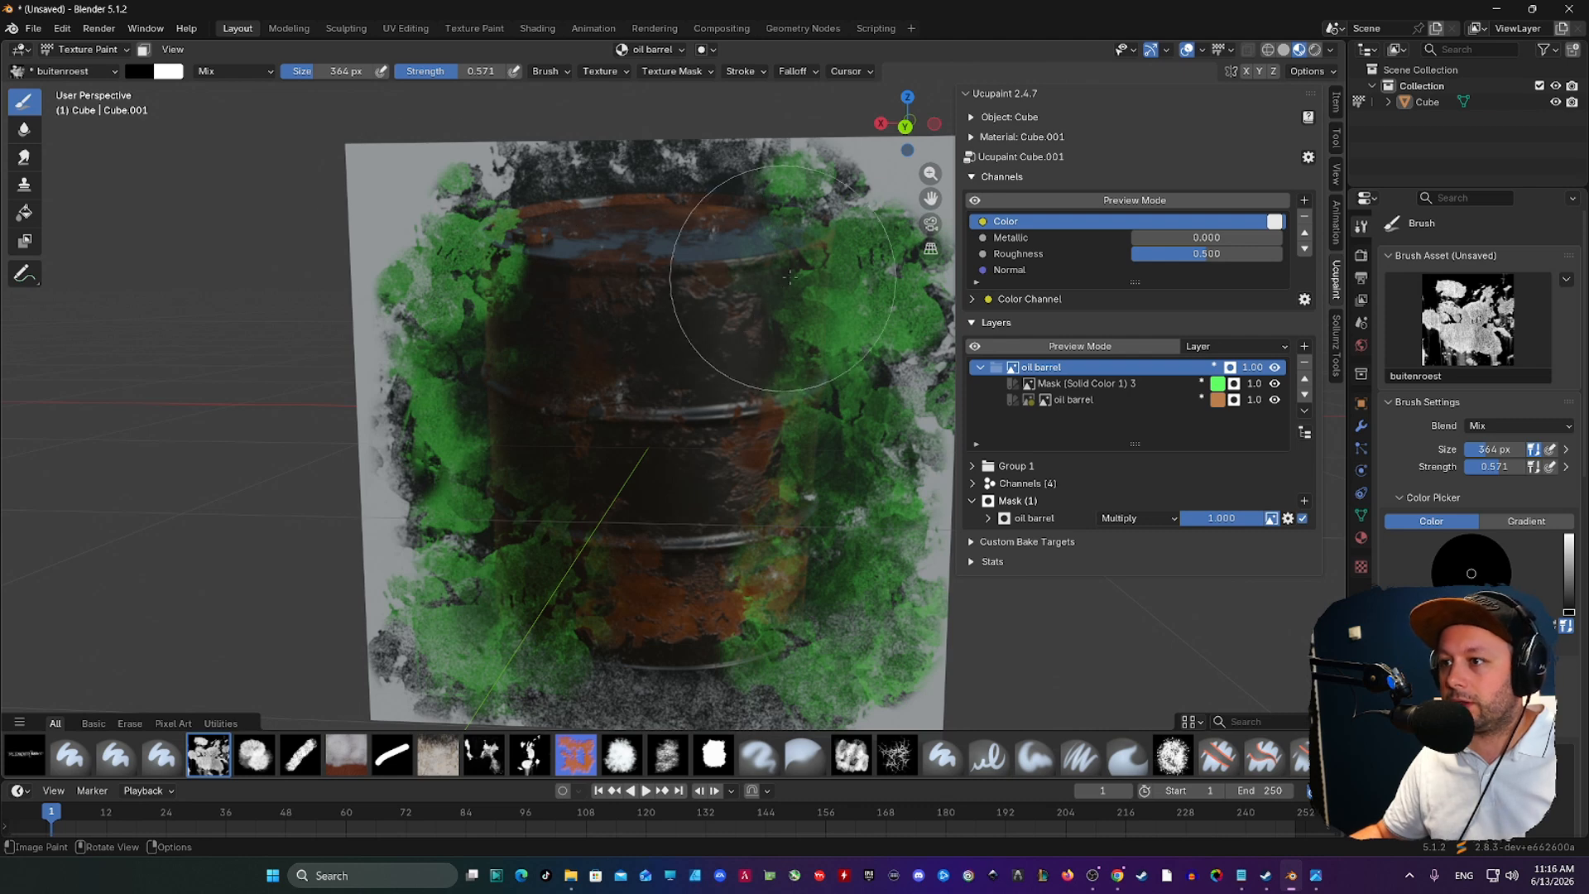
click(1141, 384)
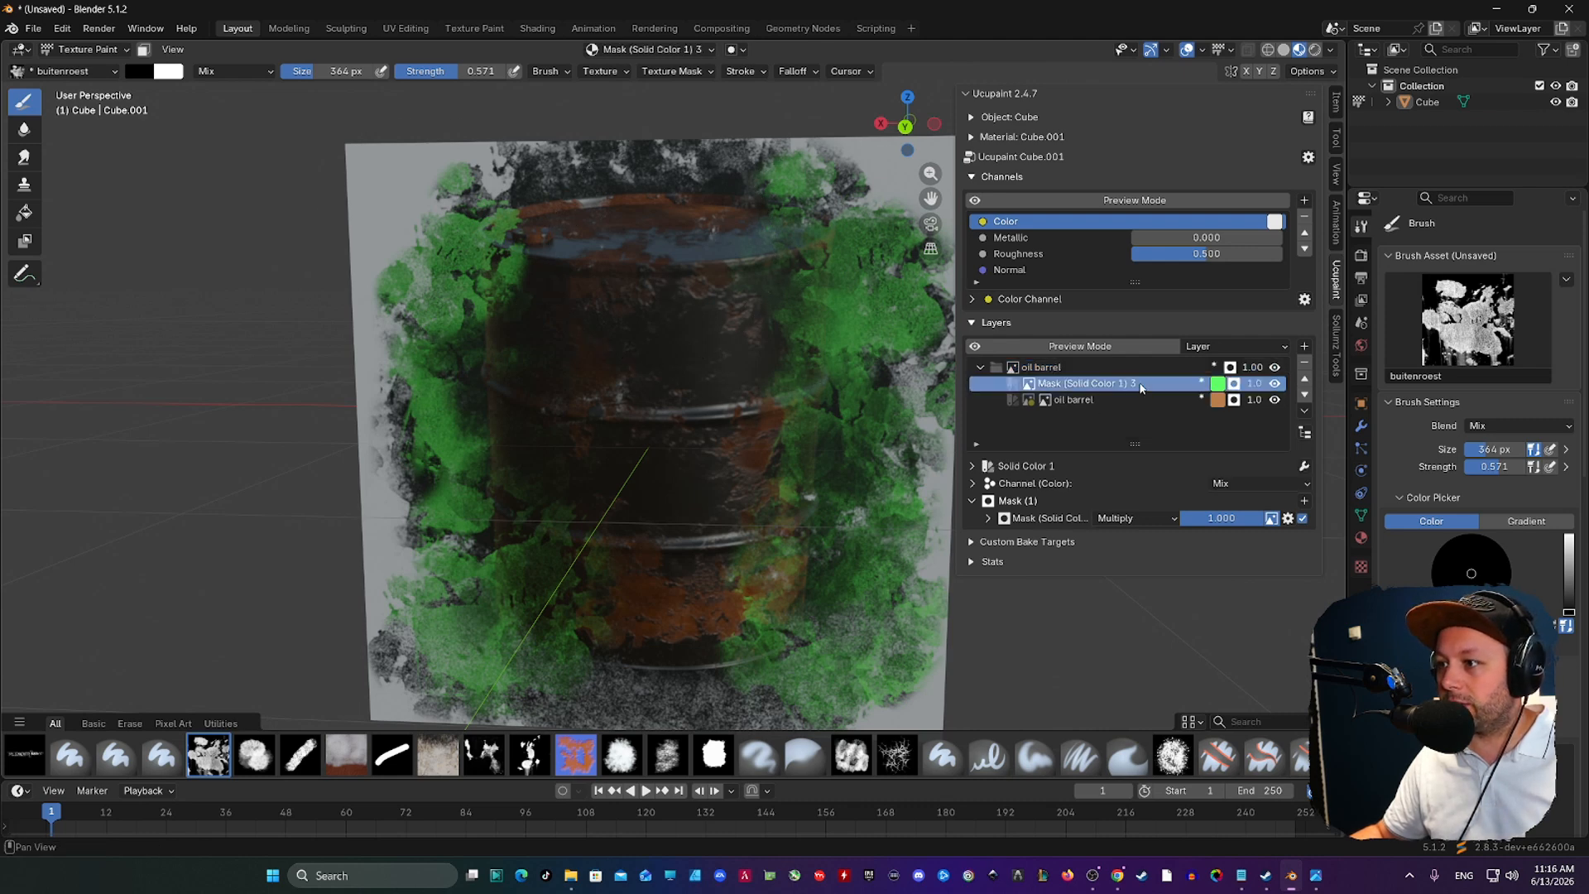
drag(828, 430, 840, 286)
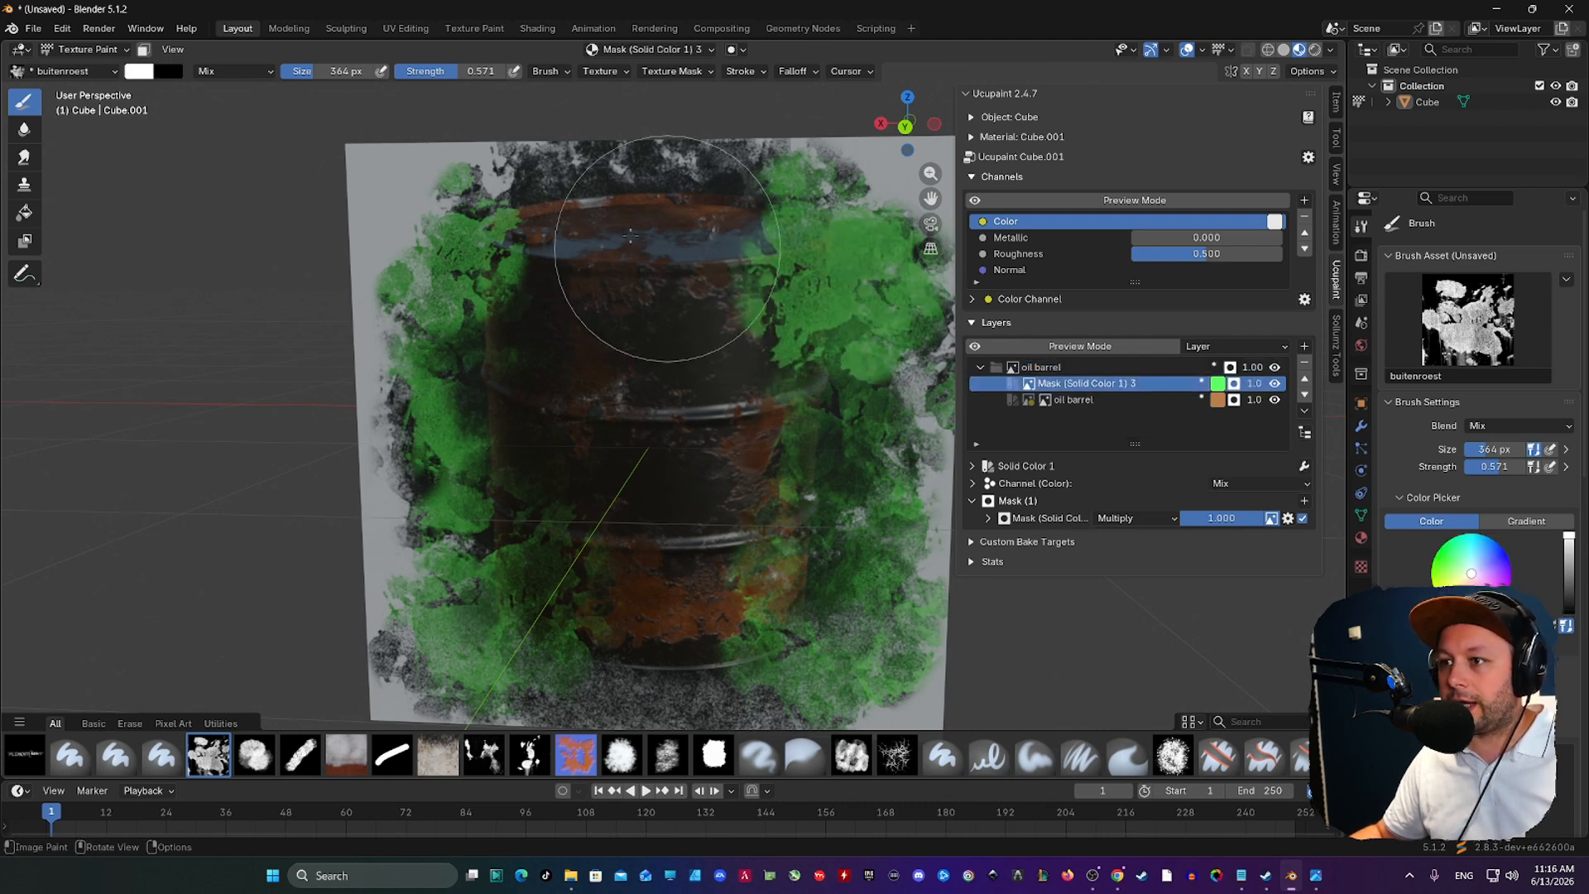
key(x)
mouse_move(542, 214)
mouse_down()
mouse_move(497, 187)
mouse_move(657, 204)
mouse_up()
mouse_move(766, 197)
mouse_down()
mouse_move(818, 203)
mouse_move(846, 335)
mouse_up()
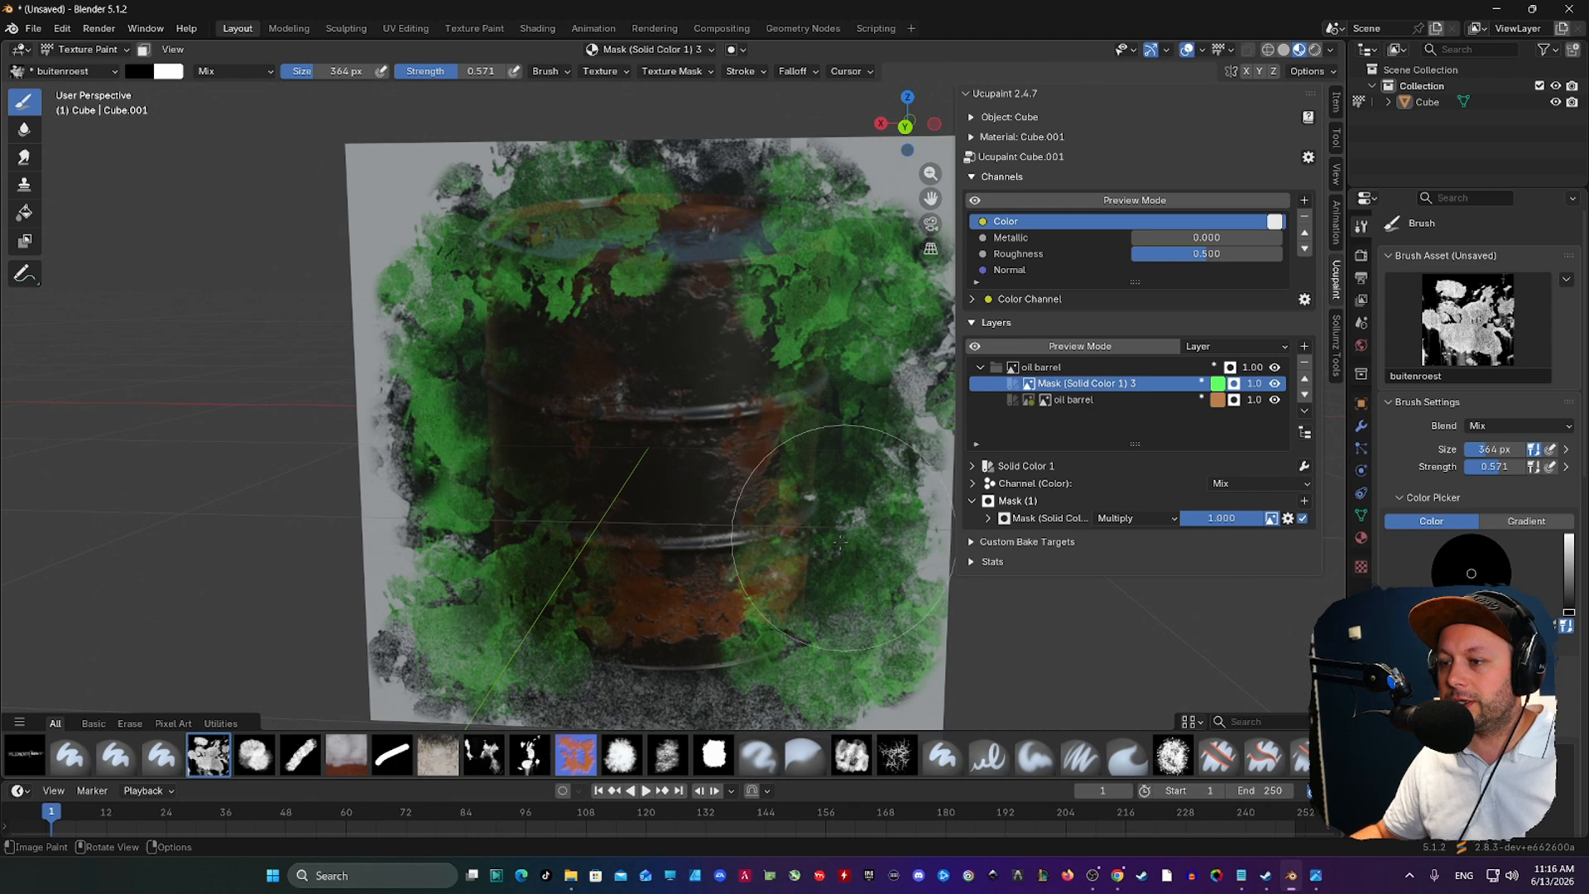
middle_drag(836, 504, 744, 406)
middle_drag(558, 242, 548, 258)
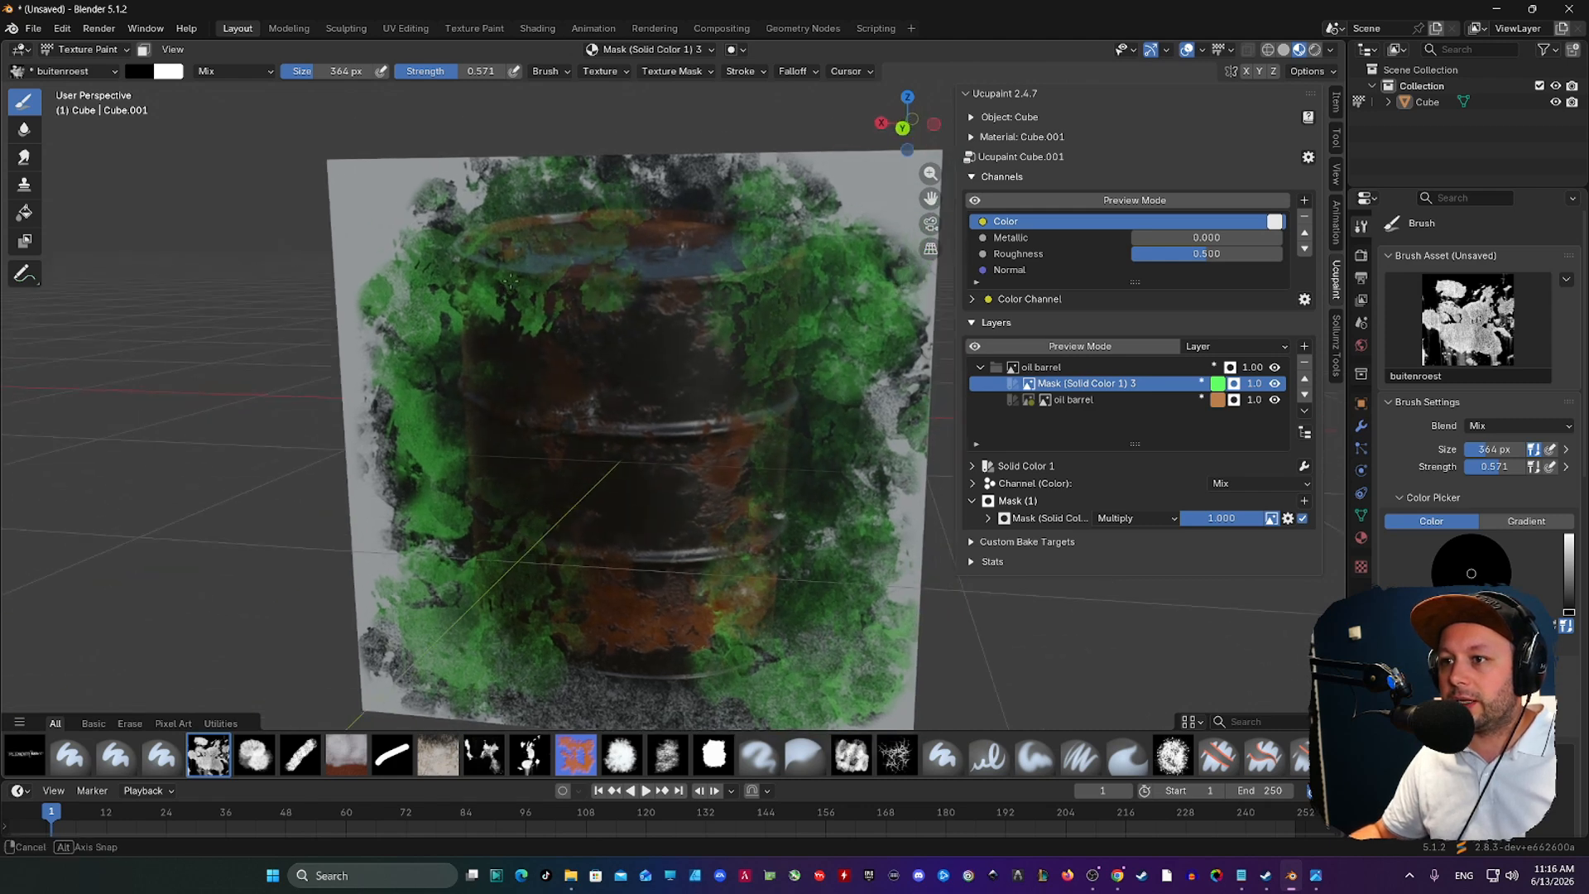
middle_drag(482, 339, 546, 356)
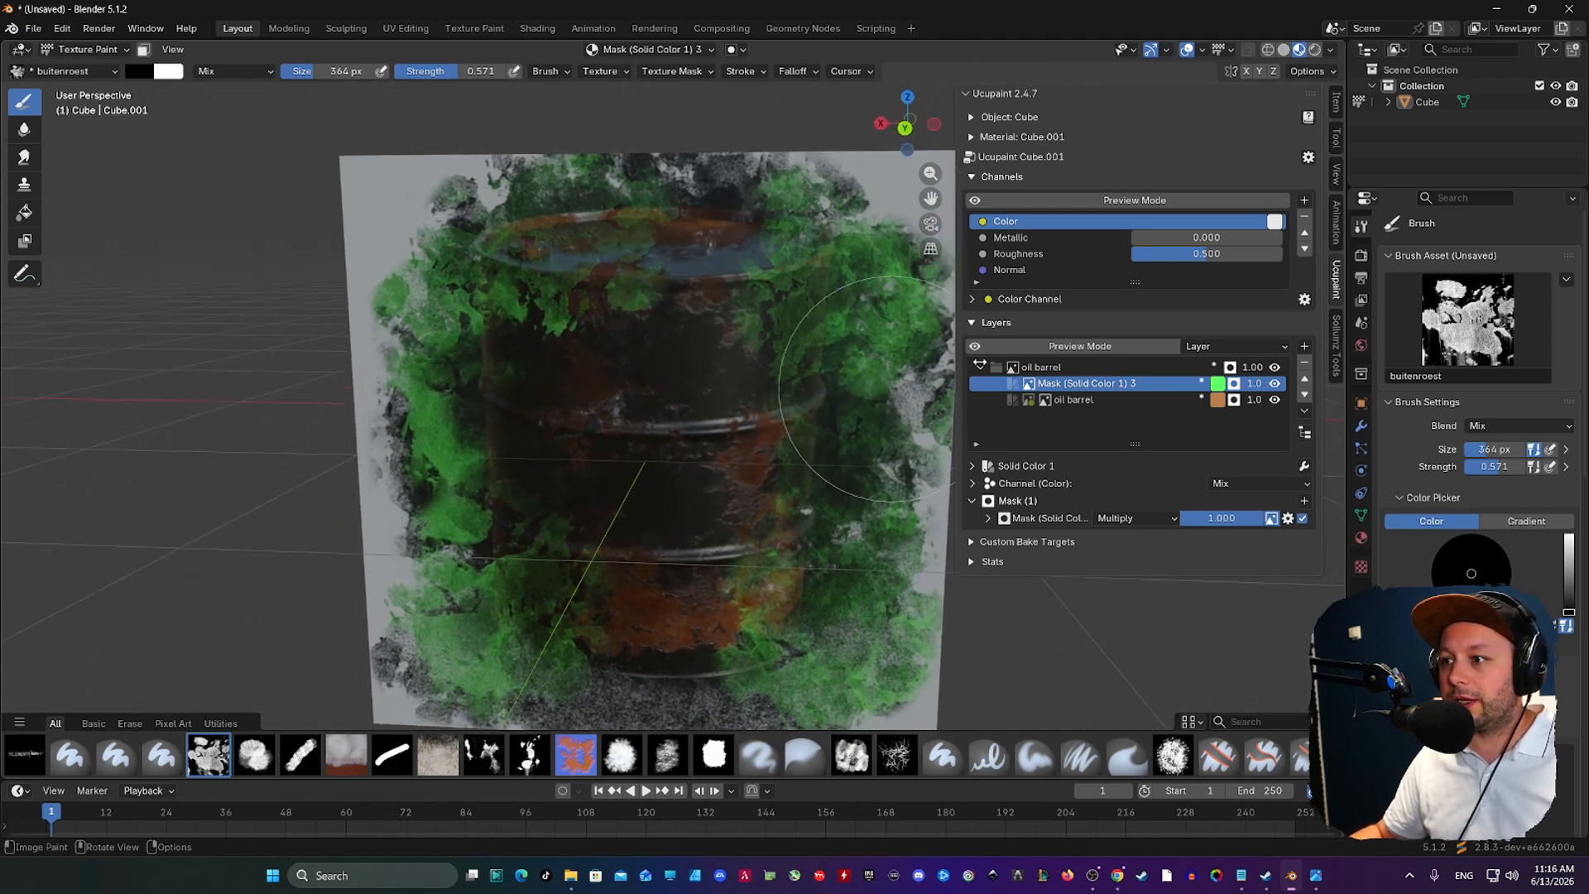
- Try erasing the shared oil barrel mask at the barrel's middle and along the face's left side, undoing the test strokes
click(1062, 403)
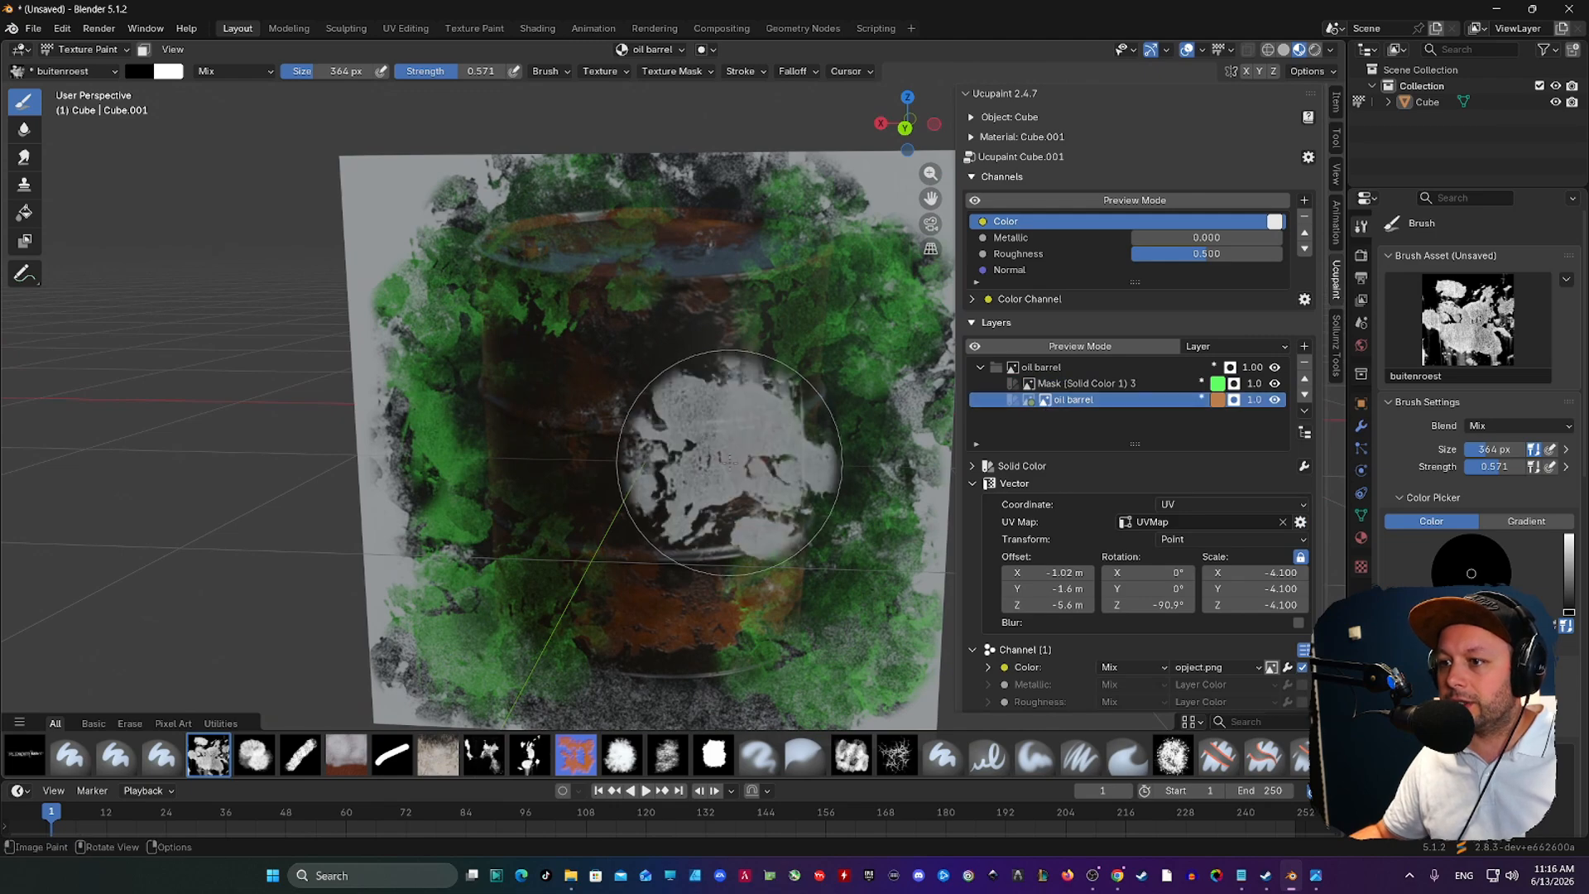
key(ctrl+z)
mouse_move(431, 390)
mouse_down()
mouse_move(382, 349)
mouse_move(402, 228)
mouse_move(369, 355)
mouse_move(393, 364)
mouse_move(414, 480)
mouse_move(406, 430)
mouse_move(421, 444)
mouse_up()
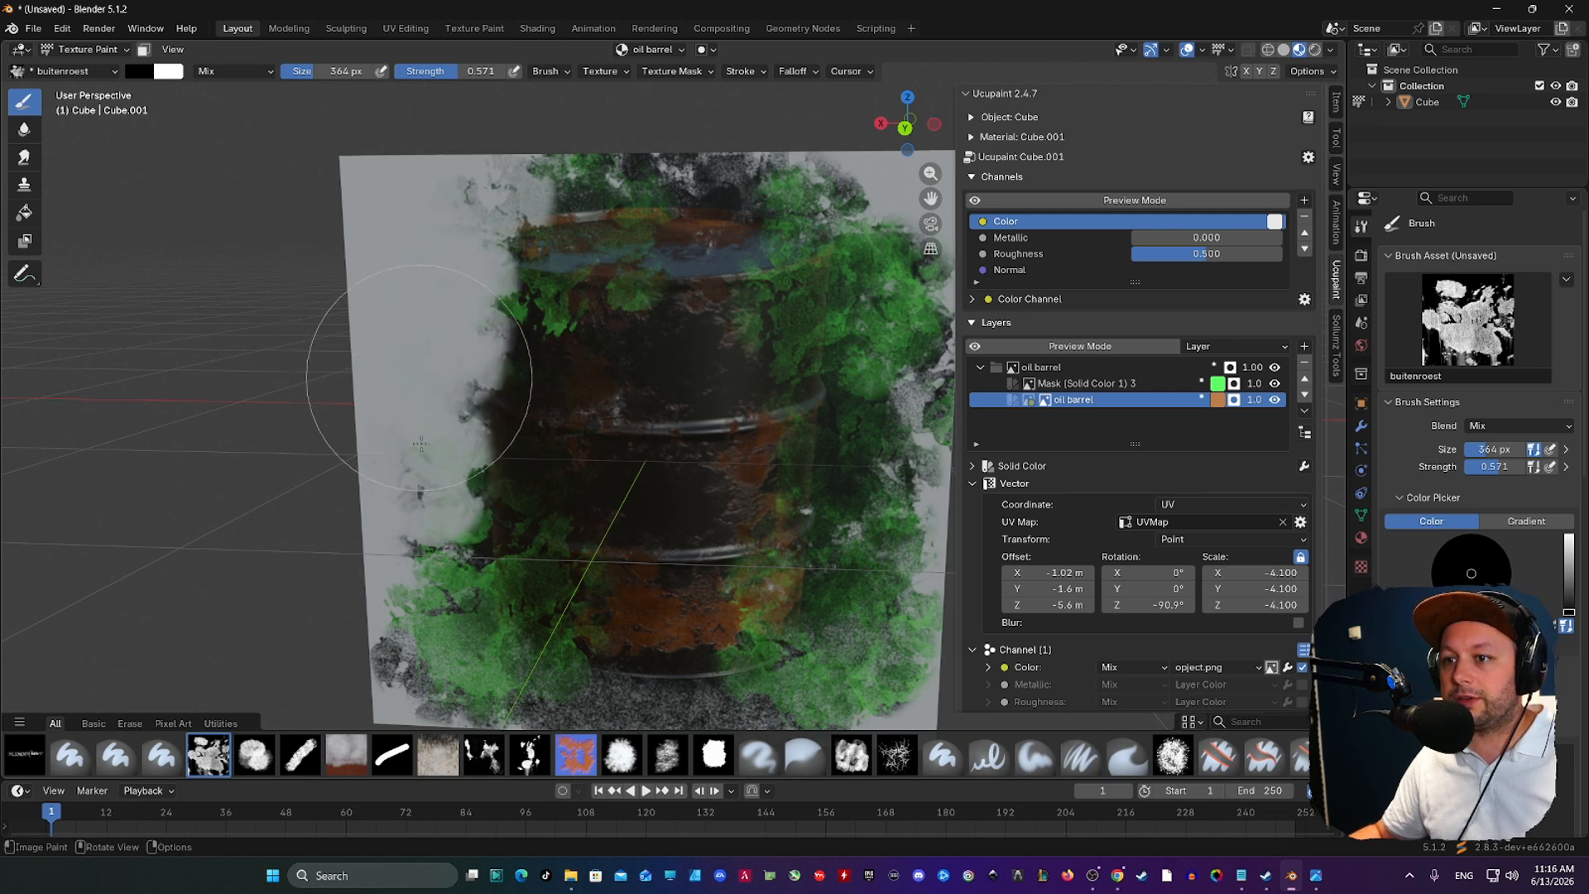
middle_drag(421, 444, 452, 381)
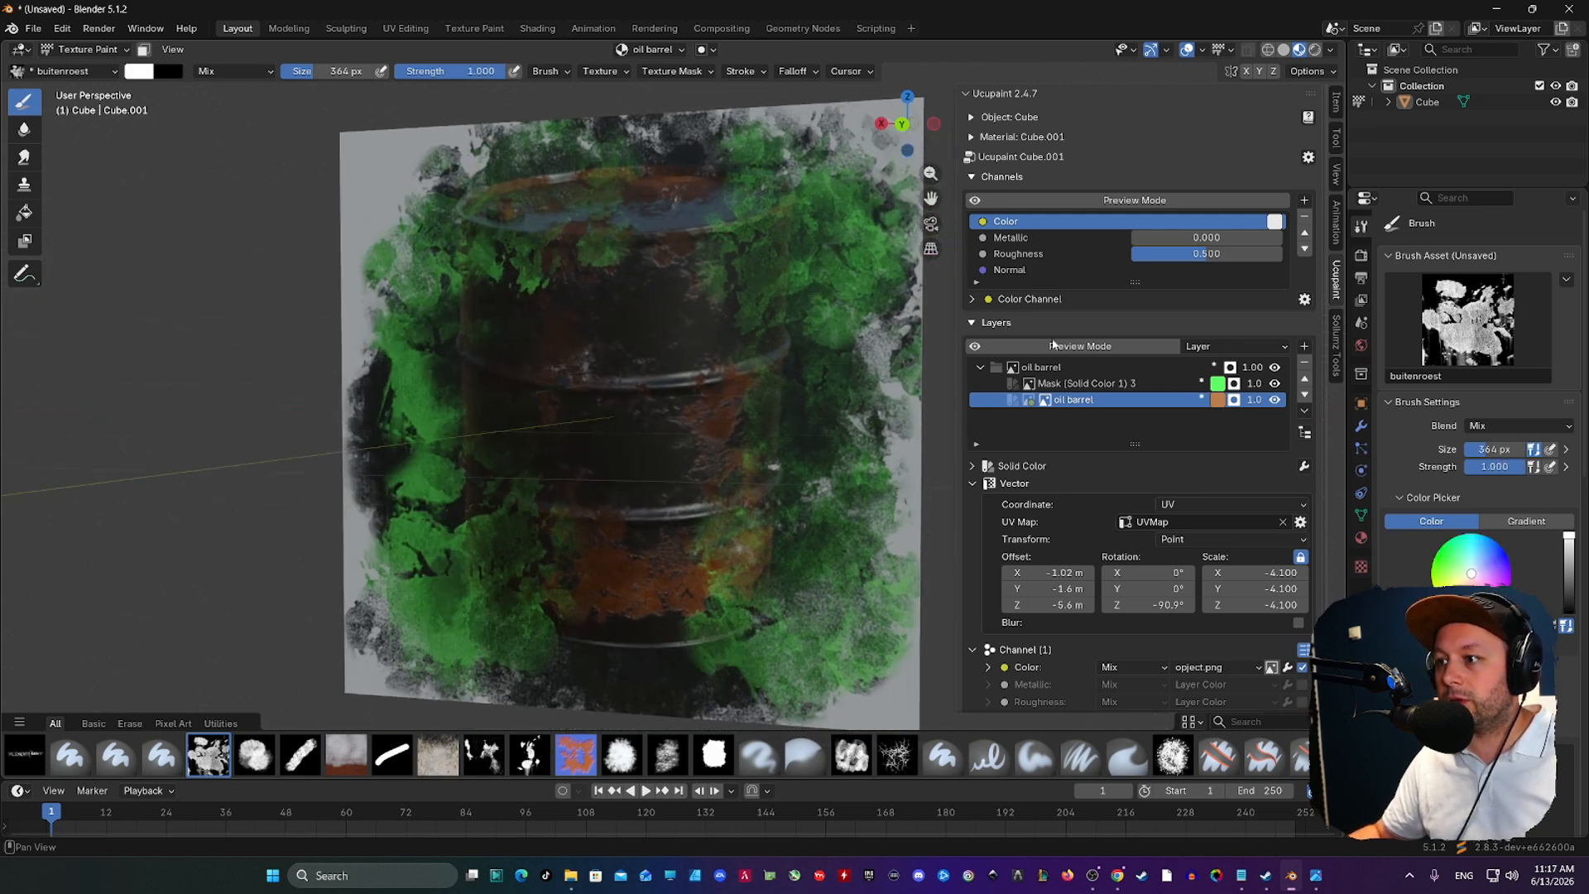
- Fill the face's upper-right corner with green by painting the green layer's mask in white at strength 1.000
click(1084, 383)
key(x)
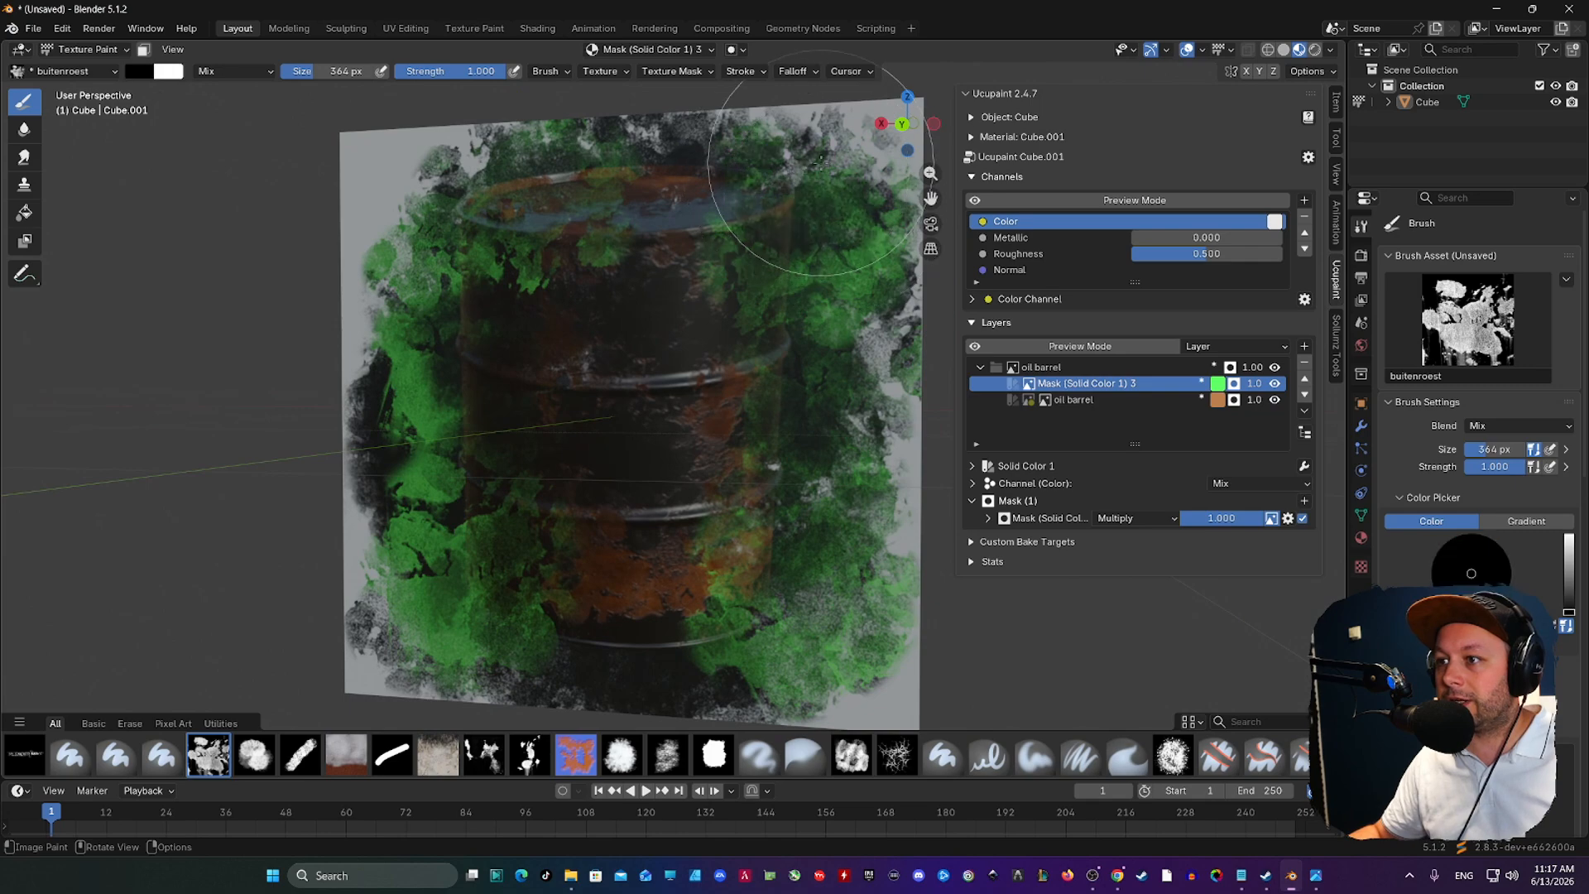
key(x)
mouse_move(819, 162)
mouse_down()
mouse_move(836, 186)
mouse_move(782, 157)
mouse_up()
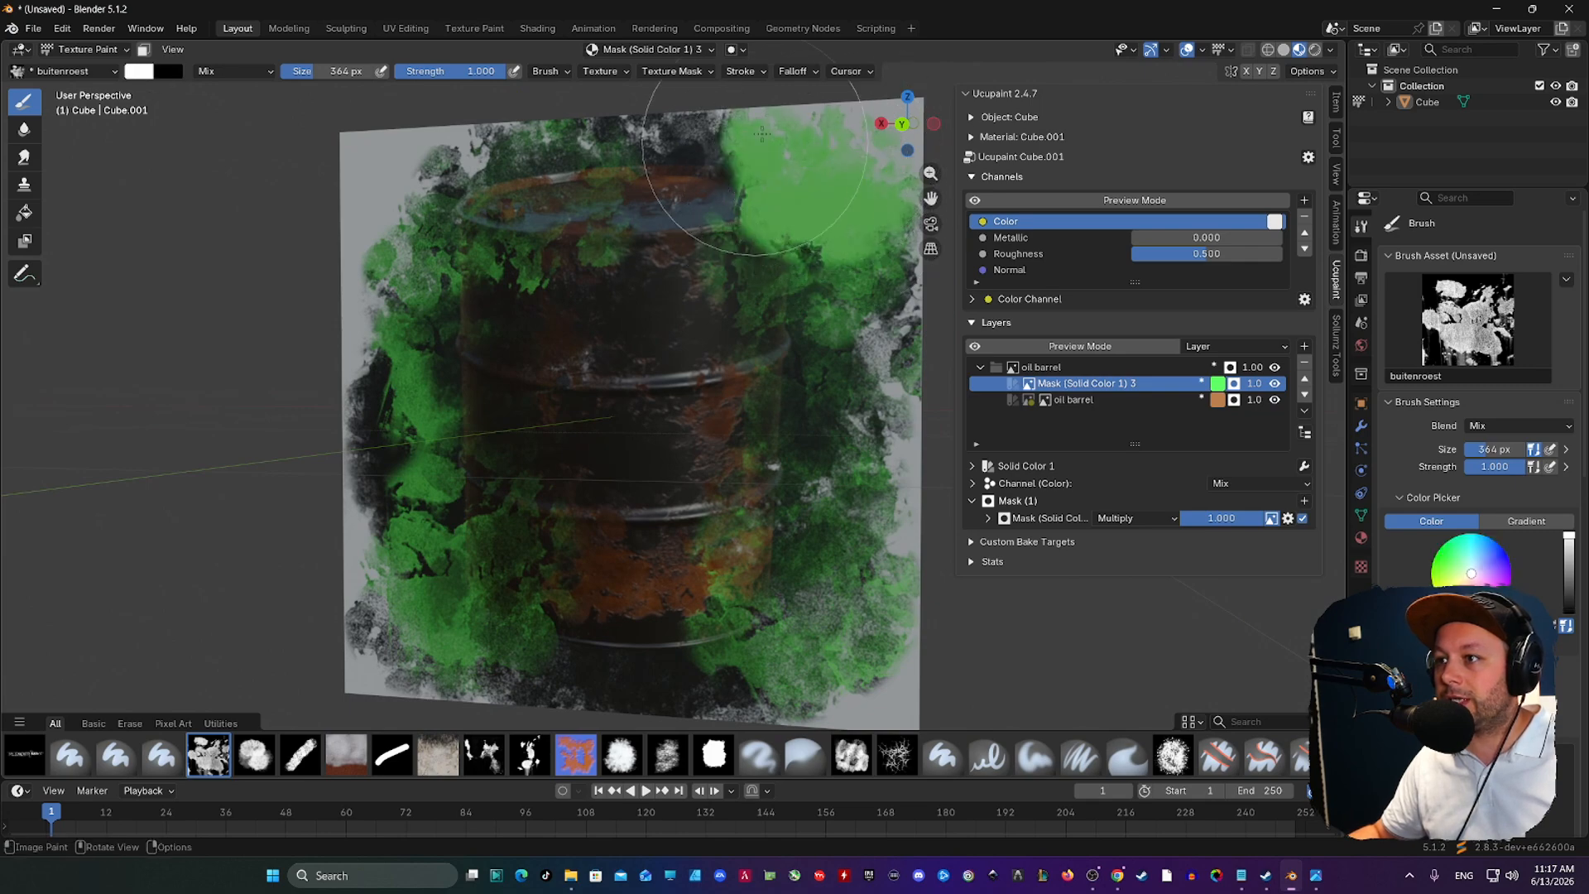
middle_drag(794, 145, 879, 174)
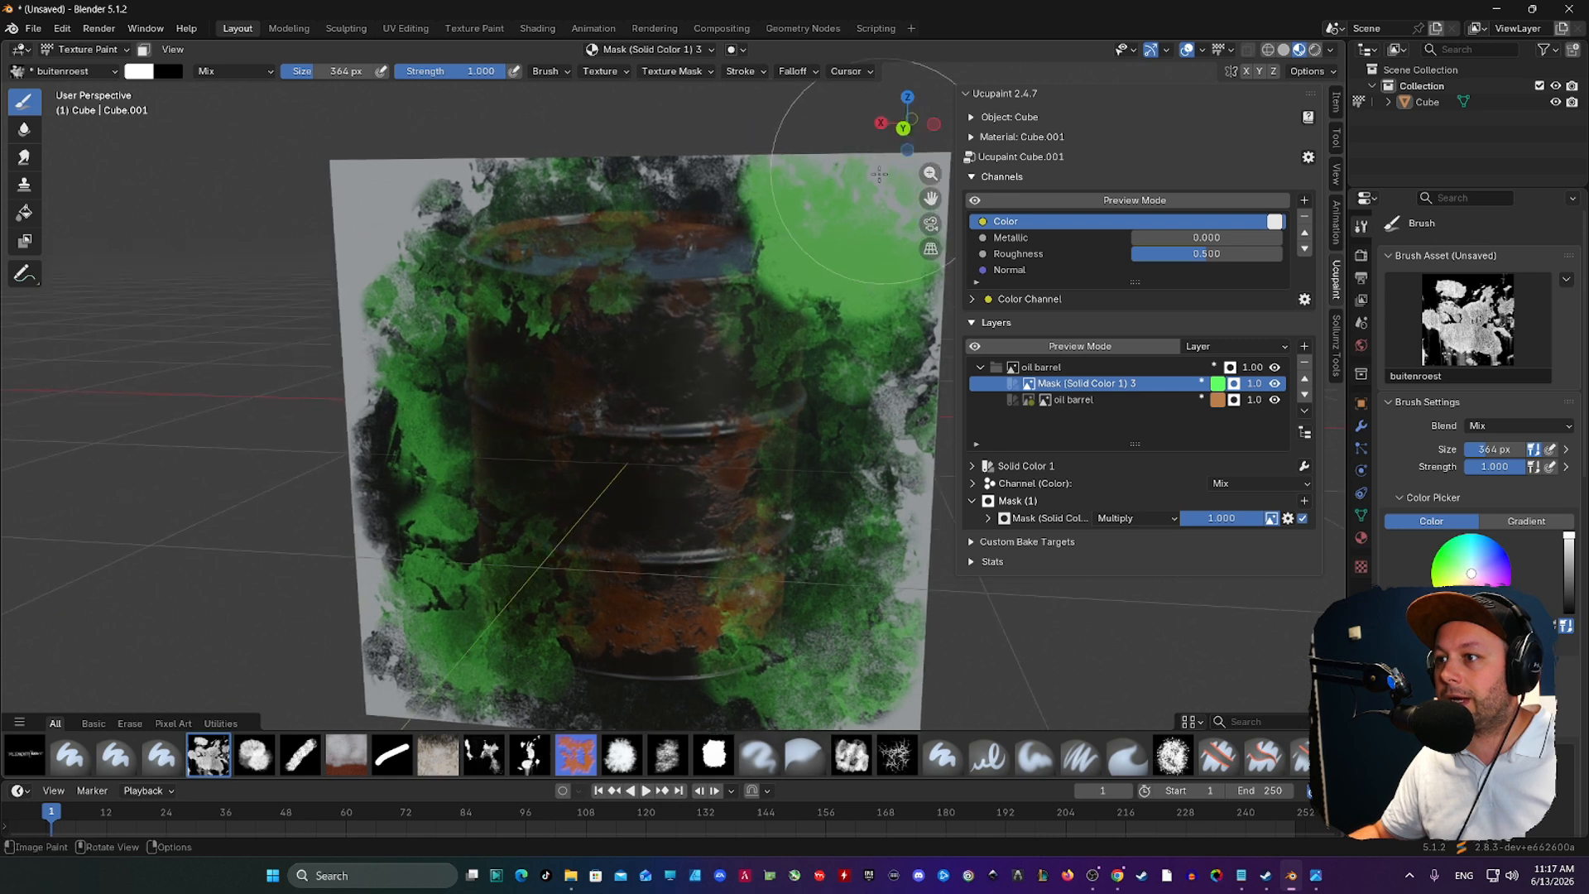
- Erase the face's upper-right corner by painting black on the shared oil barrel mask
click(1045, 401)
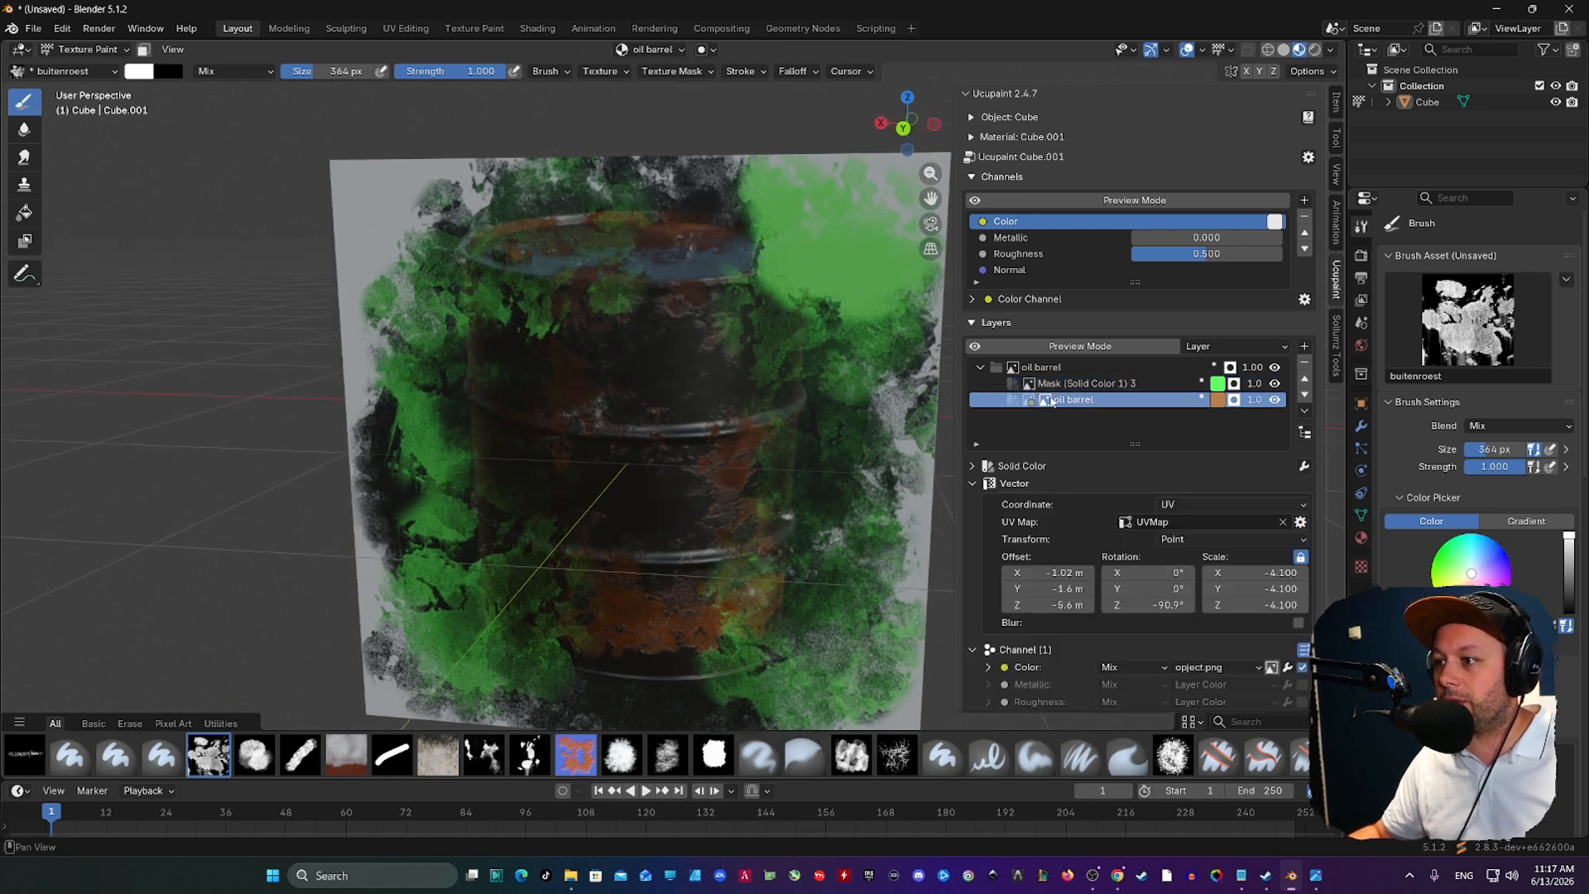
key(x)
mouse_move(832, 211)
mouse_down()
mouse_move(842, 197)
mouse_move(906, 298)
mouse_move(860, 356)
mouse_move(745, 207)
mouse_move(654, 223)
mouse_up()
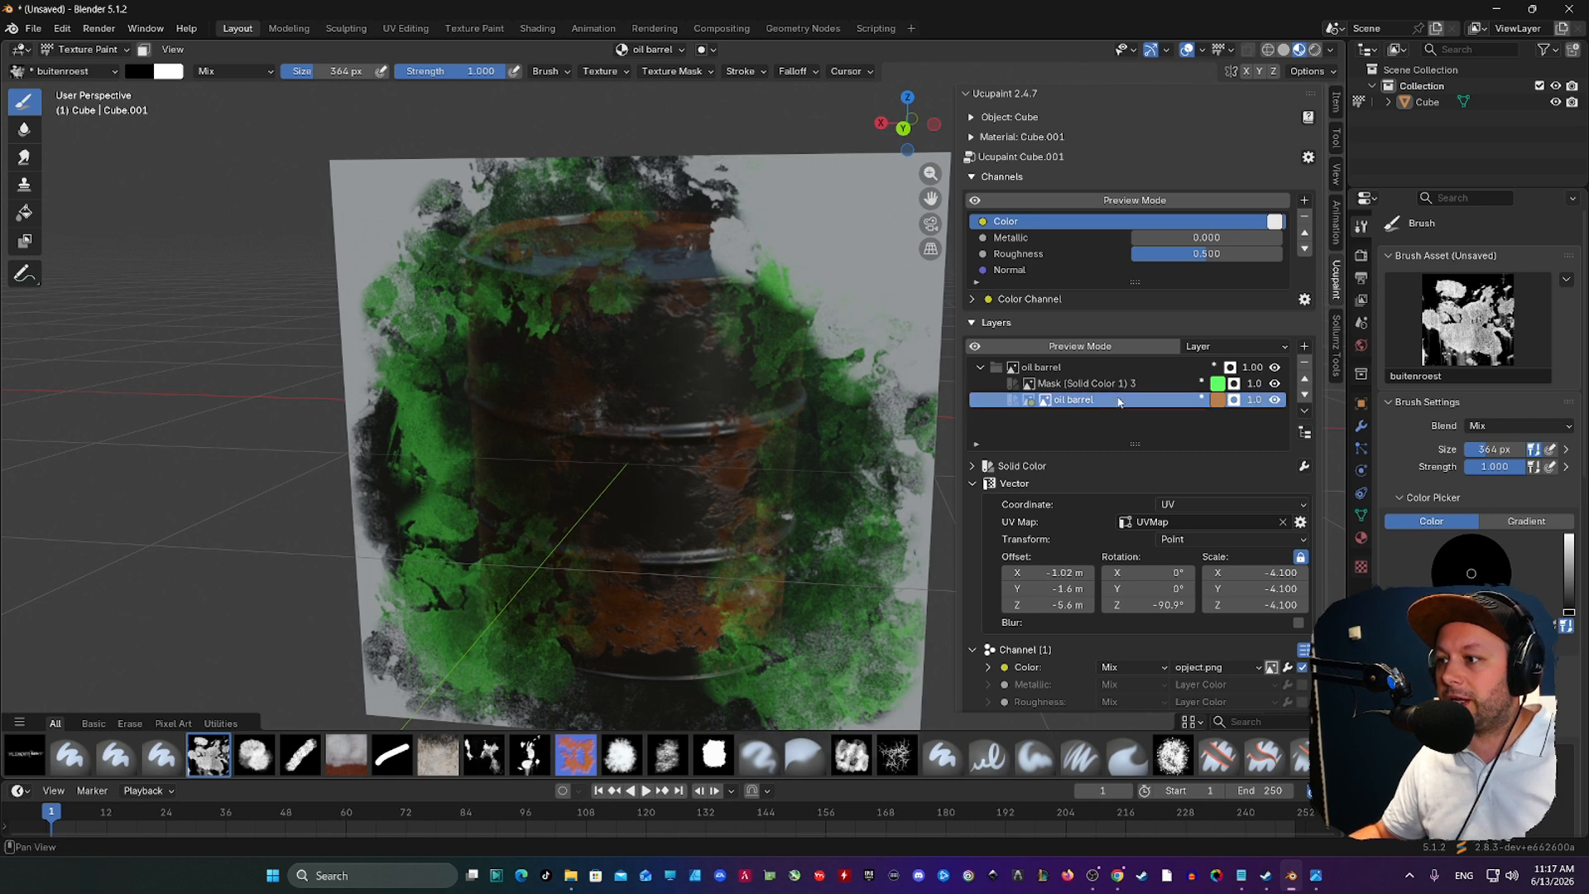
- Paint the green layer's mask in white across the edge of the erased upper-right area
click(1039, 400)
key(x)
mouse_move(794, 223)
mouse_down()
mouse_move(728, 249)
mouse_move(761, 315)
mouse_move(654, 381)
mouse_up()
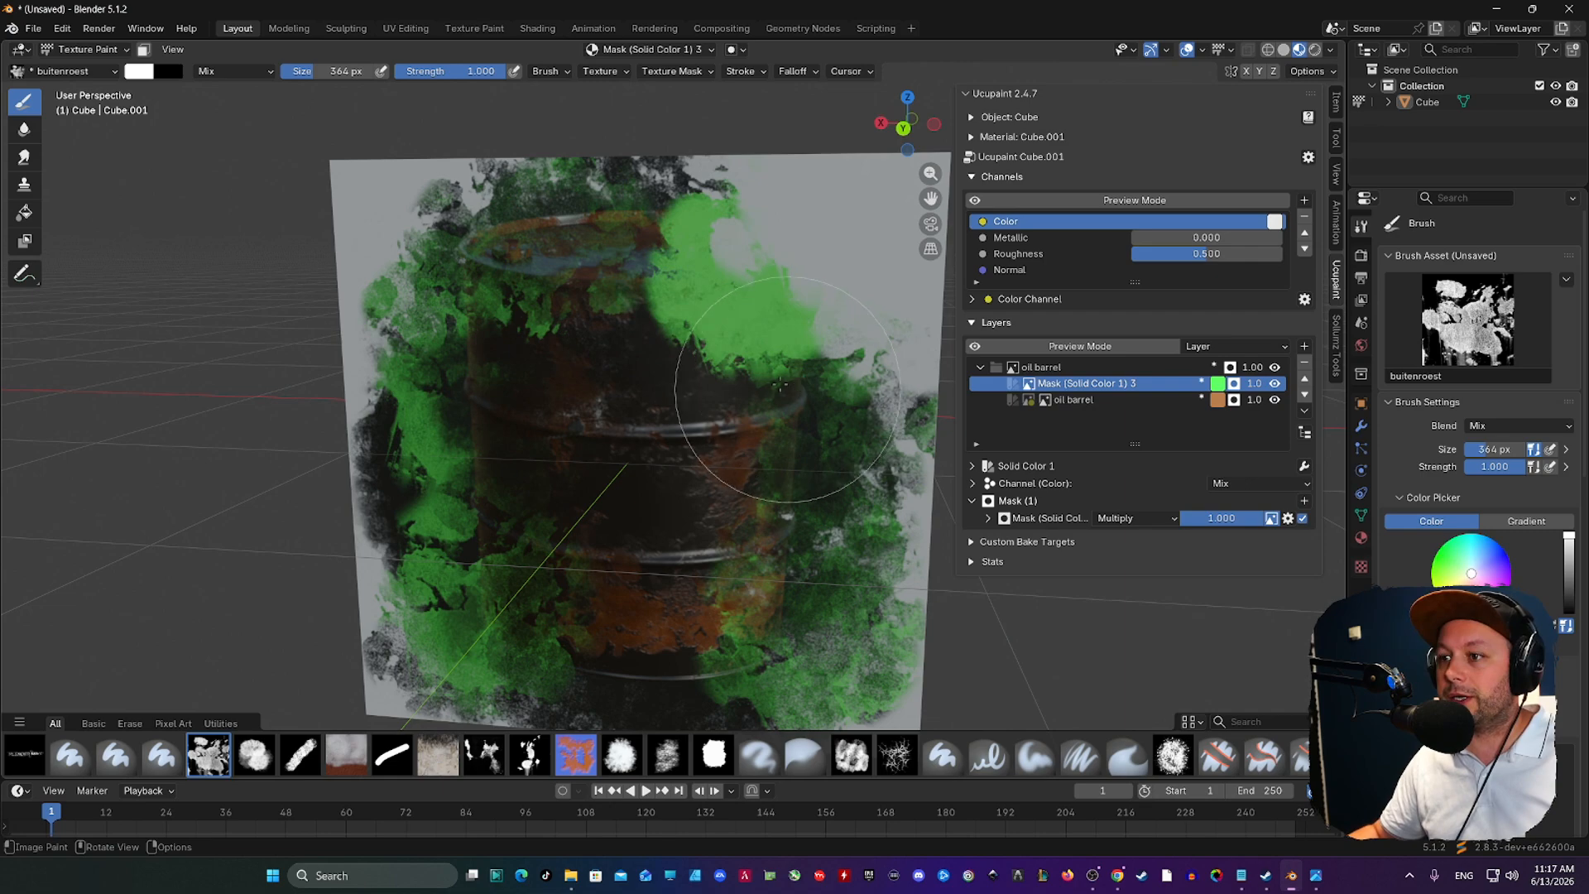
- Undo the test strokes on the oil barrel and green masks in the face's upper-right area
key(ctrl+z)
key(ctrl+z)
key(ctrl+z)
key(ctrl+z)
key(ctrl+z)
key(ctrl+z)
key(ctrl+z)
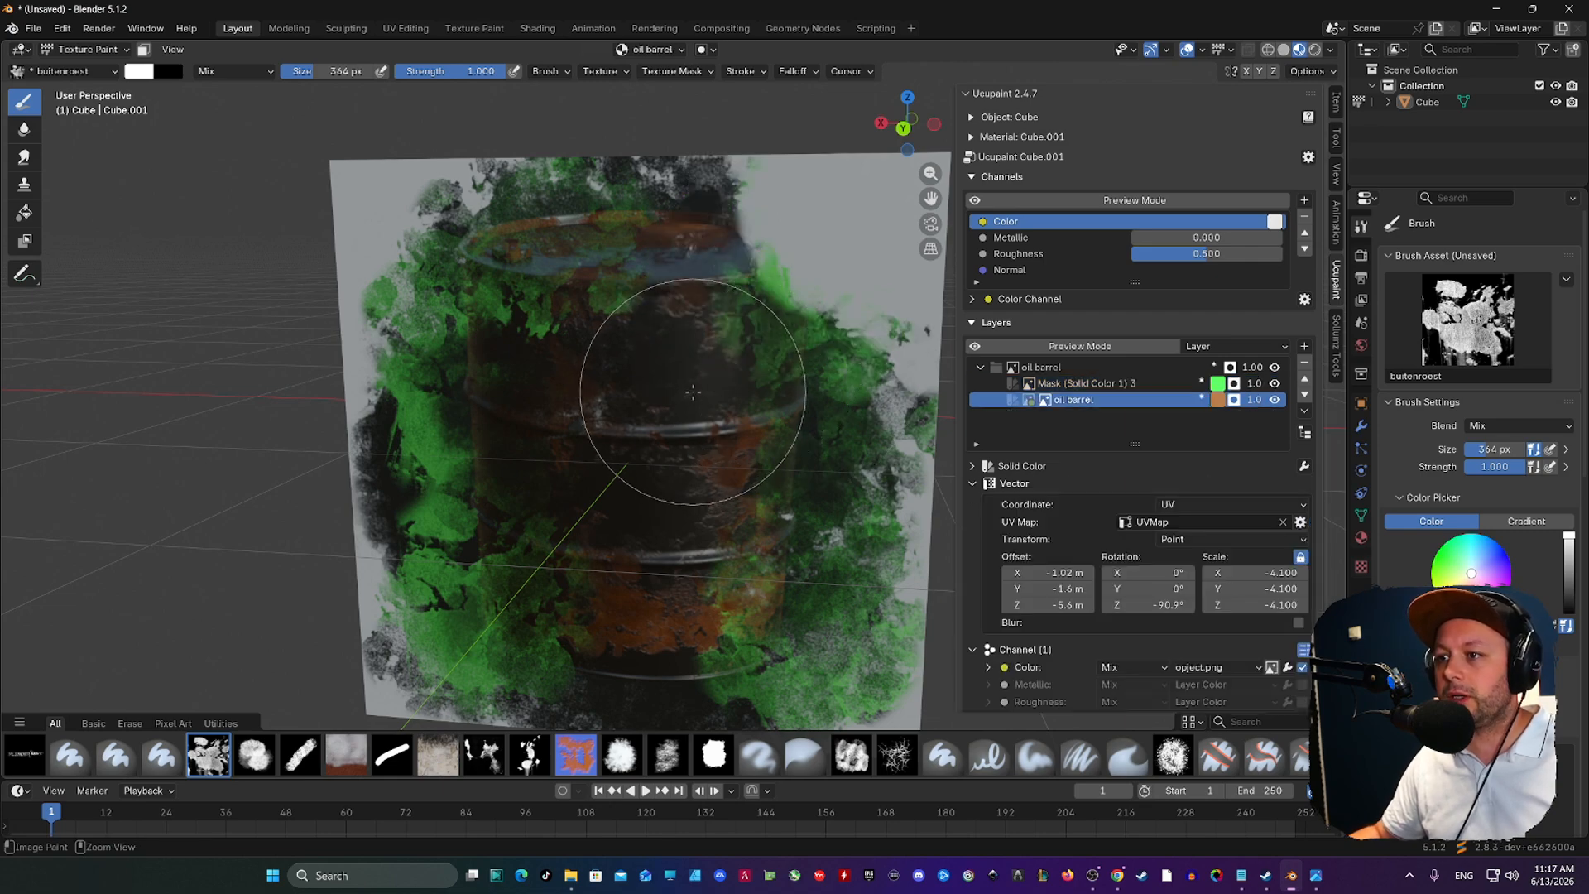
key(ctrl+z)
key(ctrl+z)
key(ctrl+z)
key(ctrl+z)
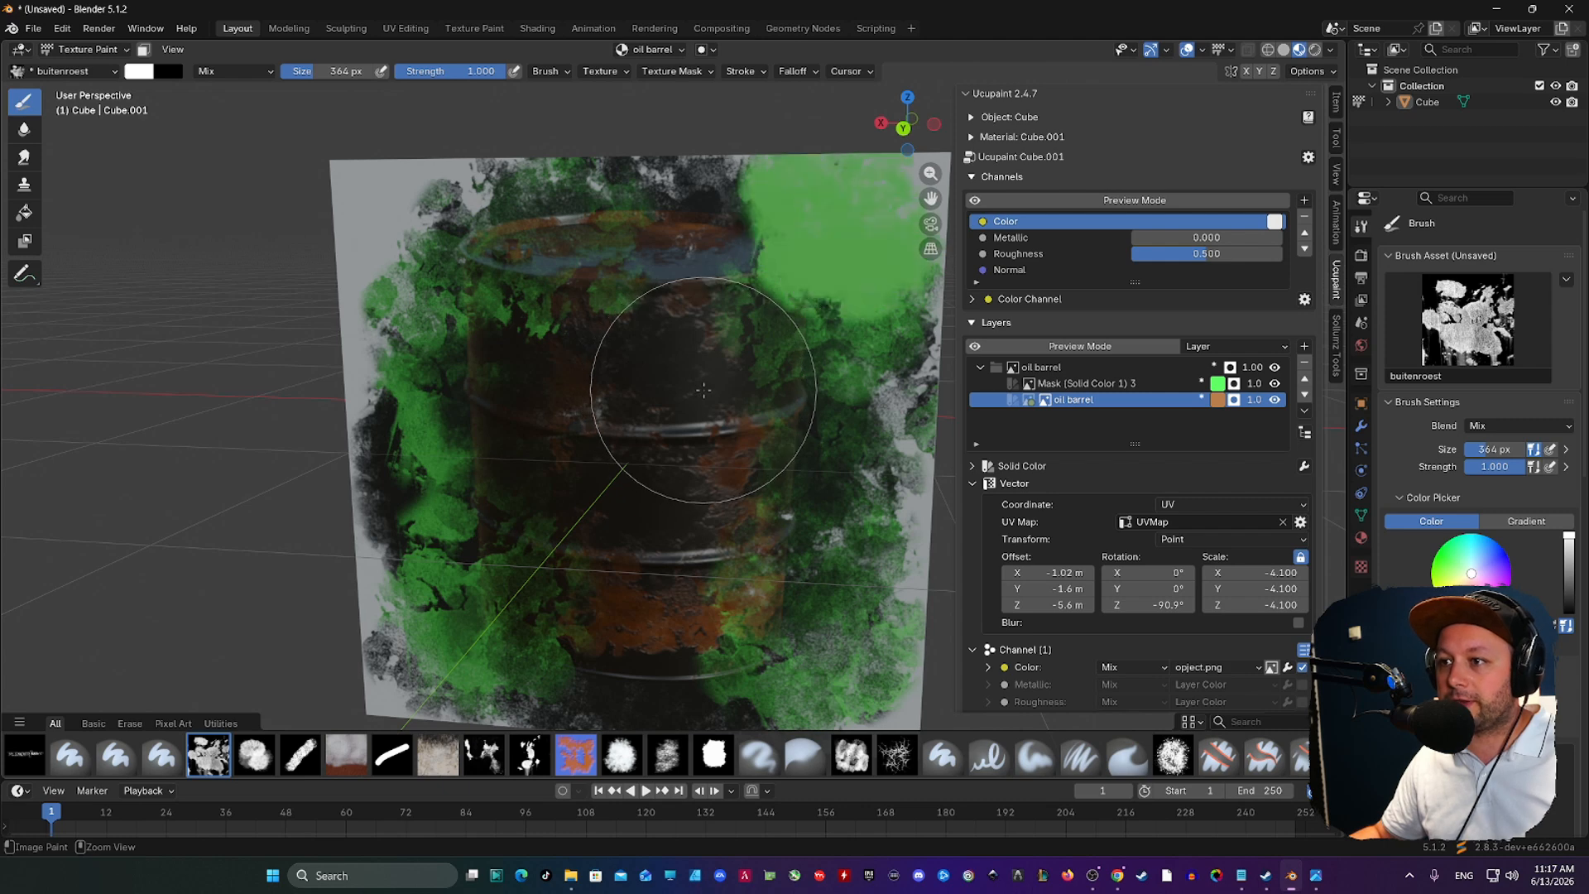
mouse_move(694, 392)
middle_down()
mouse_move(702, 372)
mouse_move(687, 383)
middle_up()
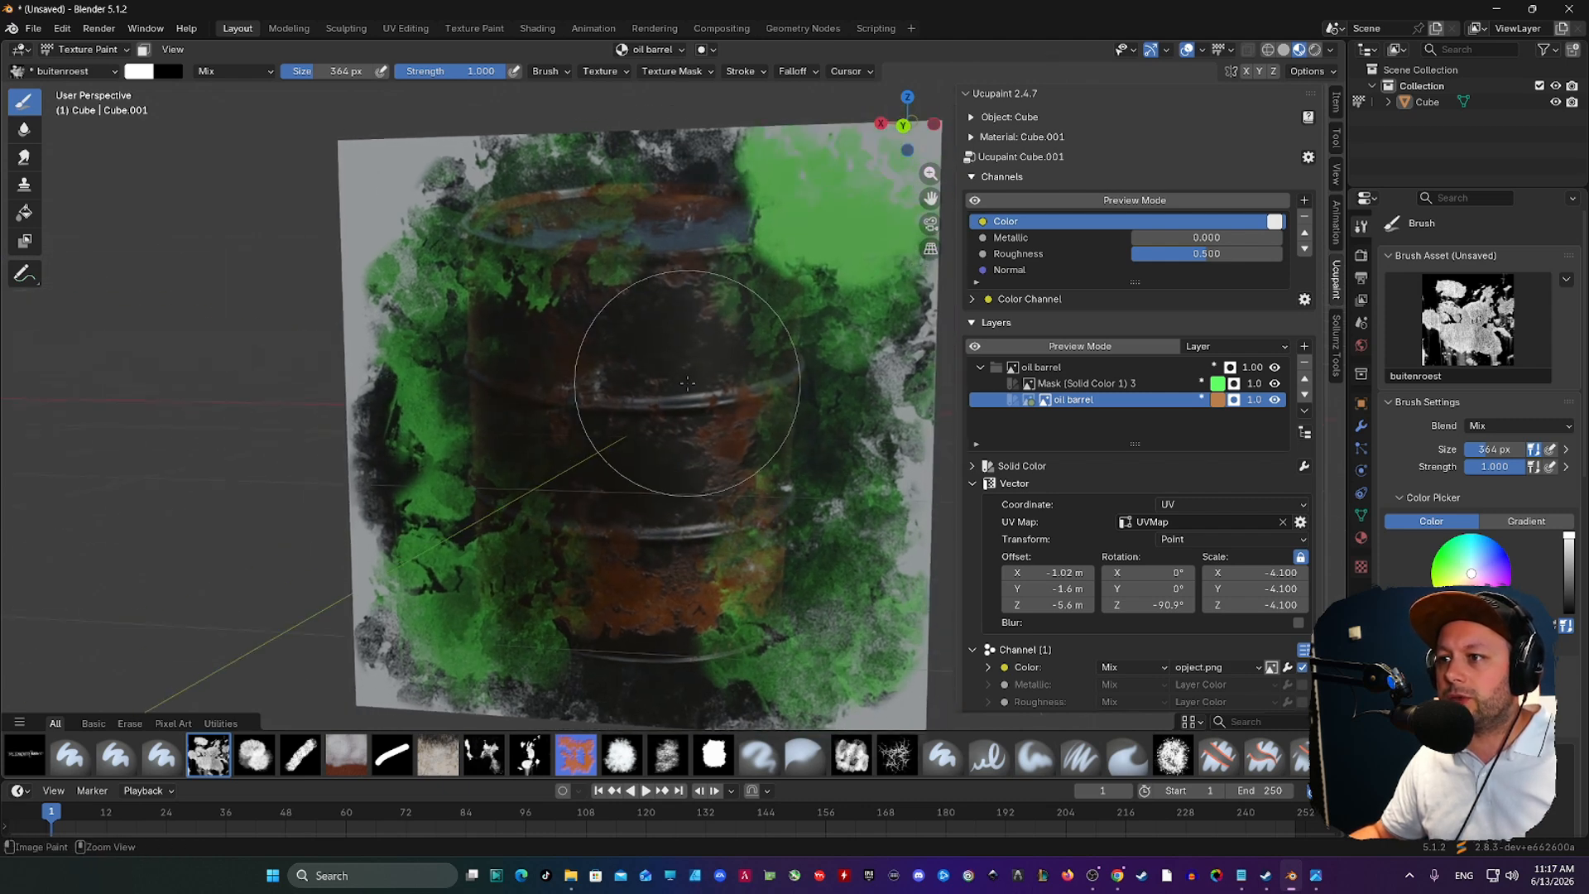
key(ctrl+z)
key(ctrl+z)
key(ctrl+z)
key(ctrl+z)
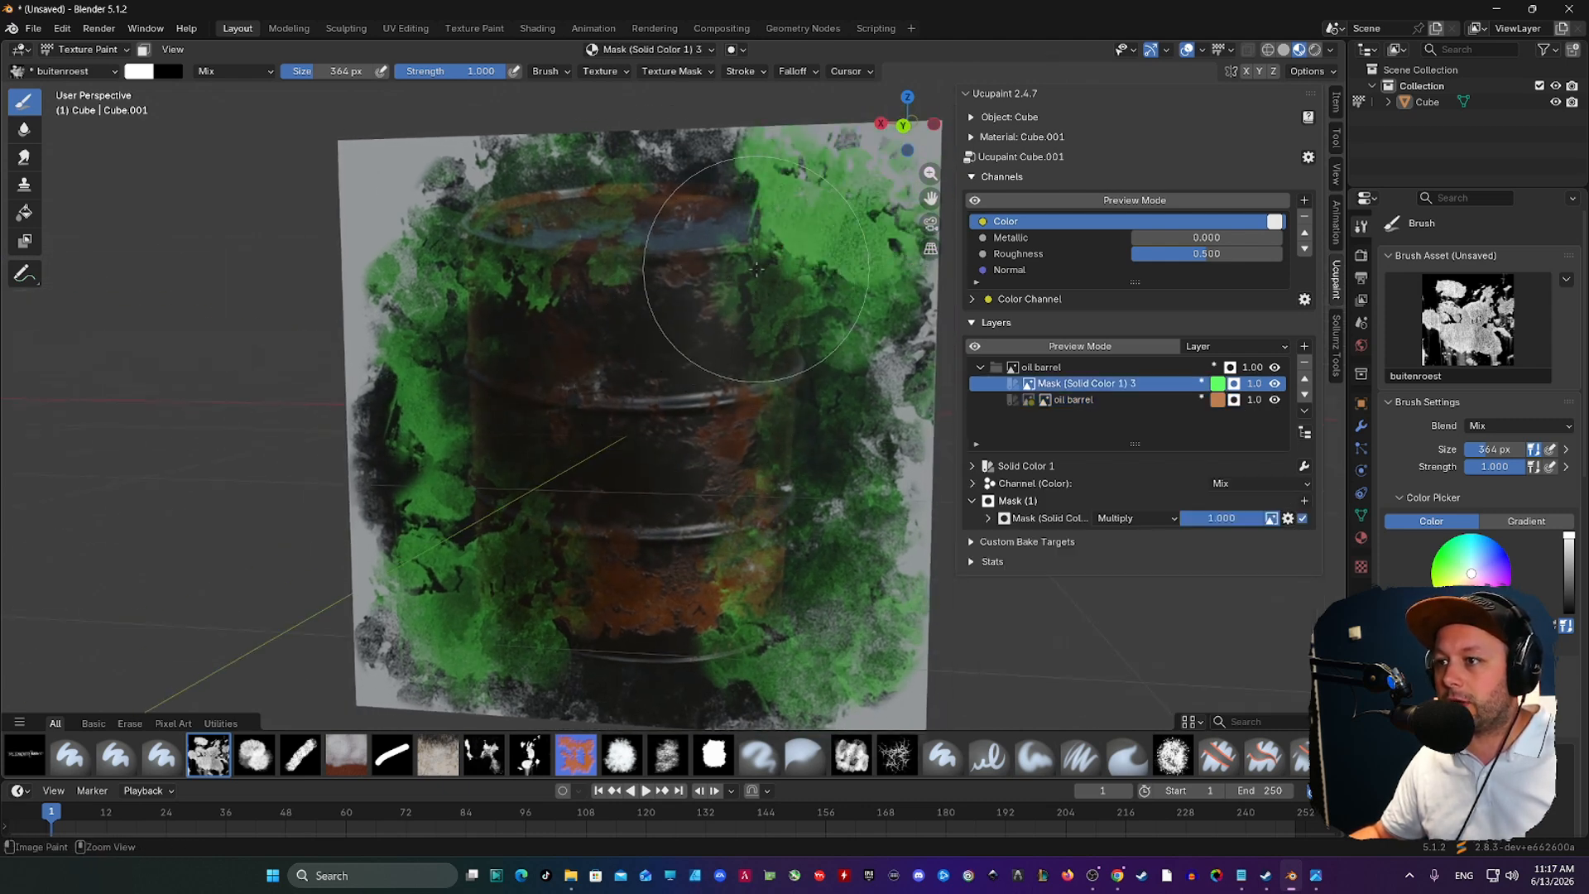
middle_drag(774, 300, 700, 299)
middle_drag(684, 407, 685, 420)
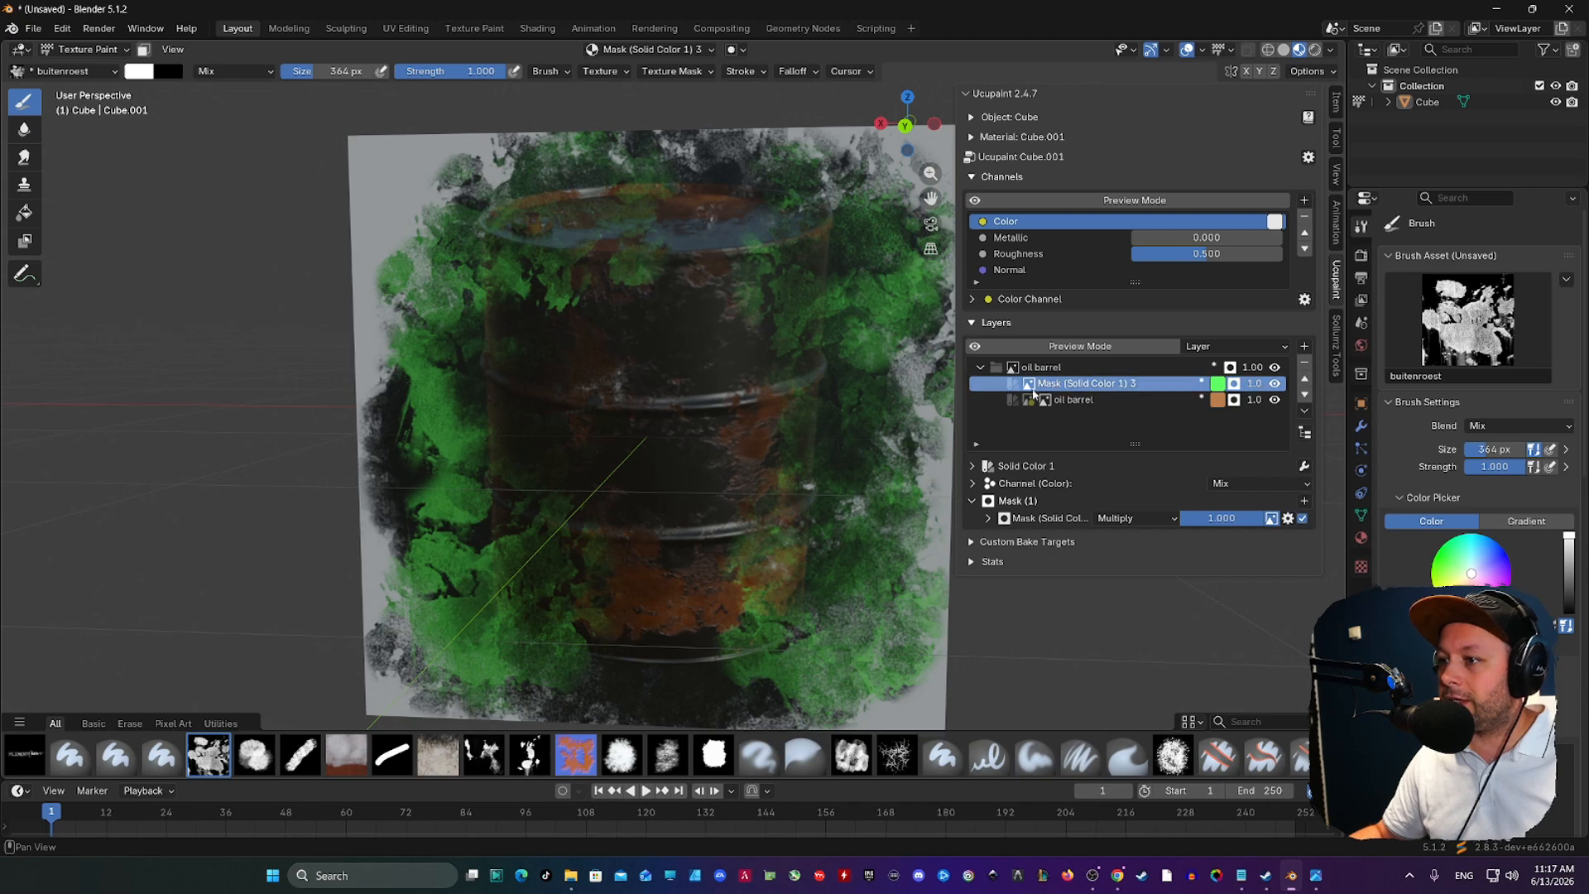
- Add a yellow solid colour layer named Solid Color 2 without a mask above the green layer in the group
click(1305, 346)
click(898, 531)
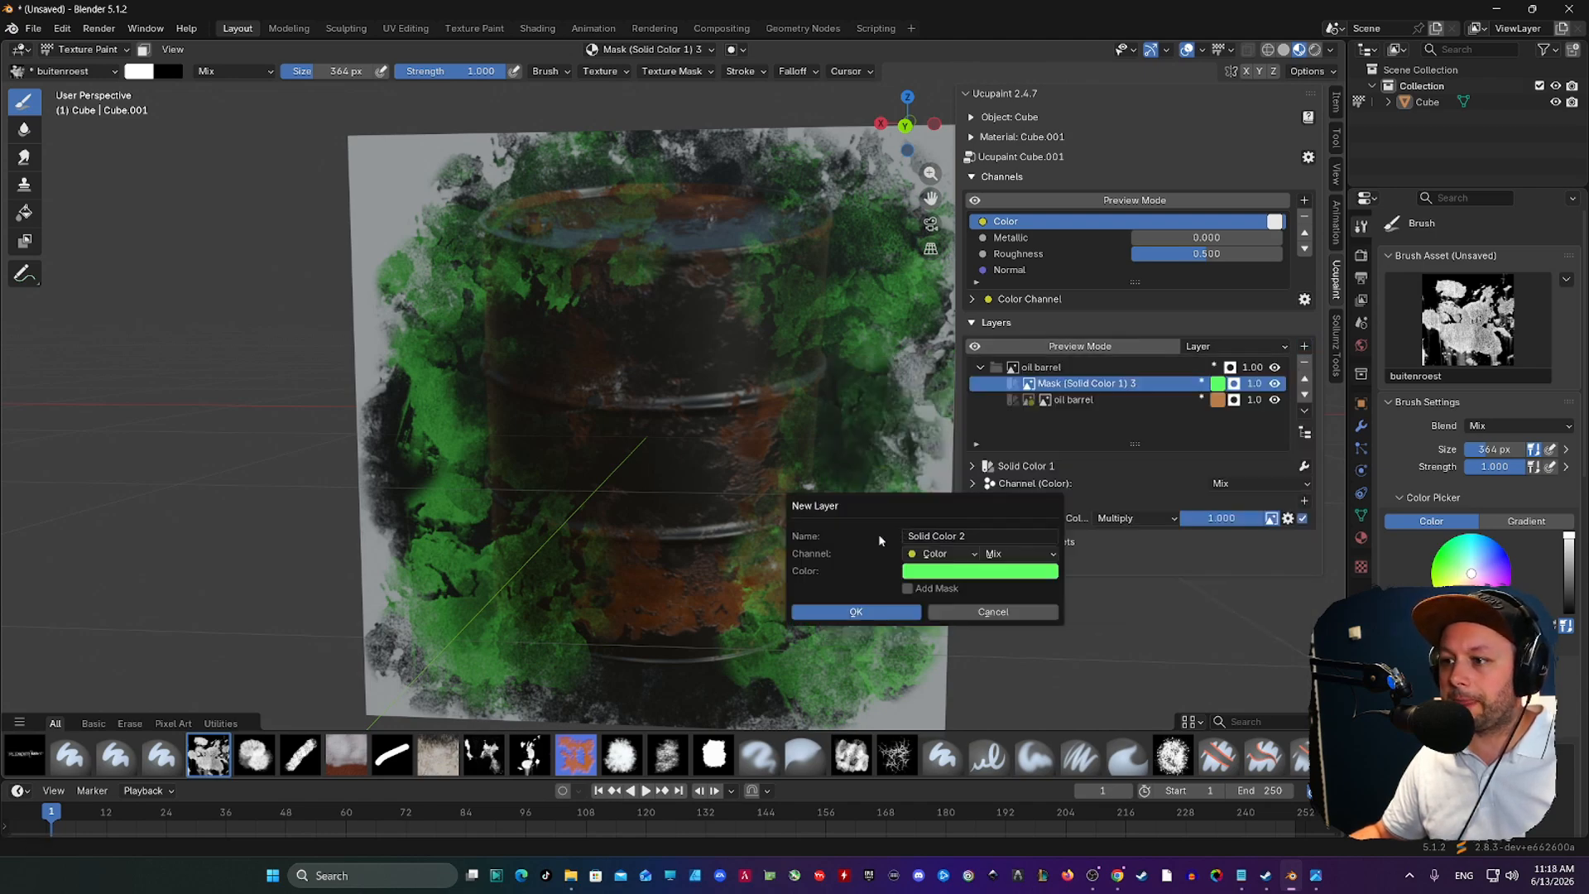
click(946, 569)
drag(964, 418, 930, 409)
click(856, 613)
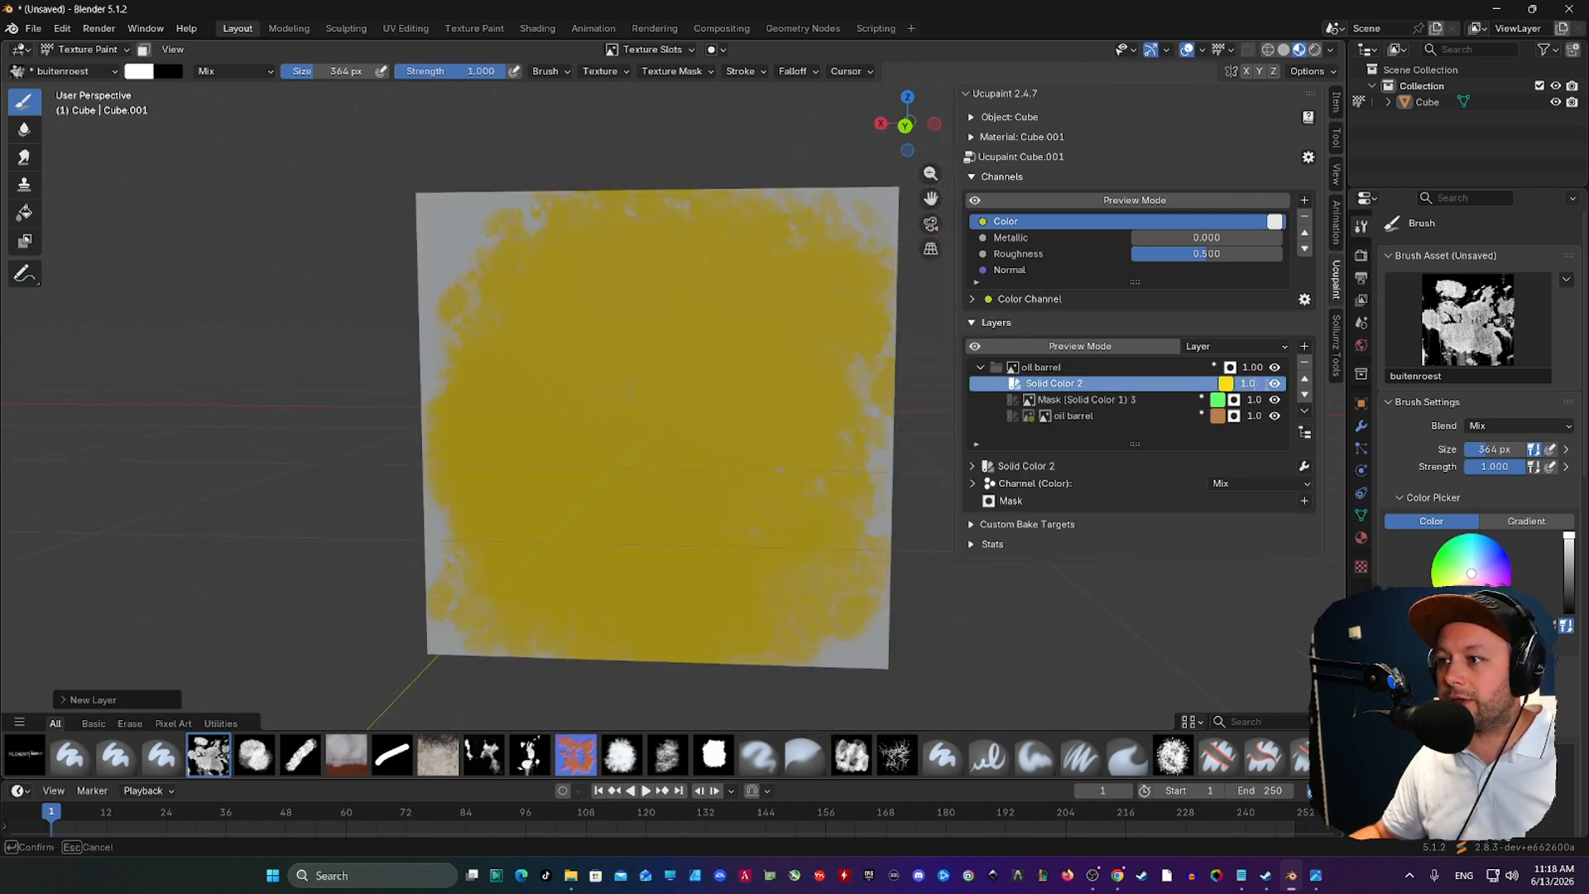
- Compare the face with and without the yellow layer by hiding and showing it, leaving the layer visible
click(1275, 383)
click(1275, 383)
click(1274, 383)
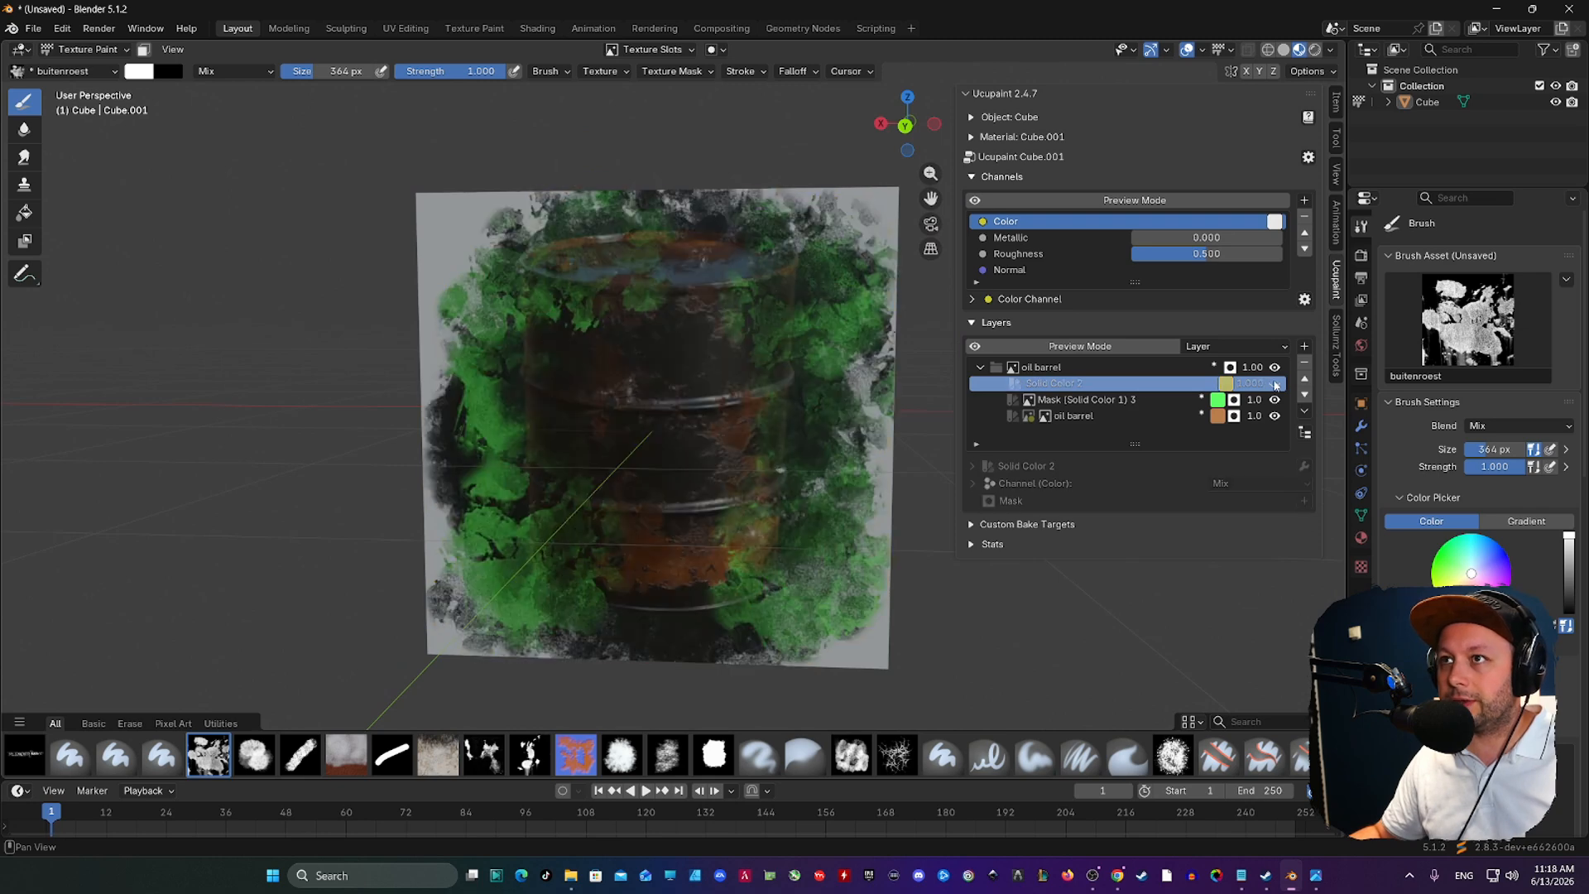
click(1274, 383)
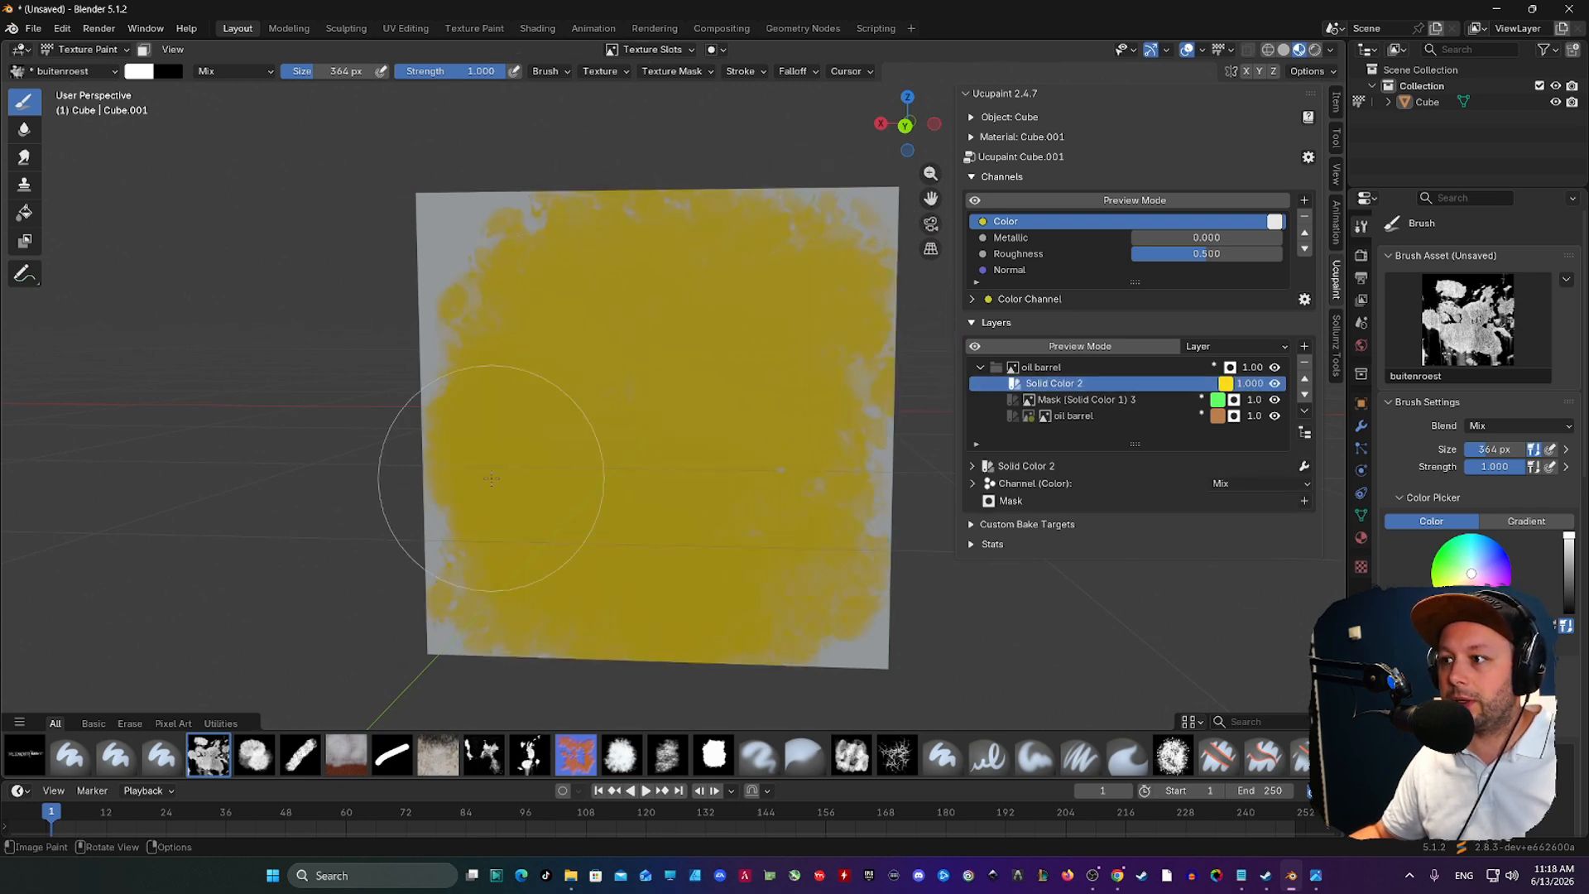
- Add a new 2048 image mask to the yellow layer with Black (Full Transparency) and Multiply blending
click(1304, 501)
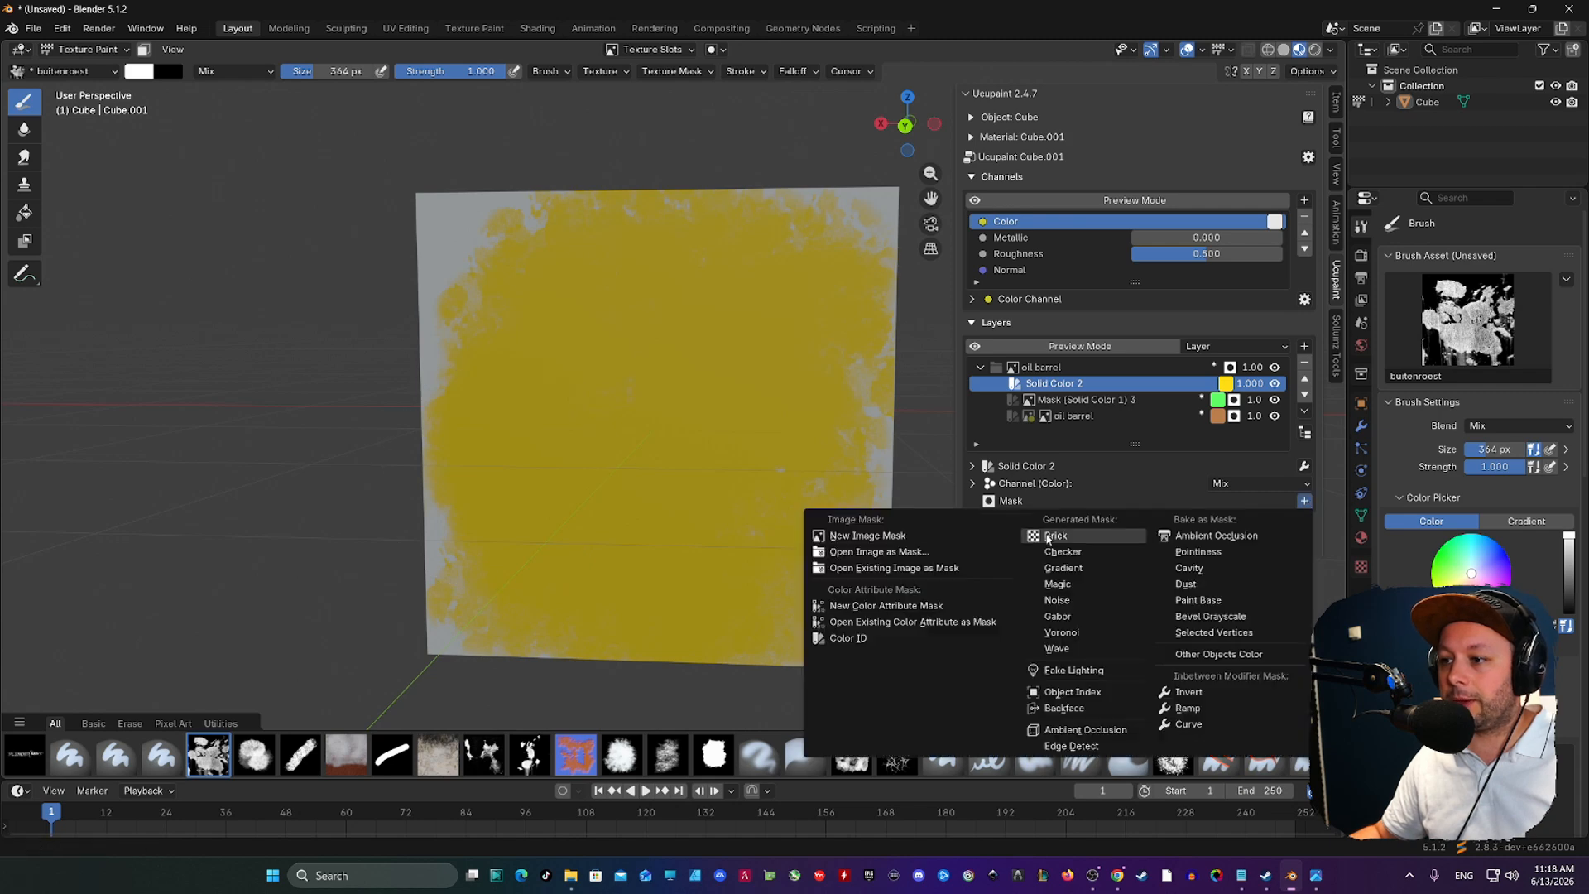
click(869, 536)
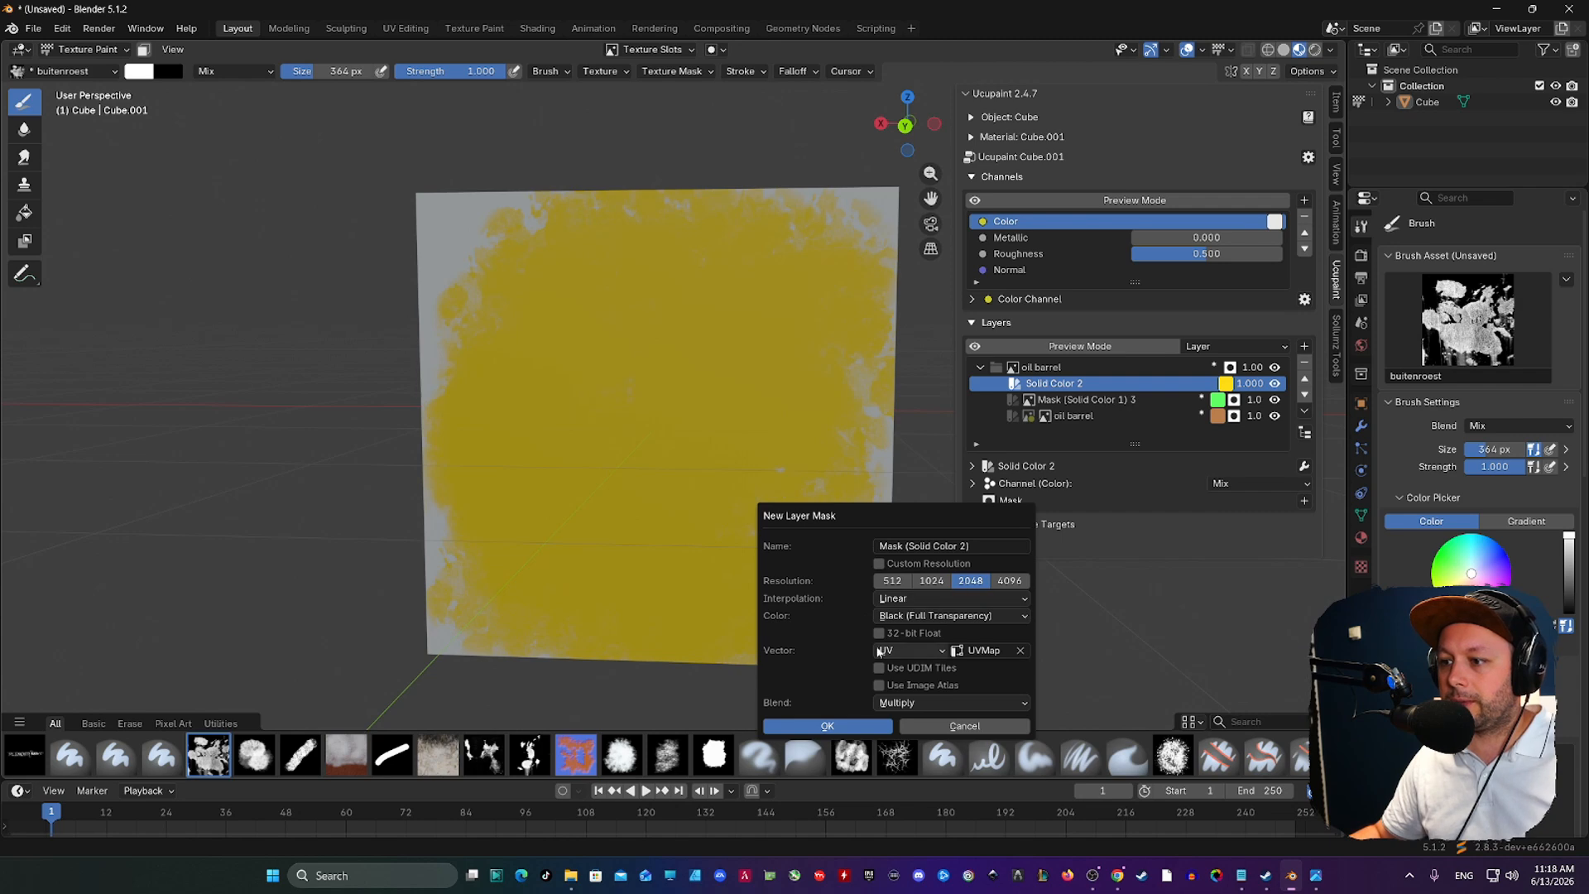
click(824, 725)
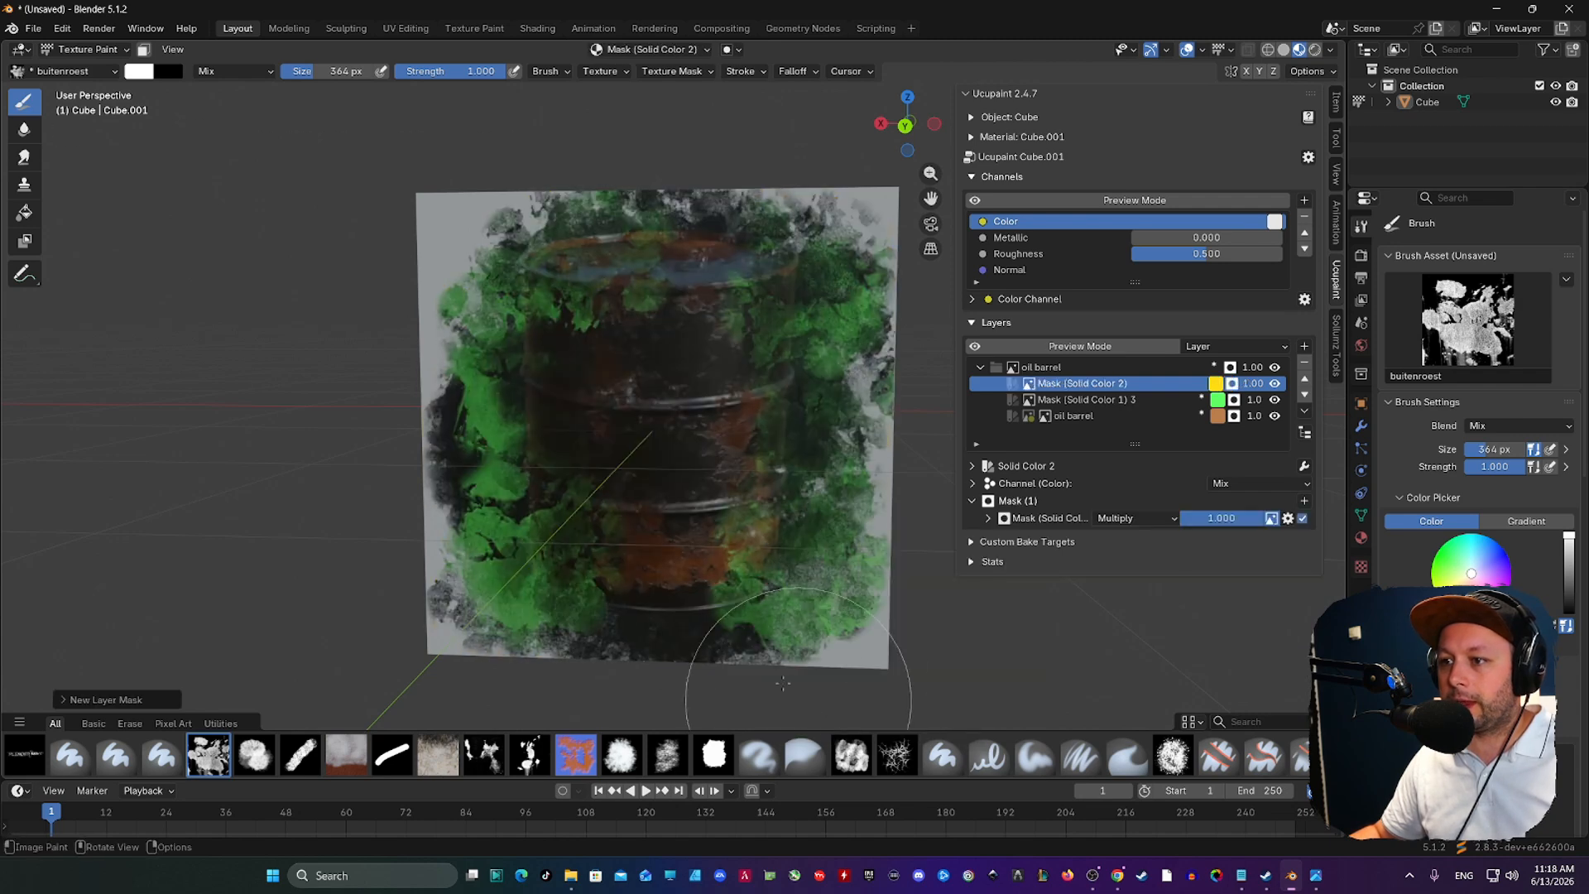
- Paint yellow around the lower part of the barrel through the yellow layer's mask, and brush it back with black across the middle
click(675, 509)
key(ctrl+z)
click(755, 569)
drag(758, 566, 814, 432)
drag(594, 594, 534, 466)
key(x)
mouse_move(549, 451)
mouse_down()
mouse_move(568, 417)
mouse_move(616, 497)
mouse_move(758, 353)
mouse_move(754, 389)
mouse_up()
middle_drag(749, 399, 614, 454)
scroll(616, 463, down, 1)
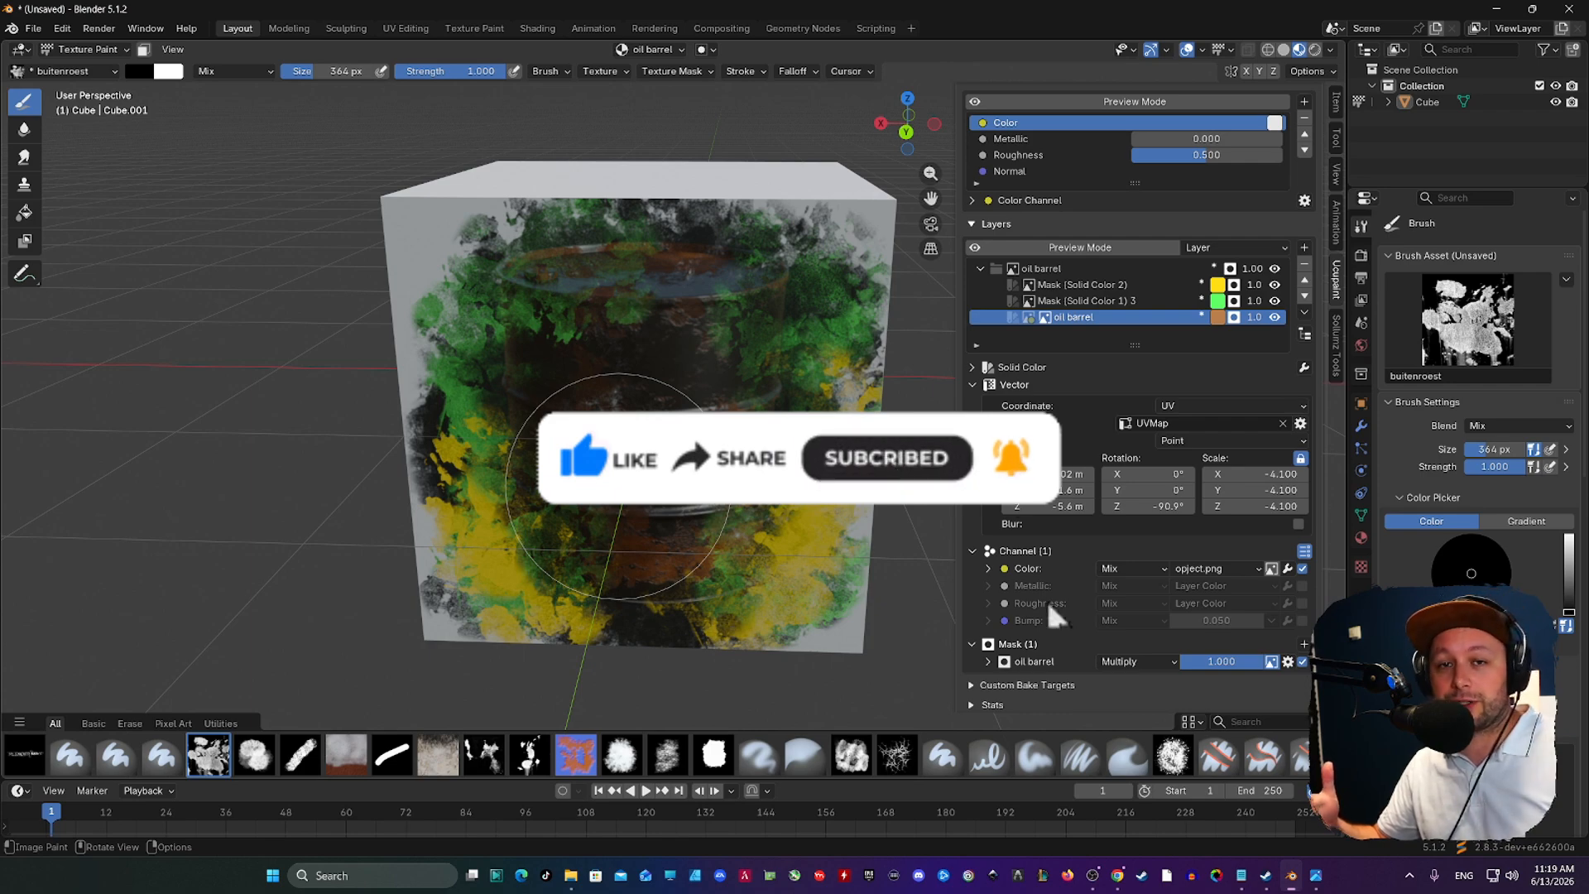
middle_drag(618, 486, 651, 494)
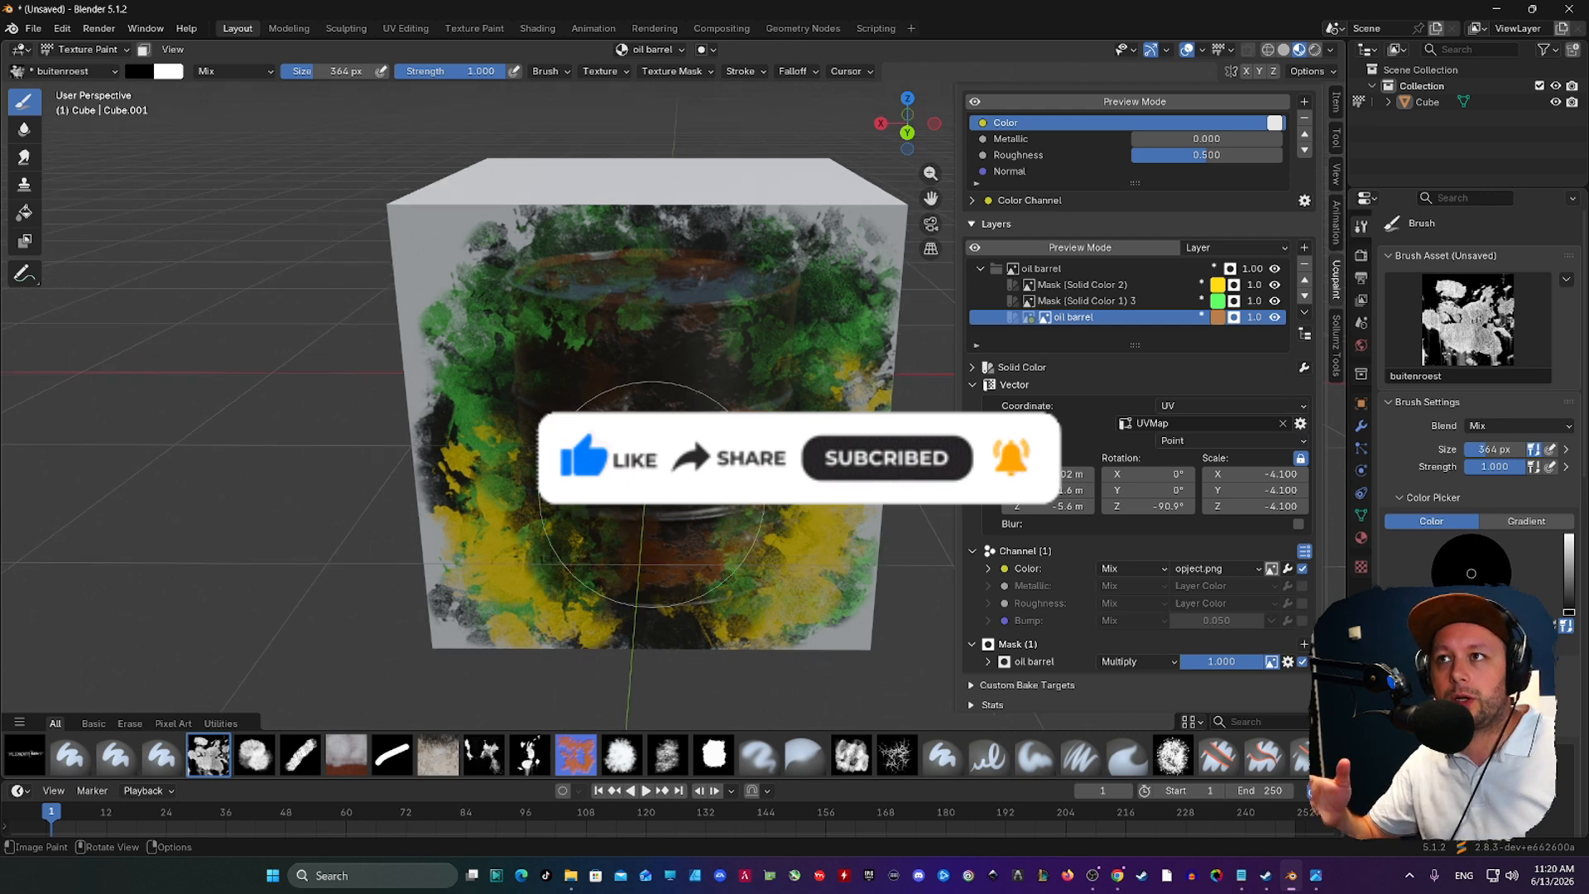